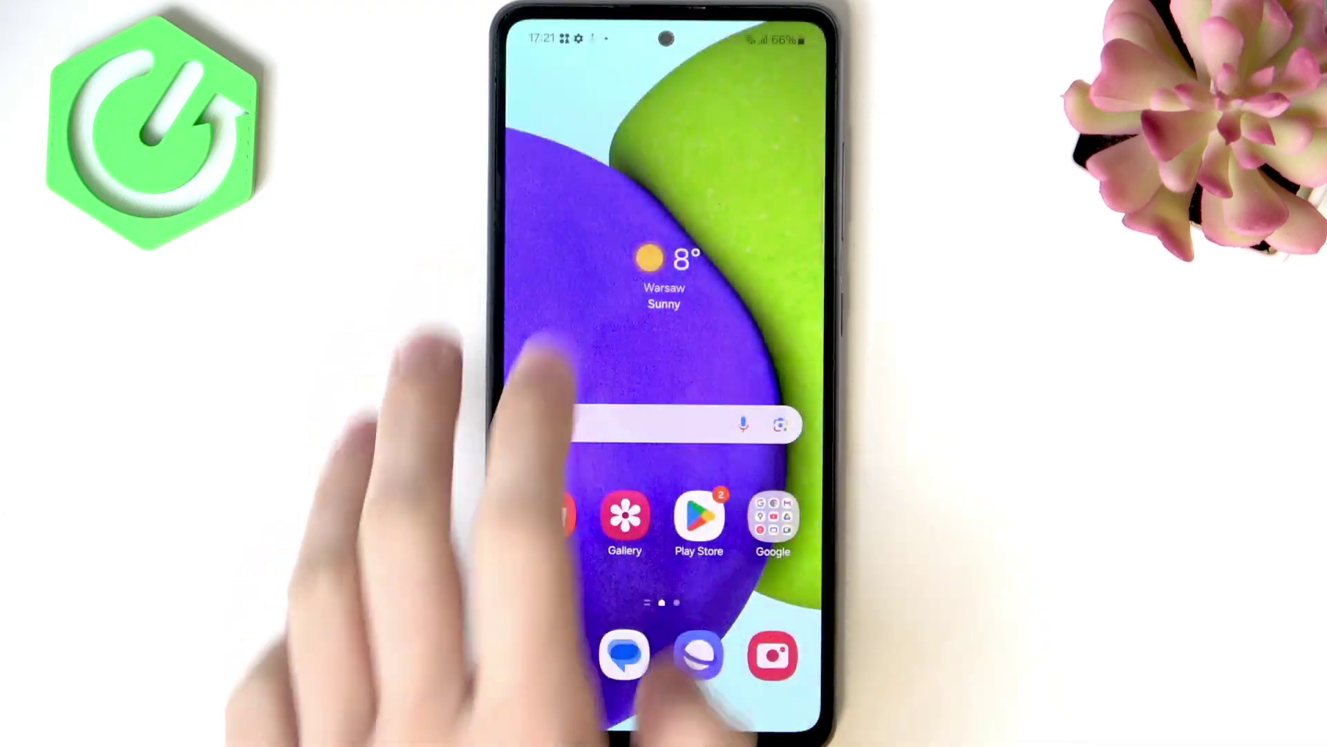
Step: Open the phone's Settings app from the app drawer
click(551, 515)
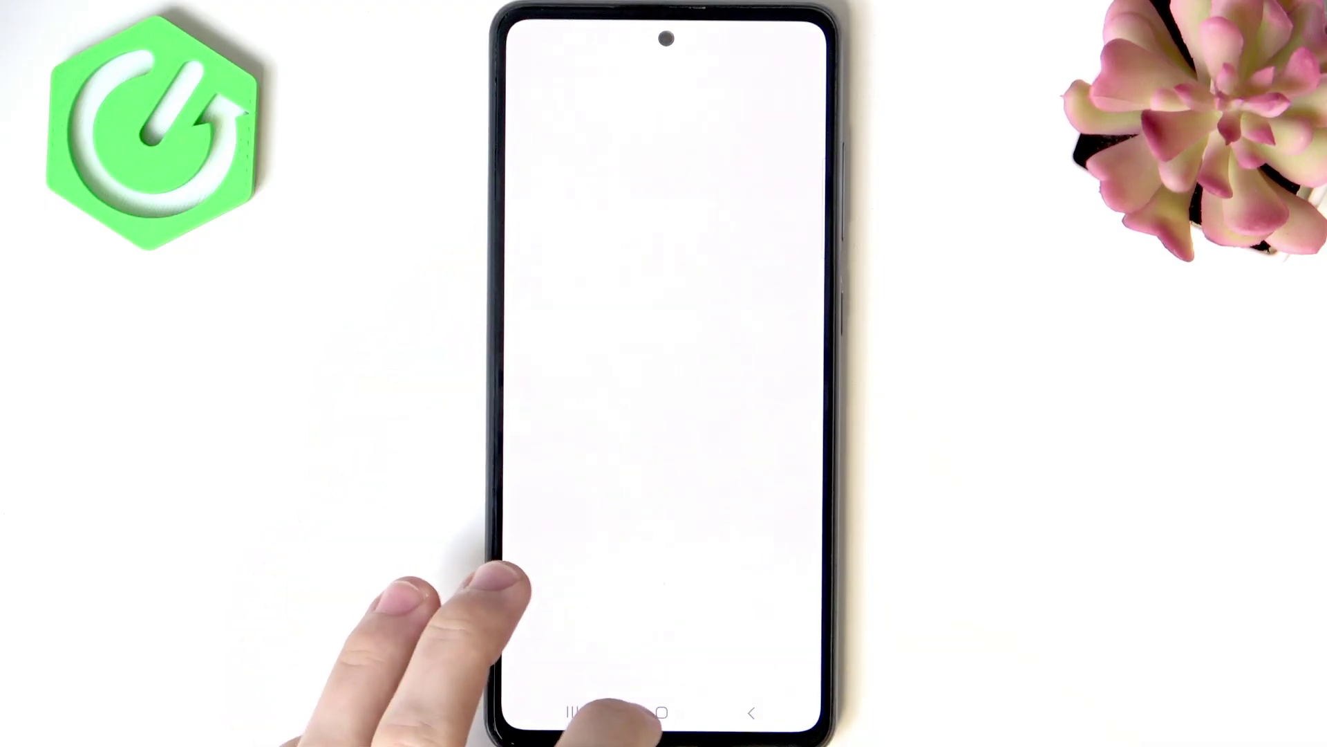
click(662, 712)
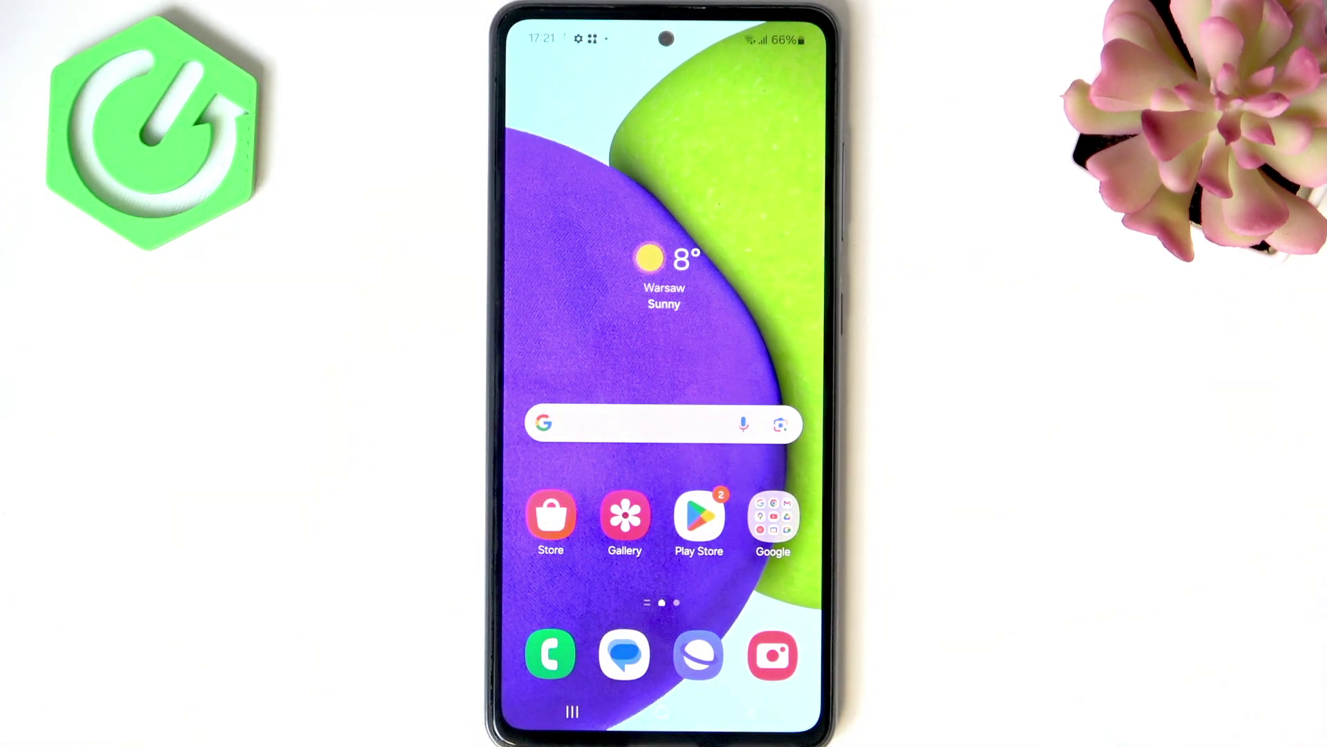
drag(799, 533, 770, 385)
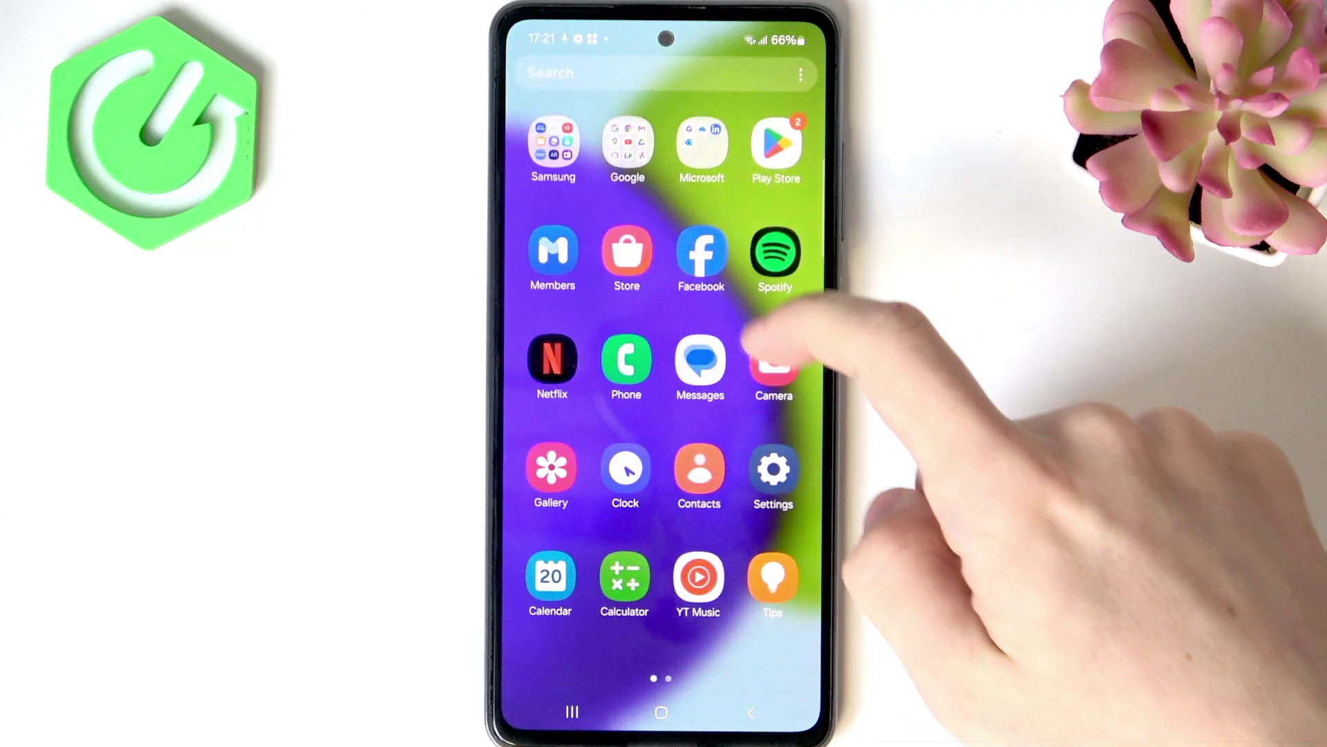
click(773, 468)
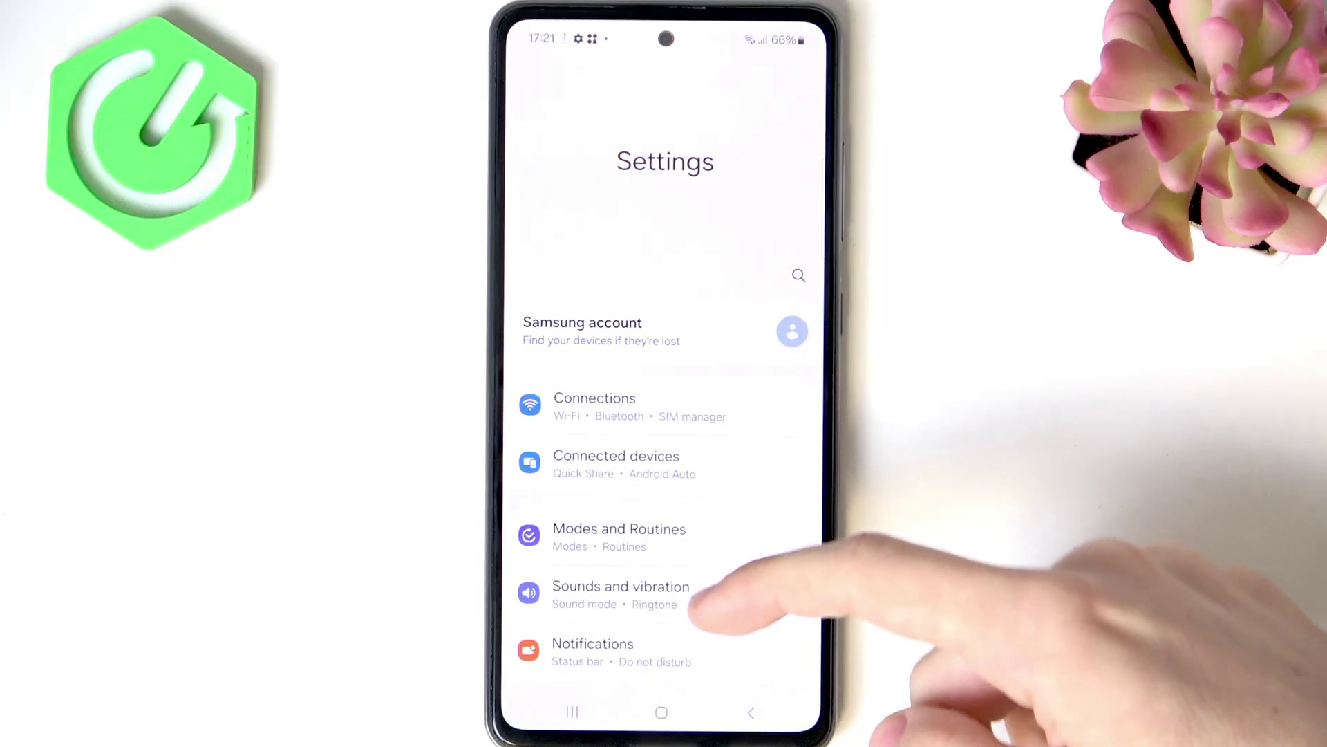
Step: Go to About phone > Software information, showing One UI 6.1 and Android 14
drag(741, 636, 740, 355)
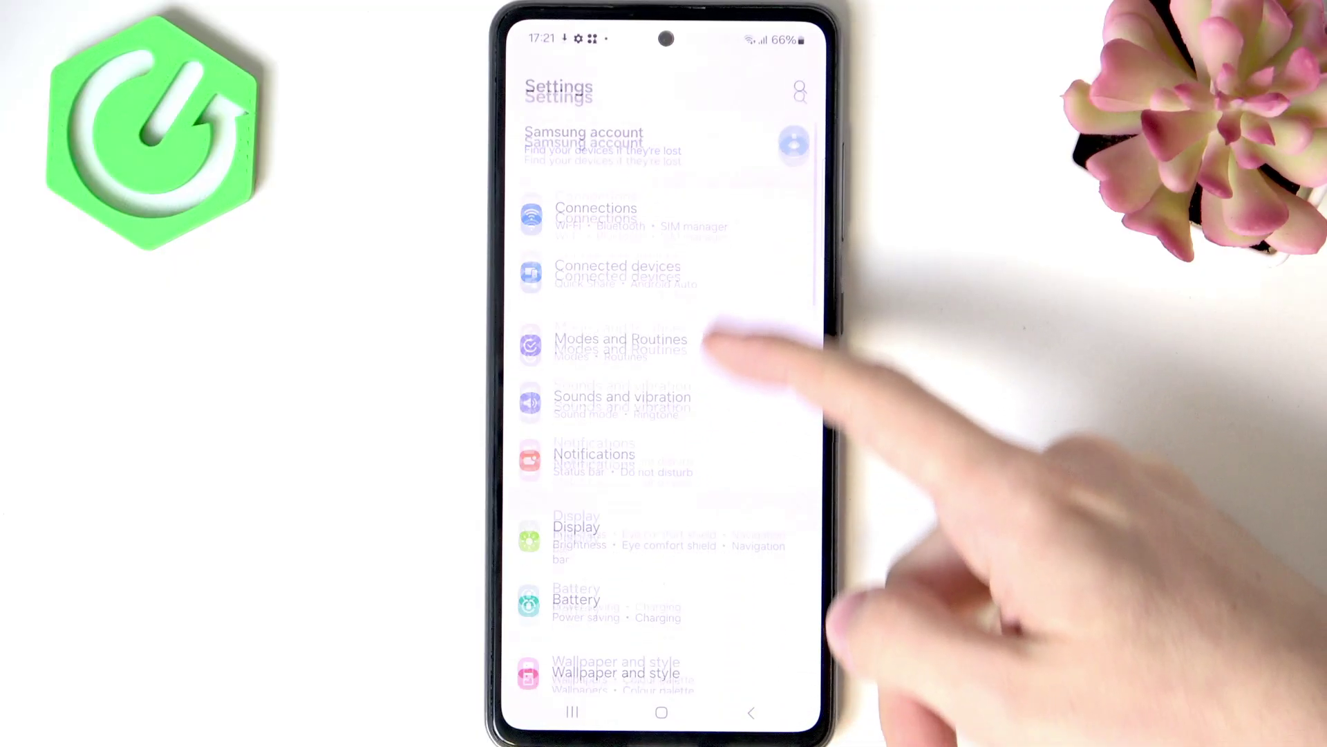
drag(695, 560, 722, 415)
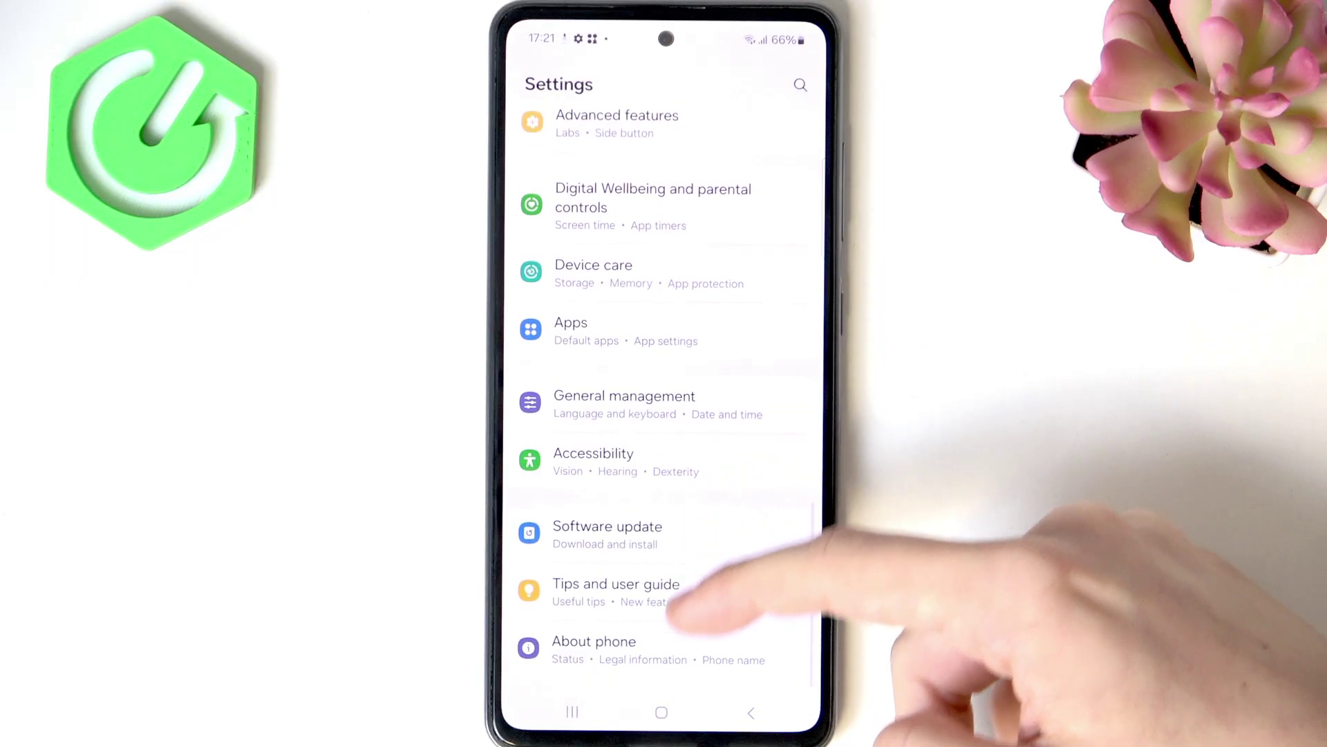
click(661, 653)
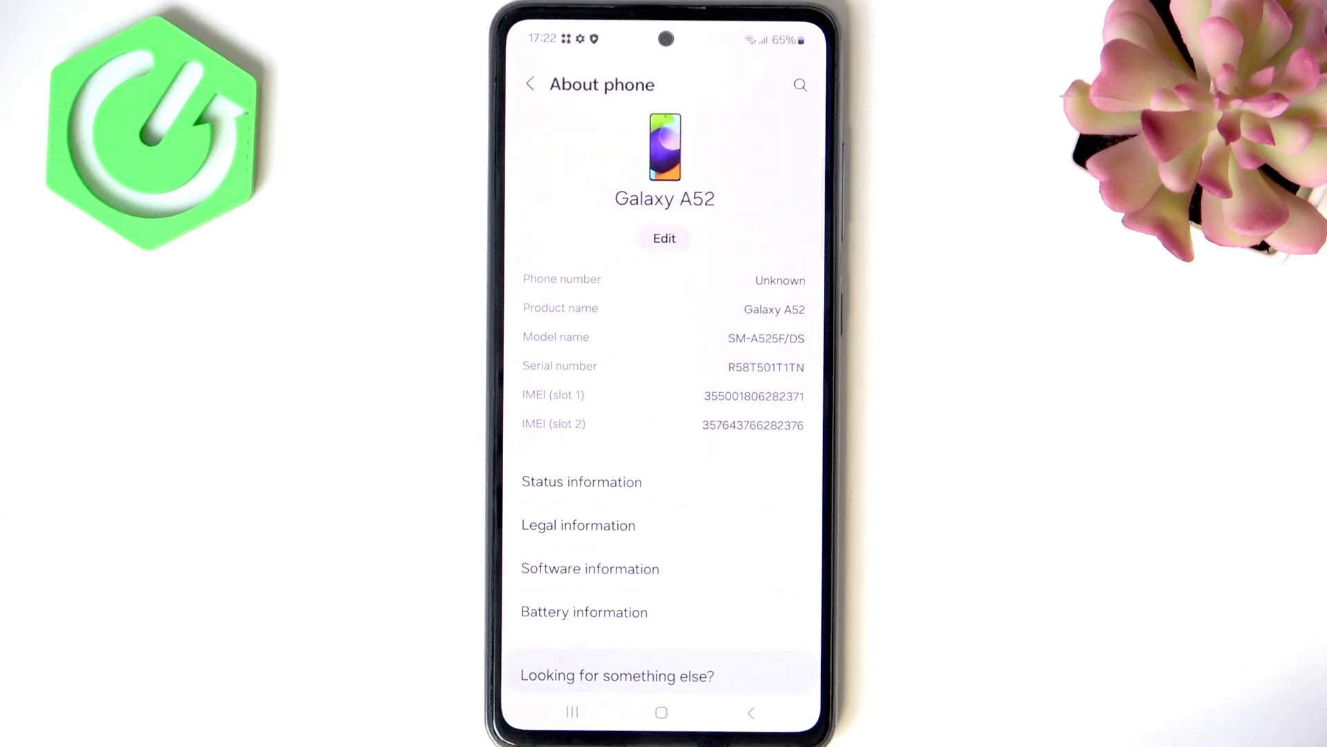
scroll(715, 525, down, 2)
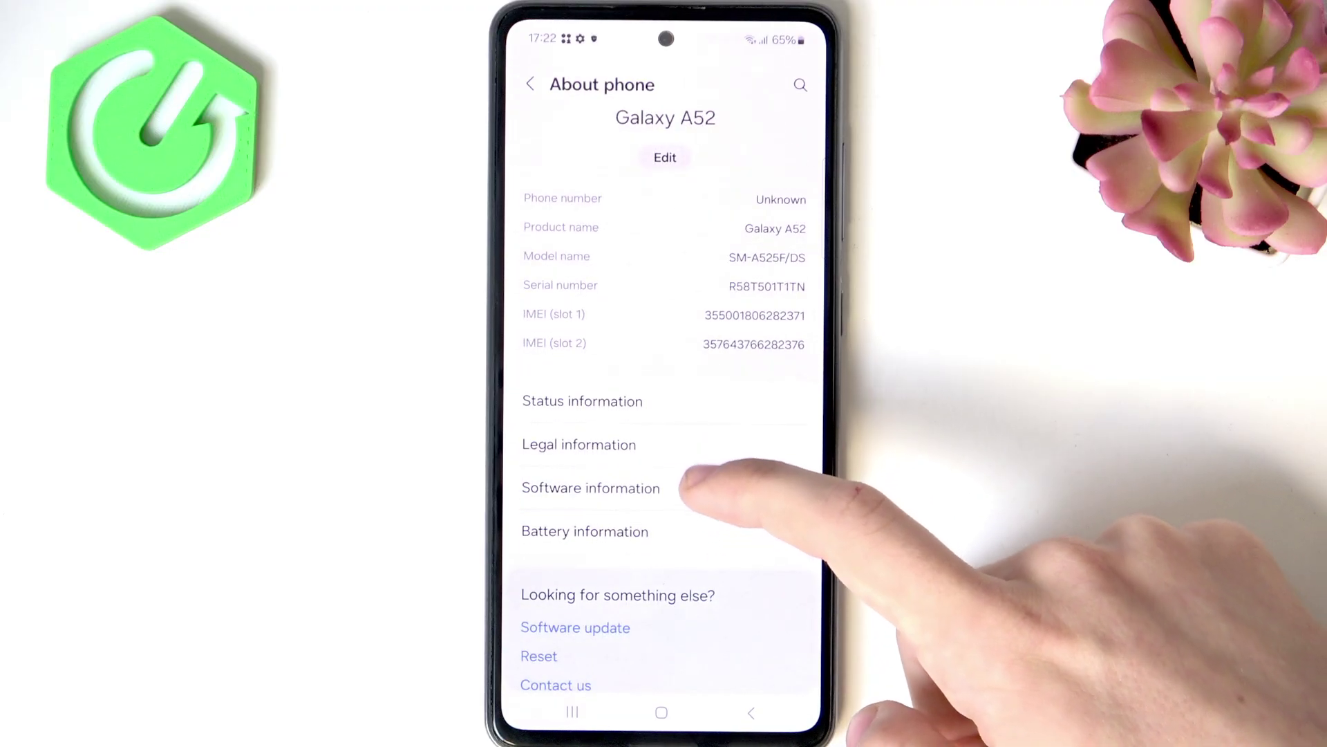
click(691, 488)
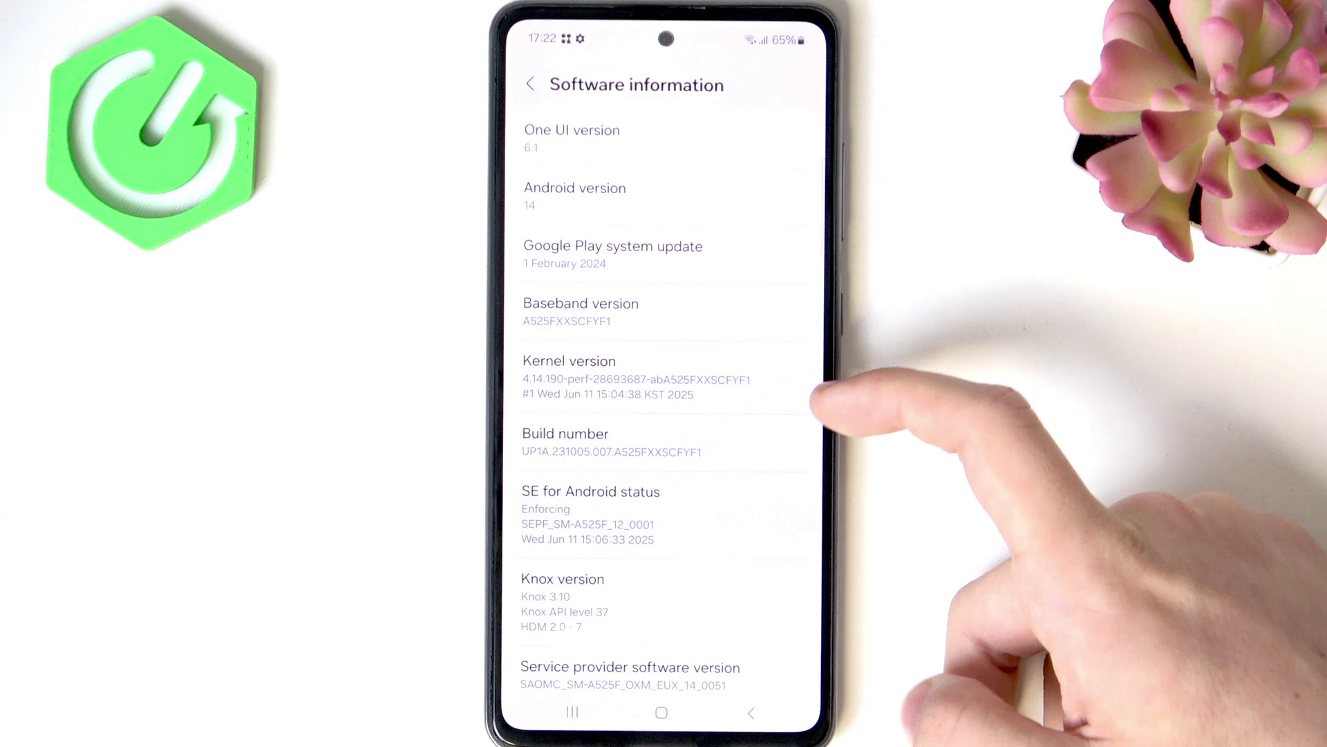
click(664, 397)
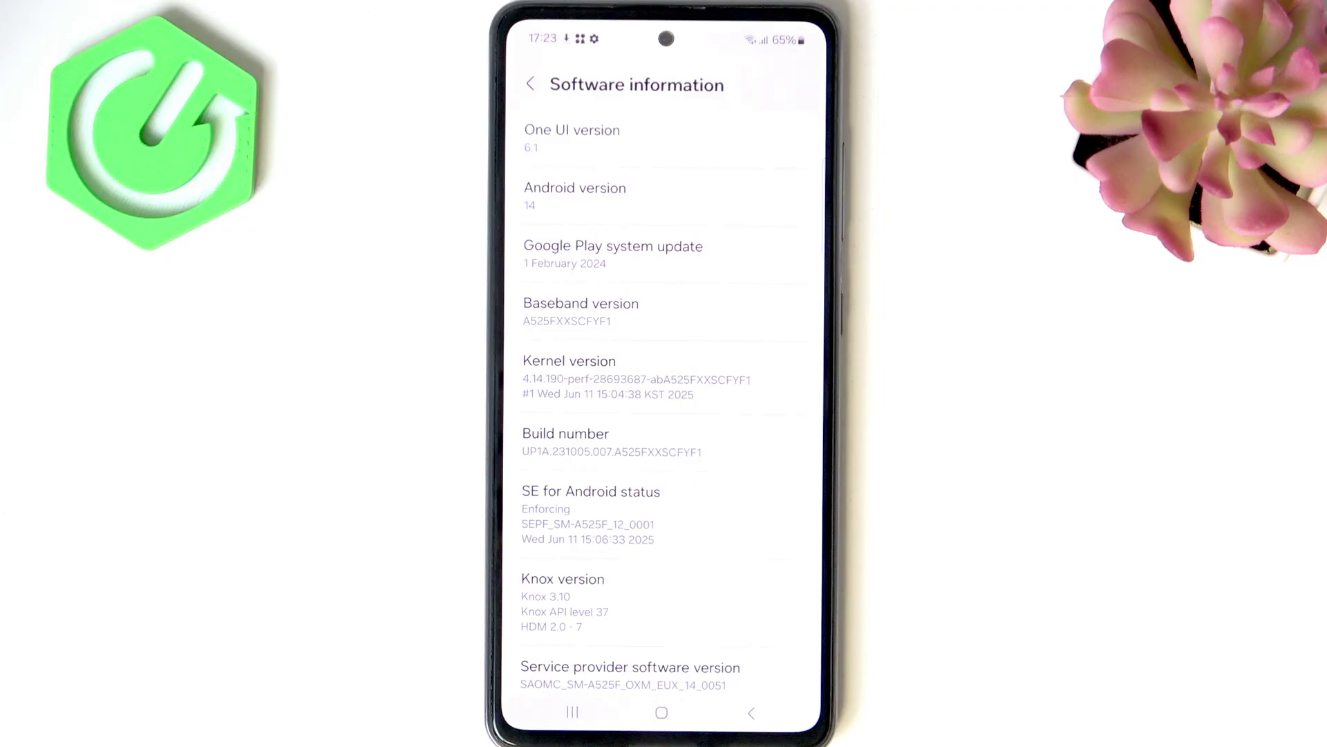
Step: Keep the phone screen from dimming and return to the About phone page
click(577, 489)
click(581, 505)
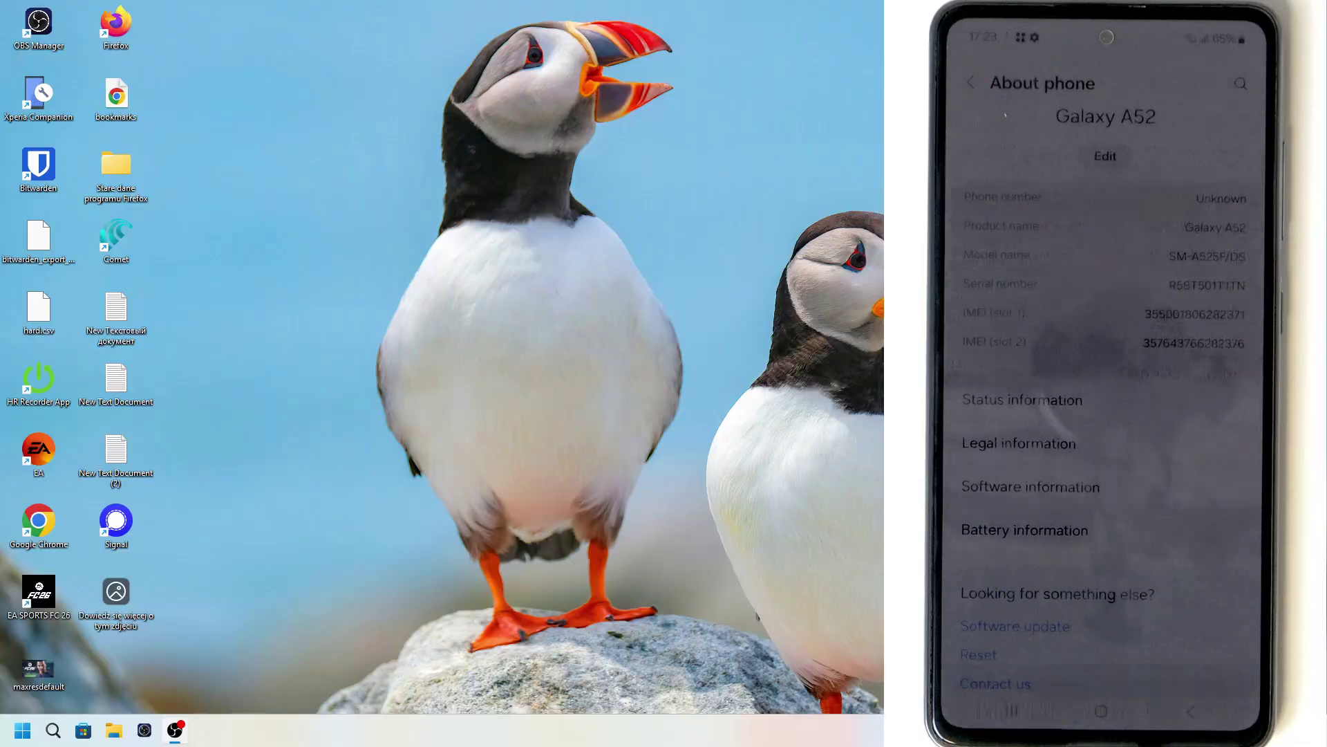
Step: Launch Google Chrome via Windows search, snap it left, and widen it up to the phone view
click(59, 731)
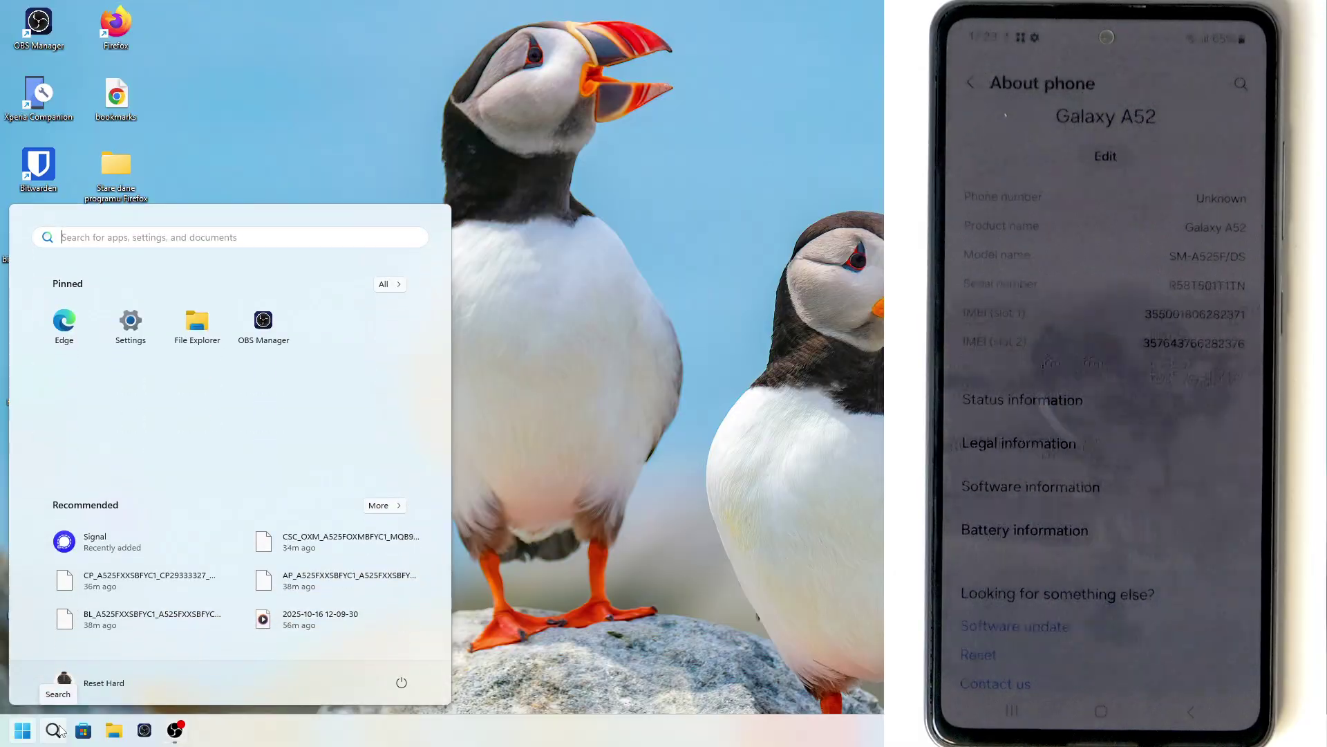
text(chr)
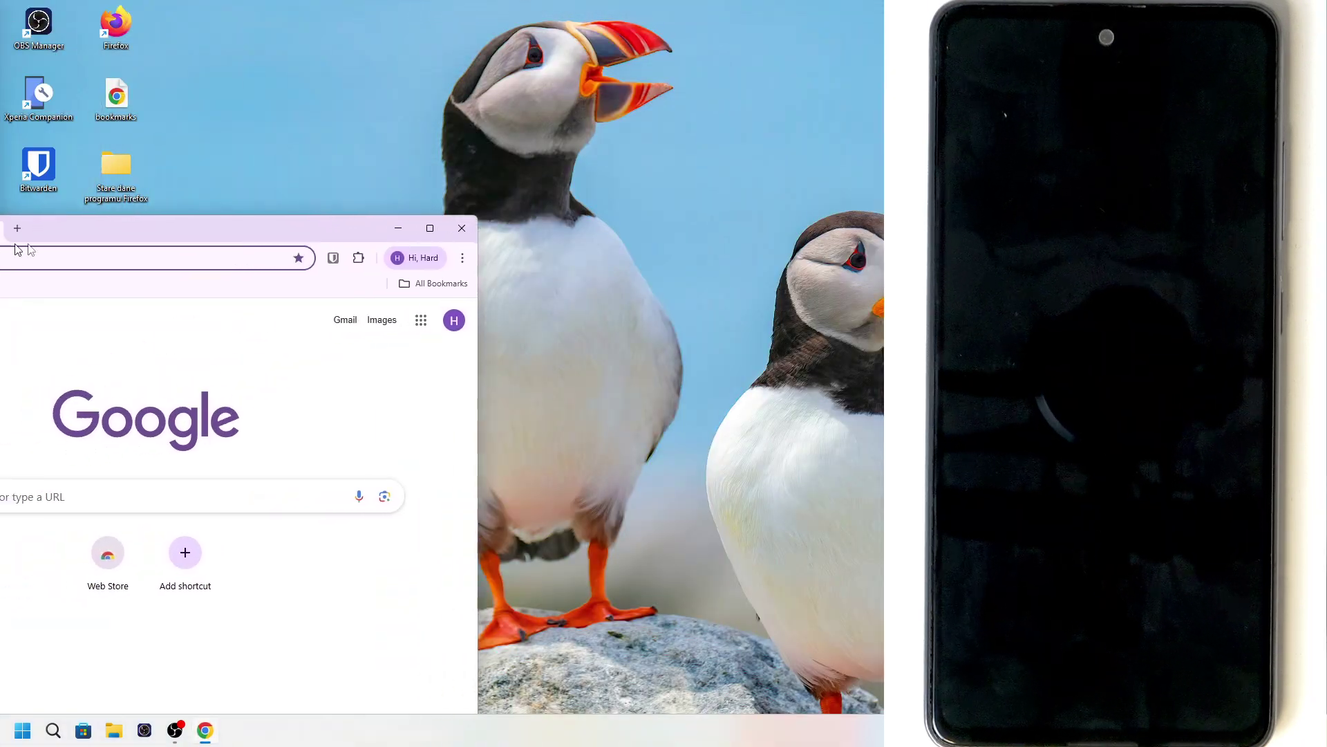
drag(17, 249, 1, 249)
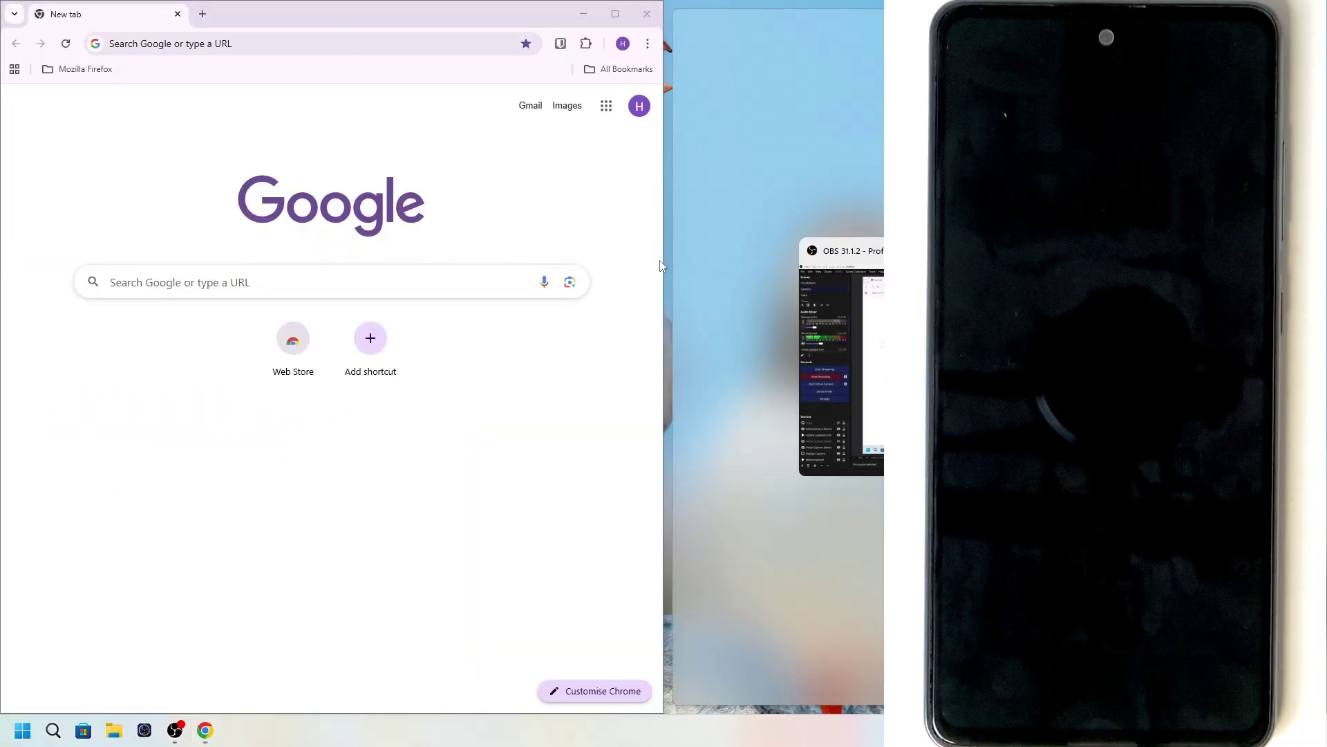
drag(664, 262, 880, 269)
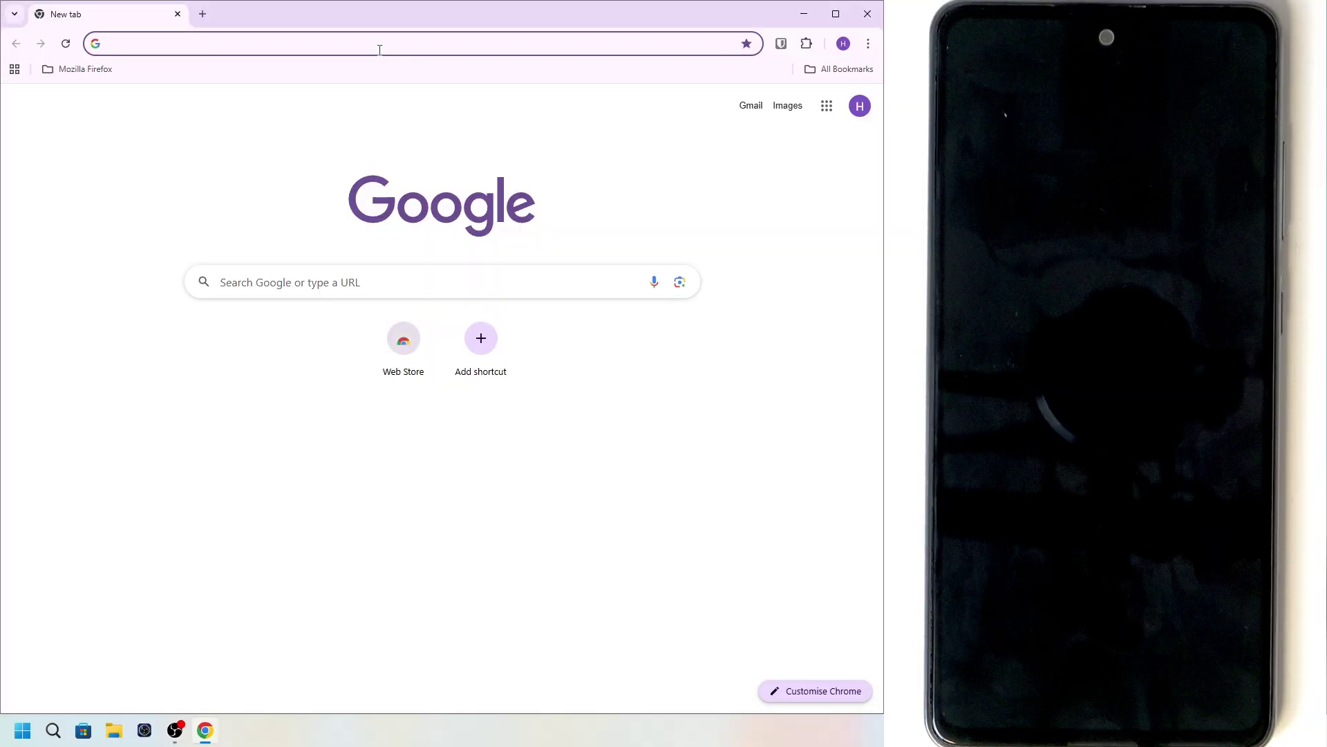
Step: Search Google for 'sm-a525f firmware' from Chrome's address bar
text(sm-a)
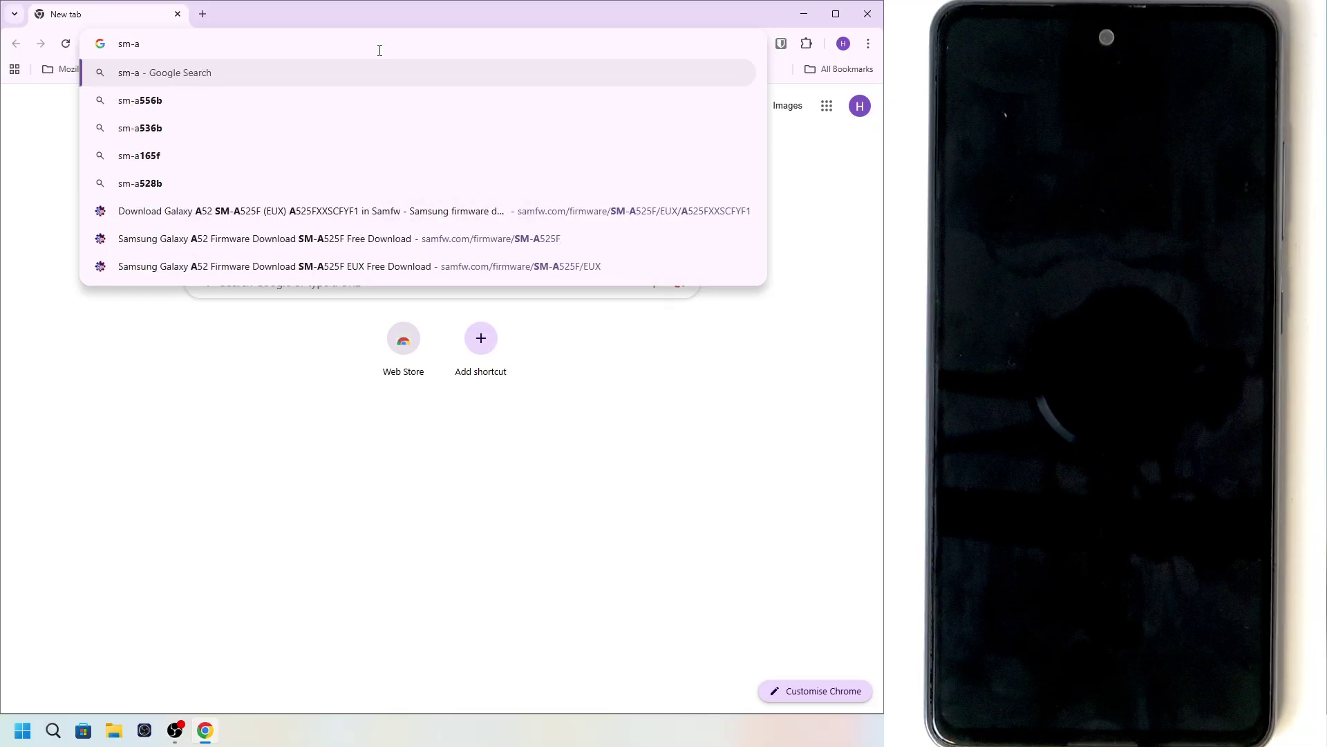
text(525f)
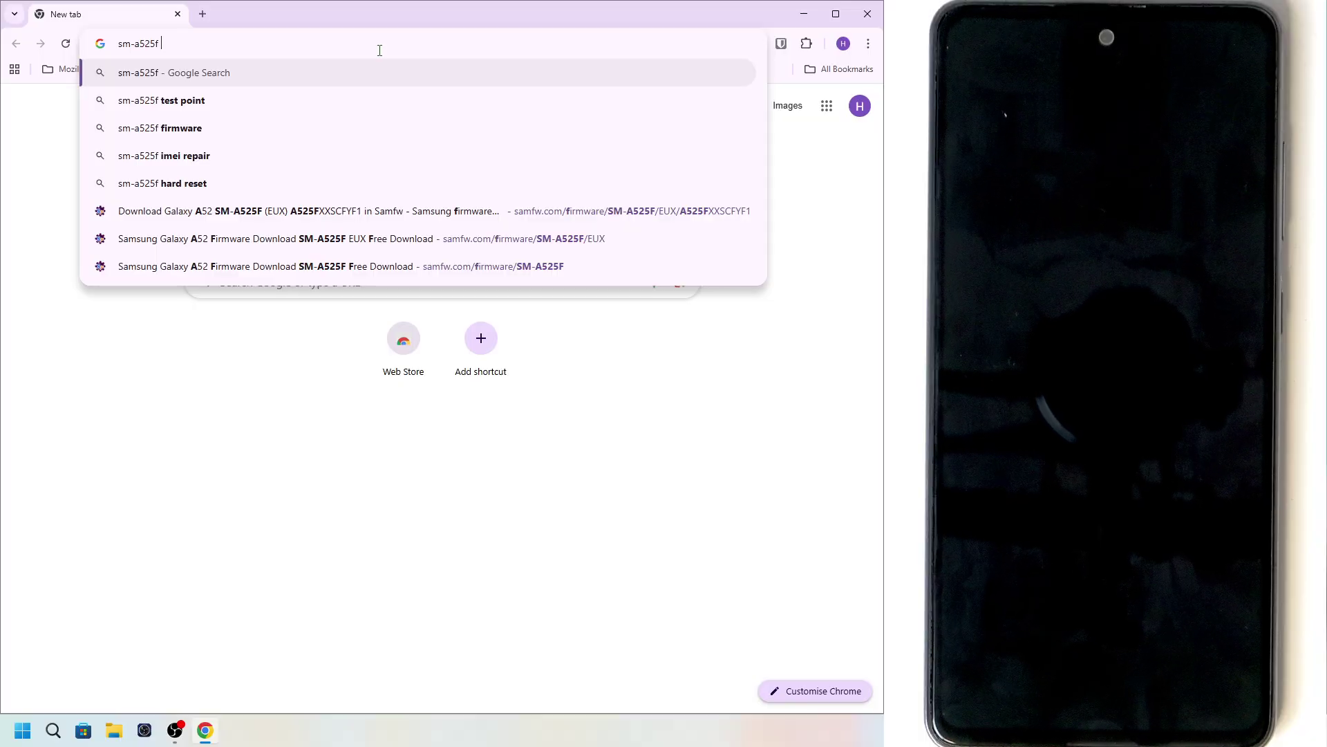
click(242, 128)
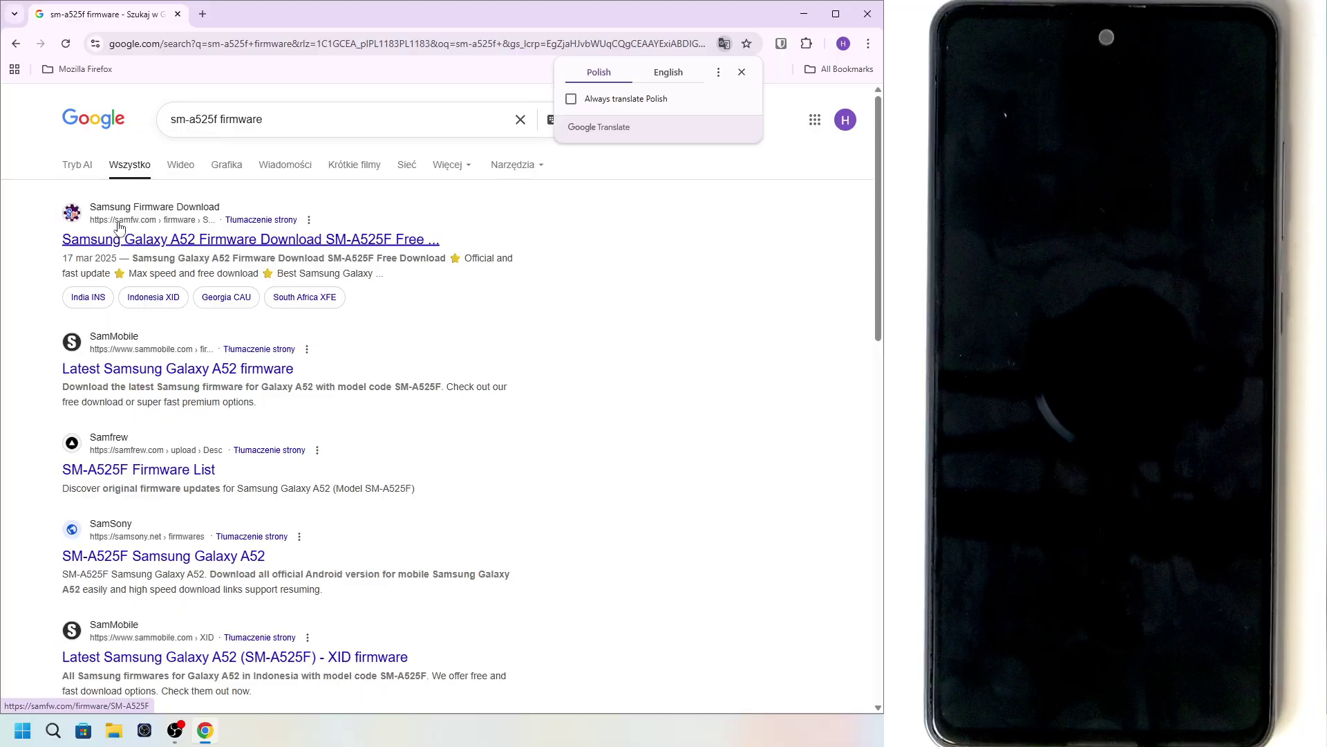
Step: Open the samfw.com SM-A525F result and scroll down toward the regional CSC lists
click(148, 240)
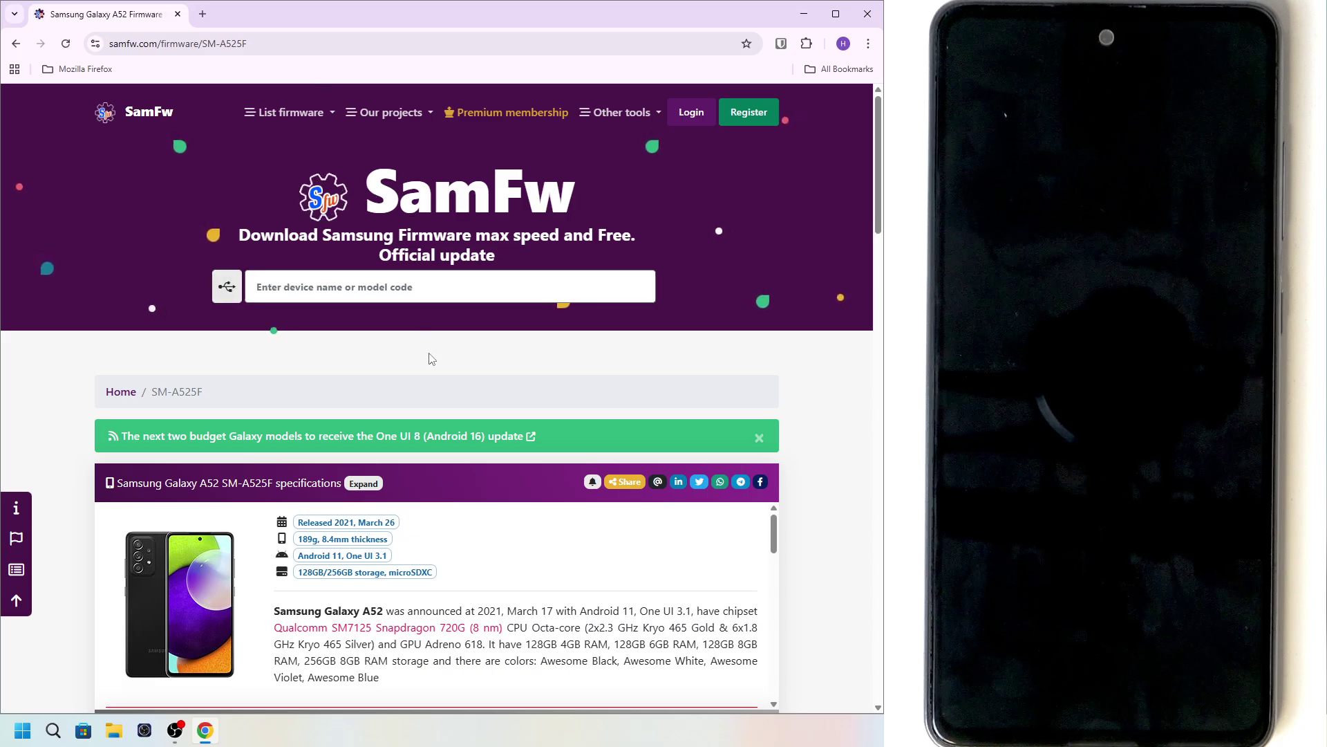
scroll(430, 357, down, 3)
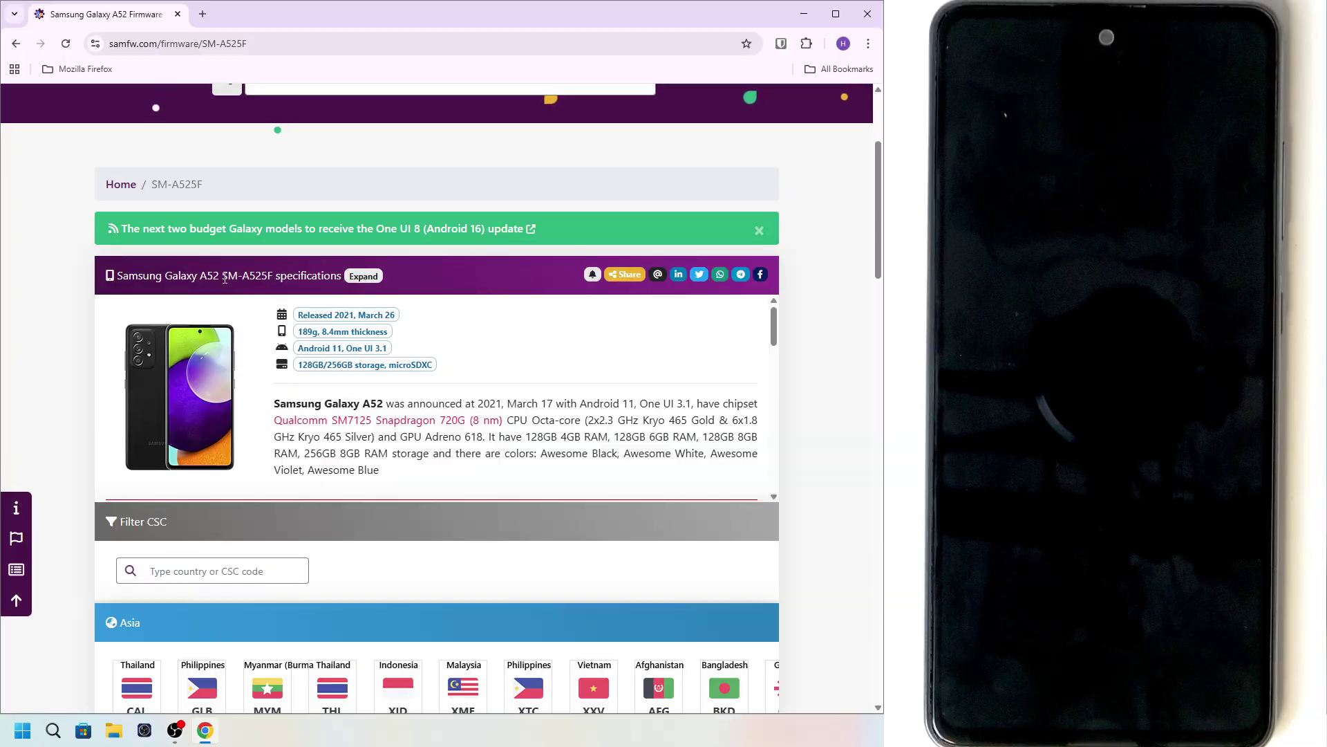
drag(222, 276, 273, 276)
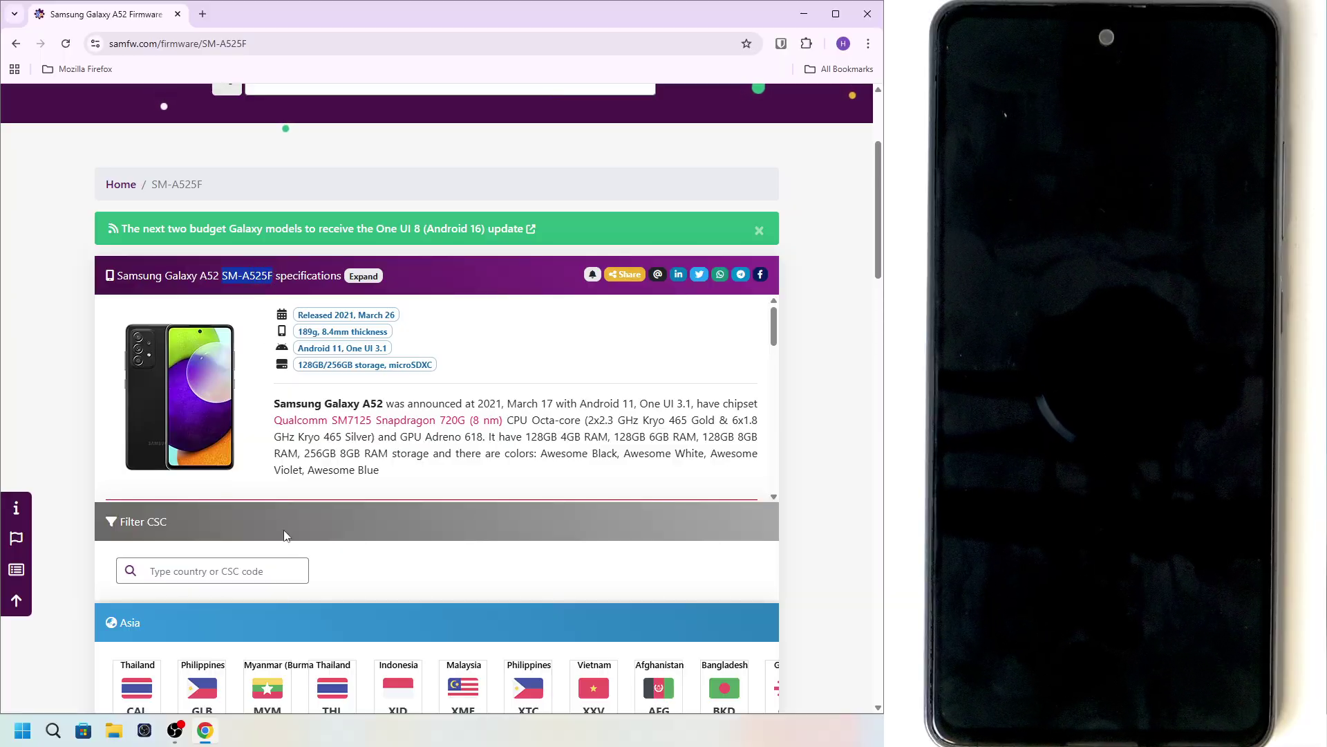
click(317, 550)
scroll(317, 550, down, 2)
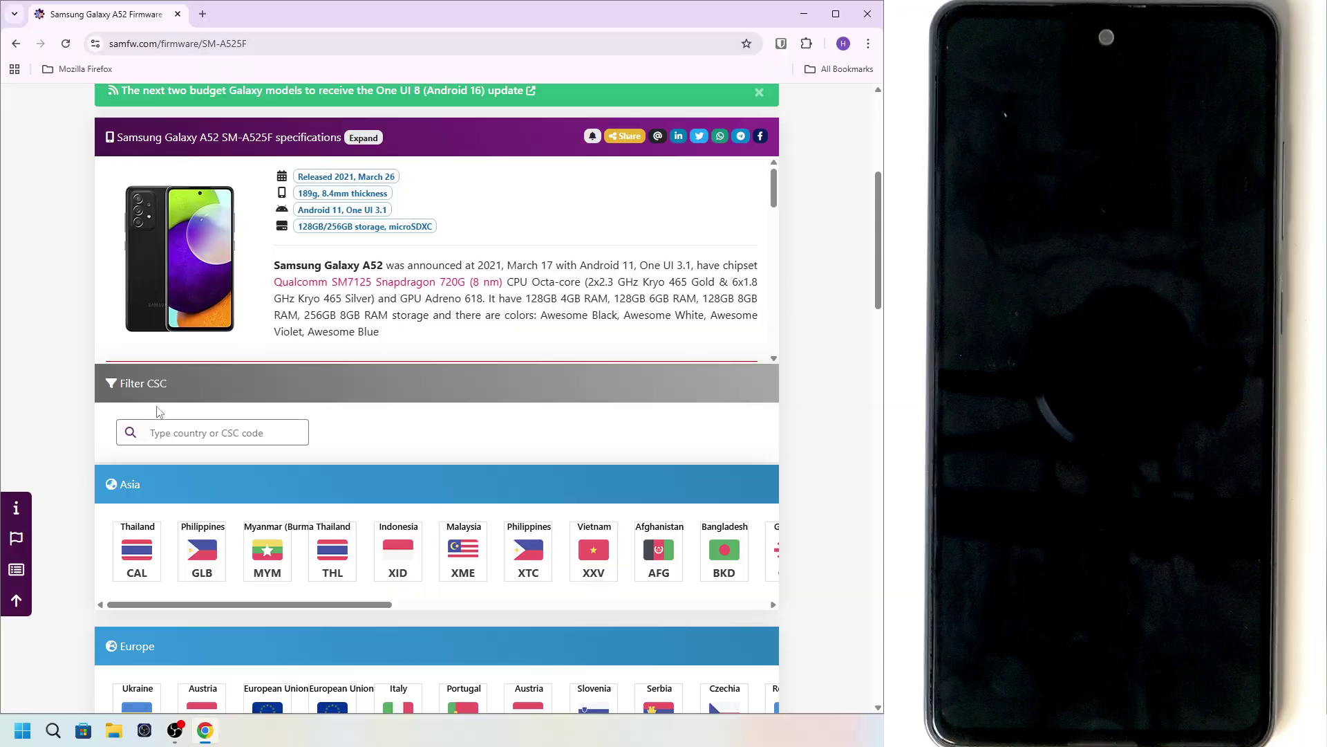
scroll(187, 424, down, 4)
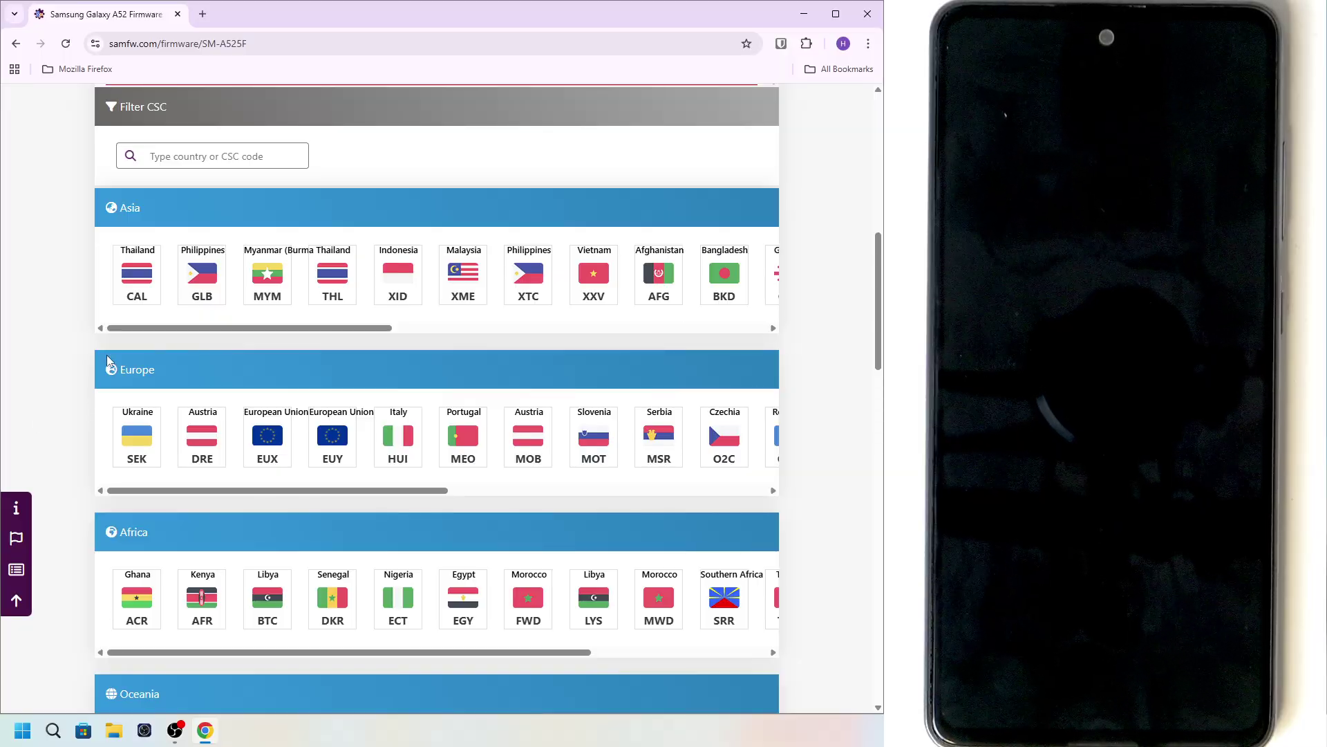
Step: Scroll the Europe CSC row sideways until the EUX card is visible
drag(184, 329, 108, 382)
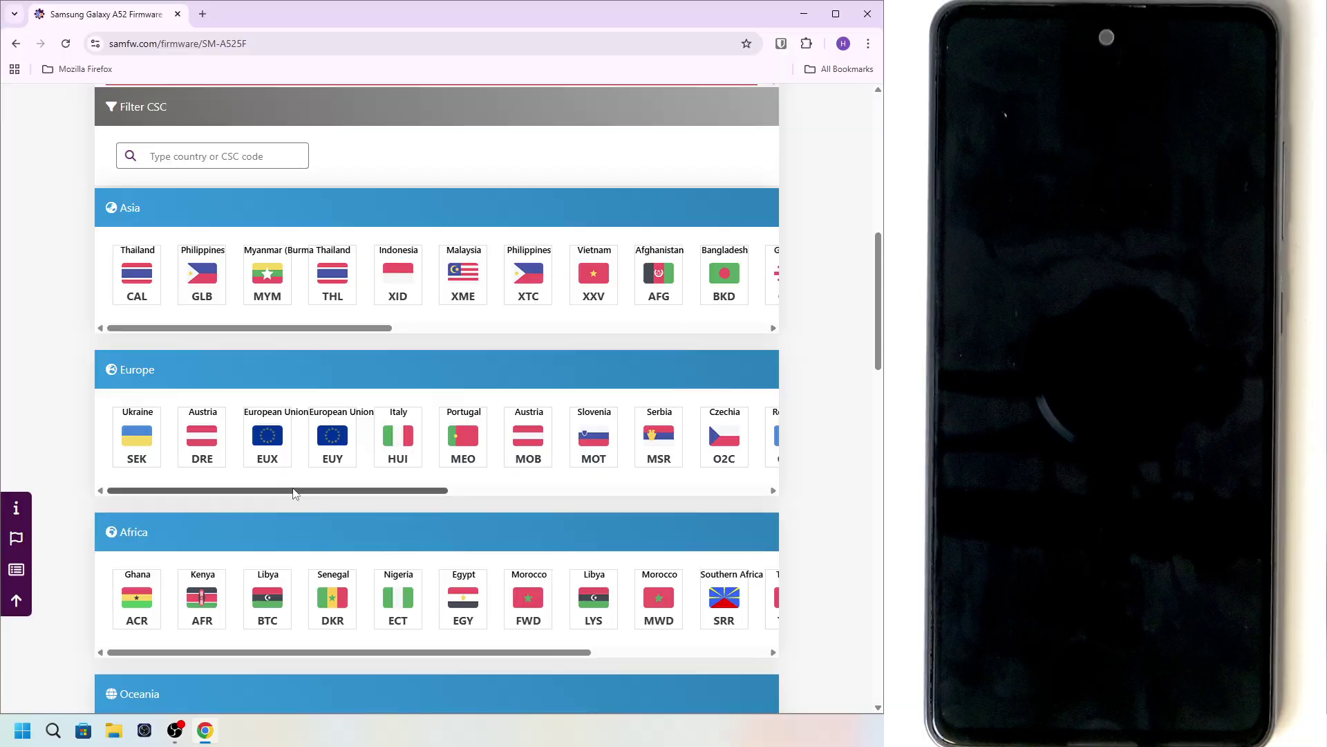
scroll(295, 492, right, 6)
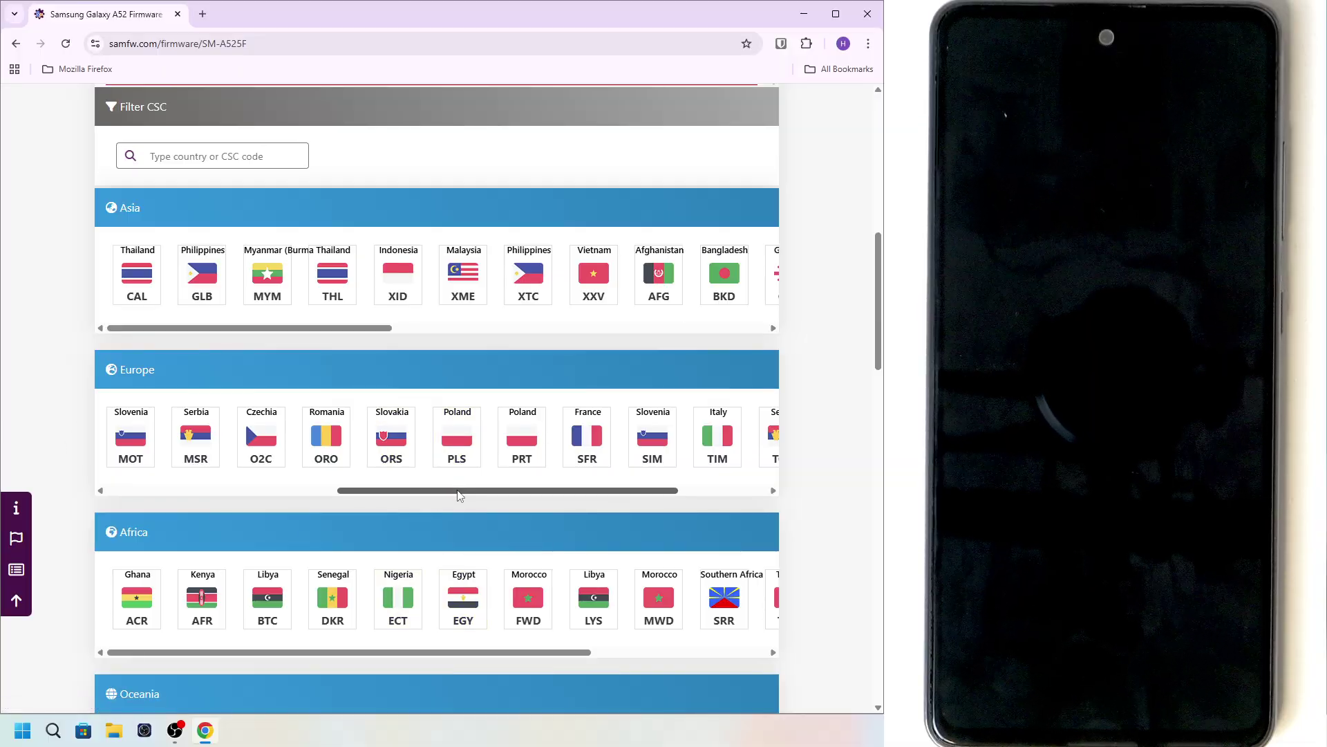
drag(459, 491, 215, 506)
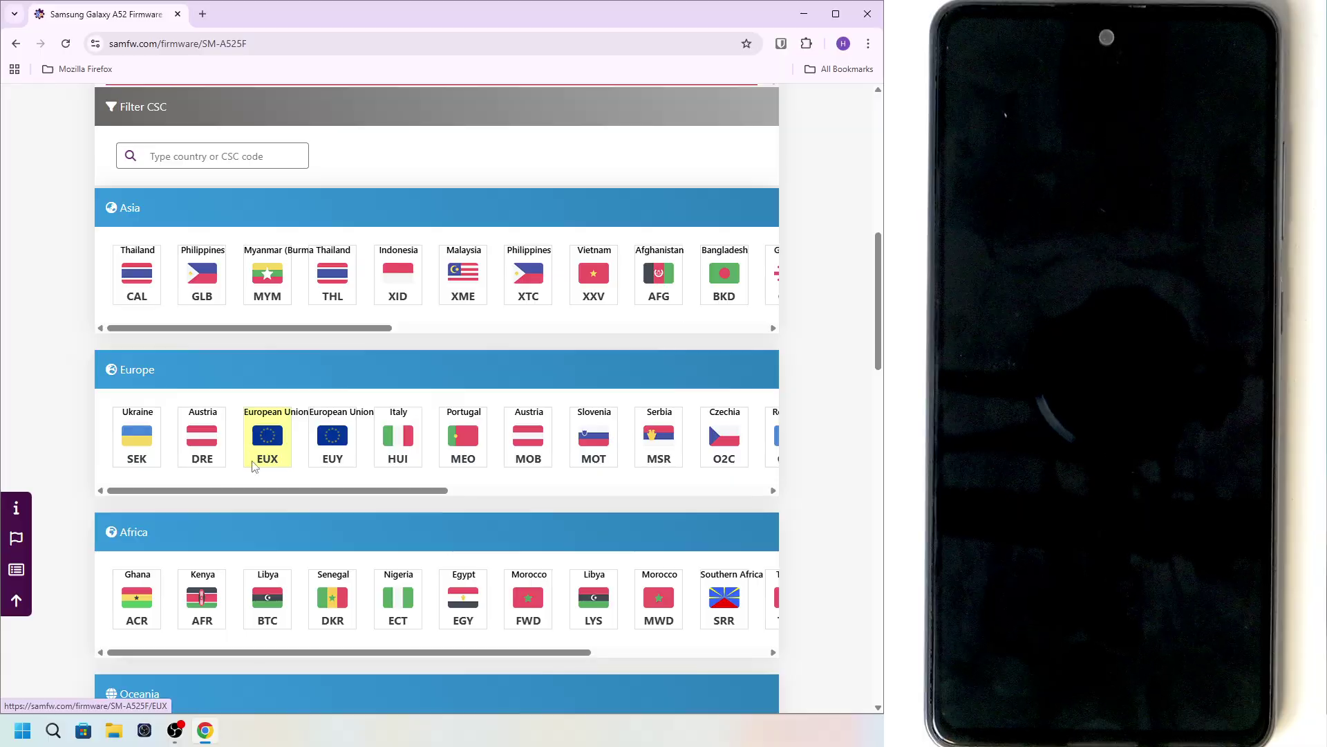
drag(270, 492, 232, 496)
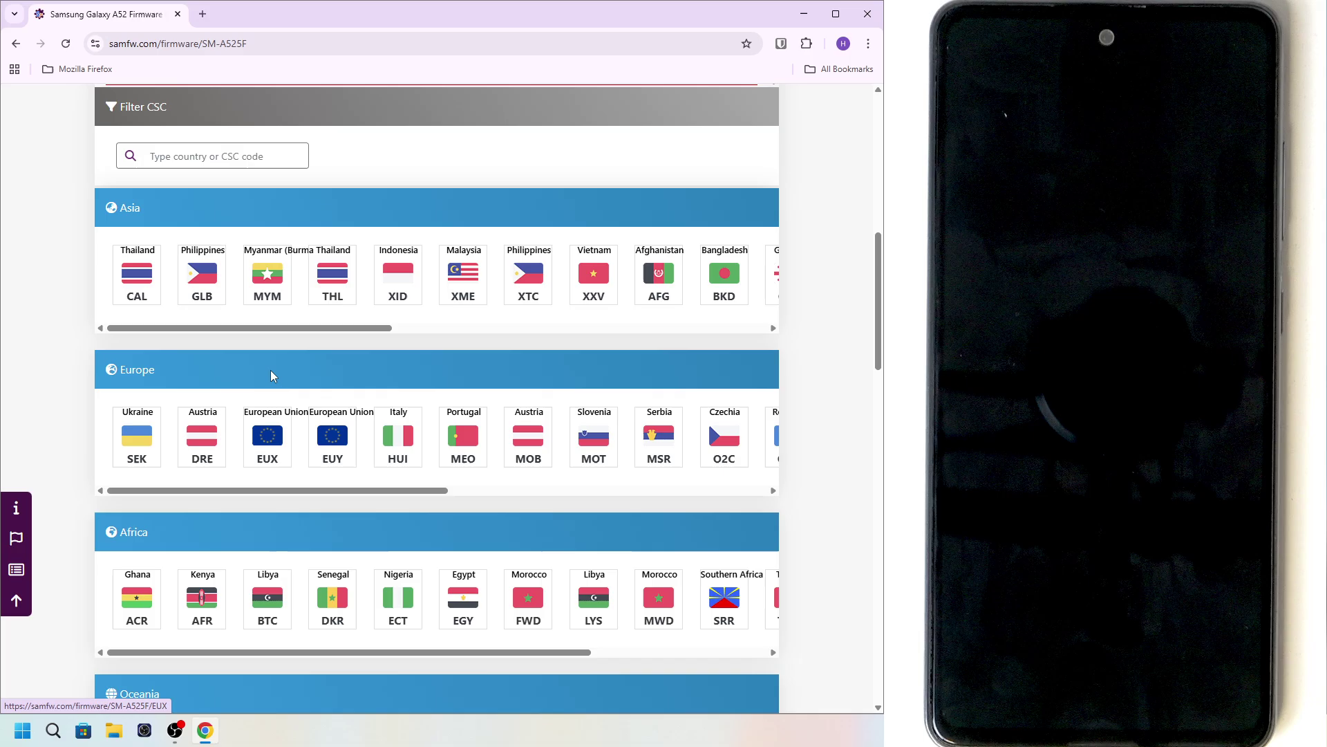
mouse_move(295, 329)
mouse_down()
mouse_move(695, 331)
mouse_move(279, 348)
mouse_up()
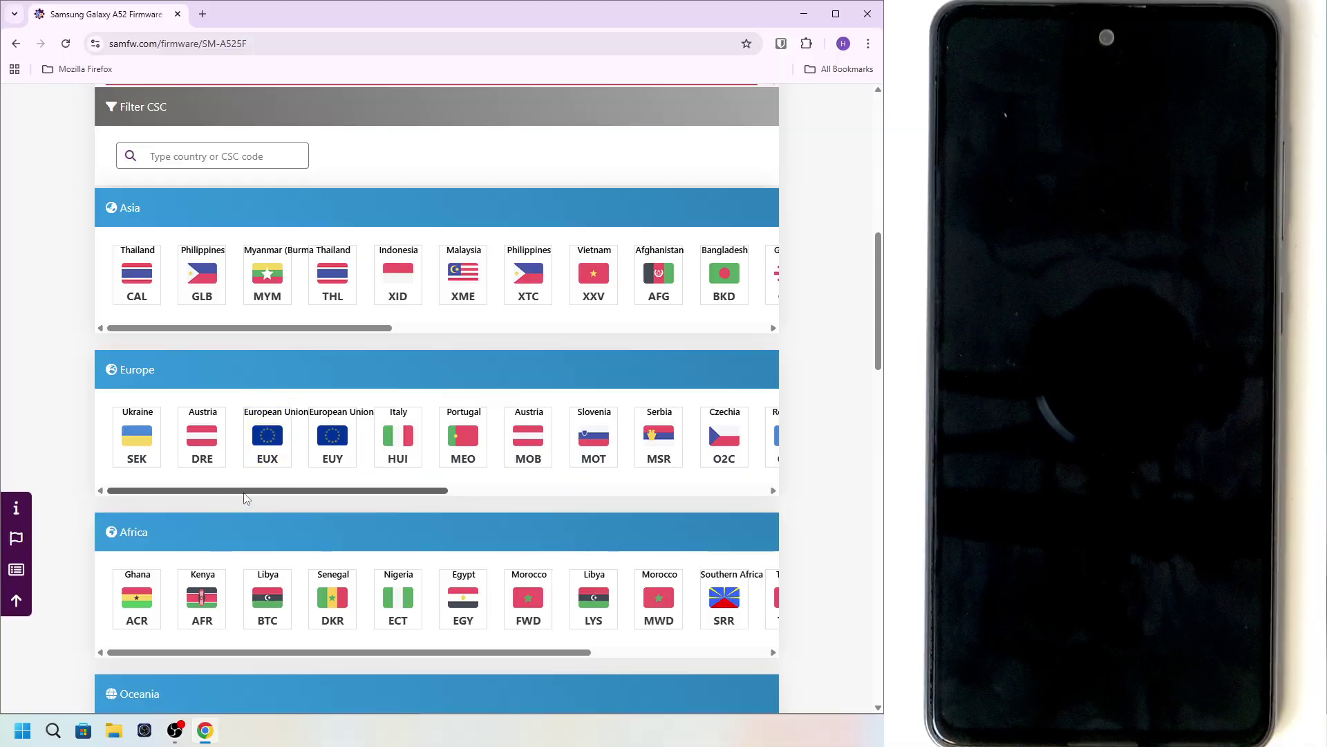
Step: Open the EUX firmware list for SM-A525F and scroll down to its firmware table
click(280, 462)
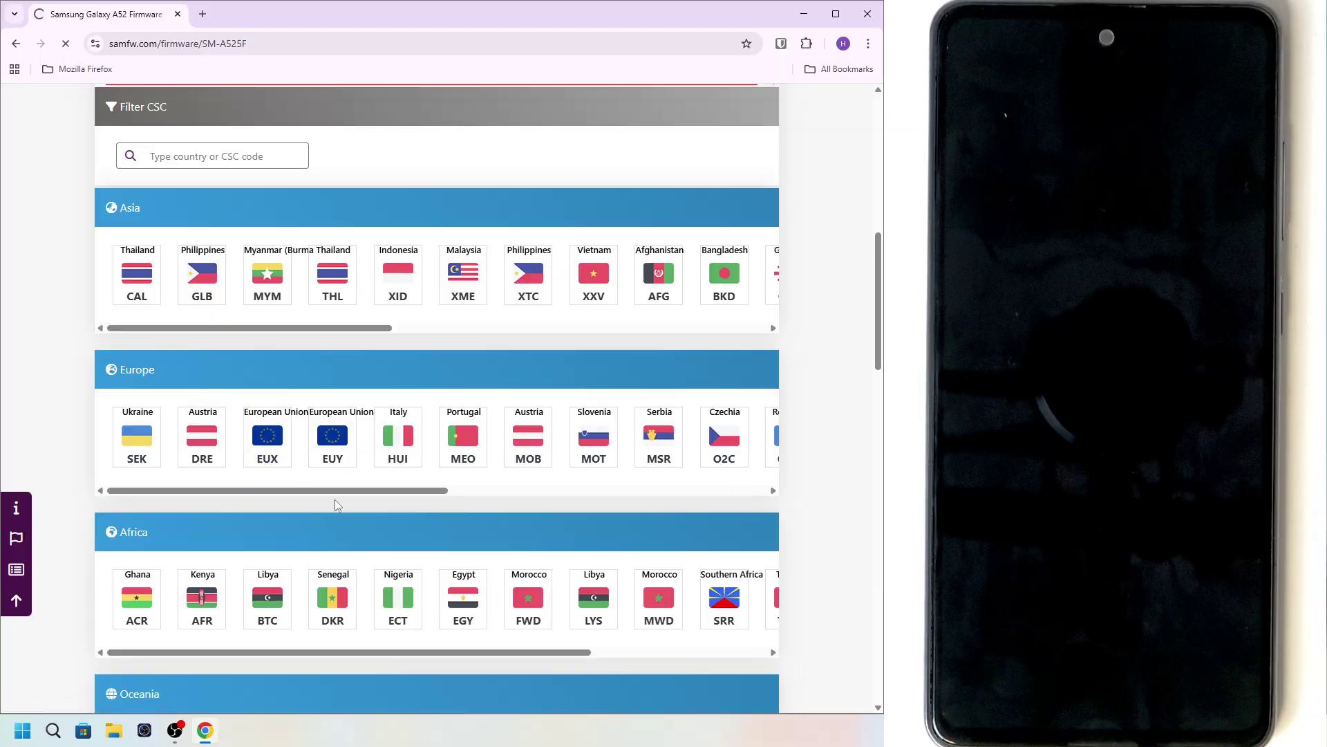
scroll(335, 506, down, 7)
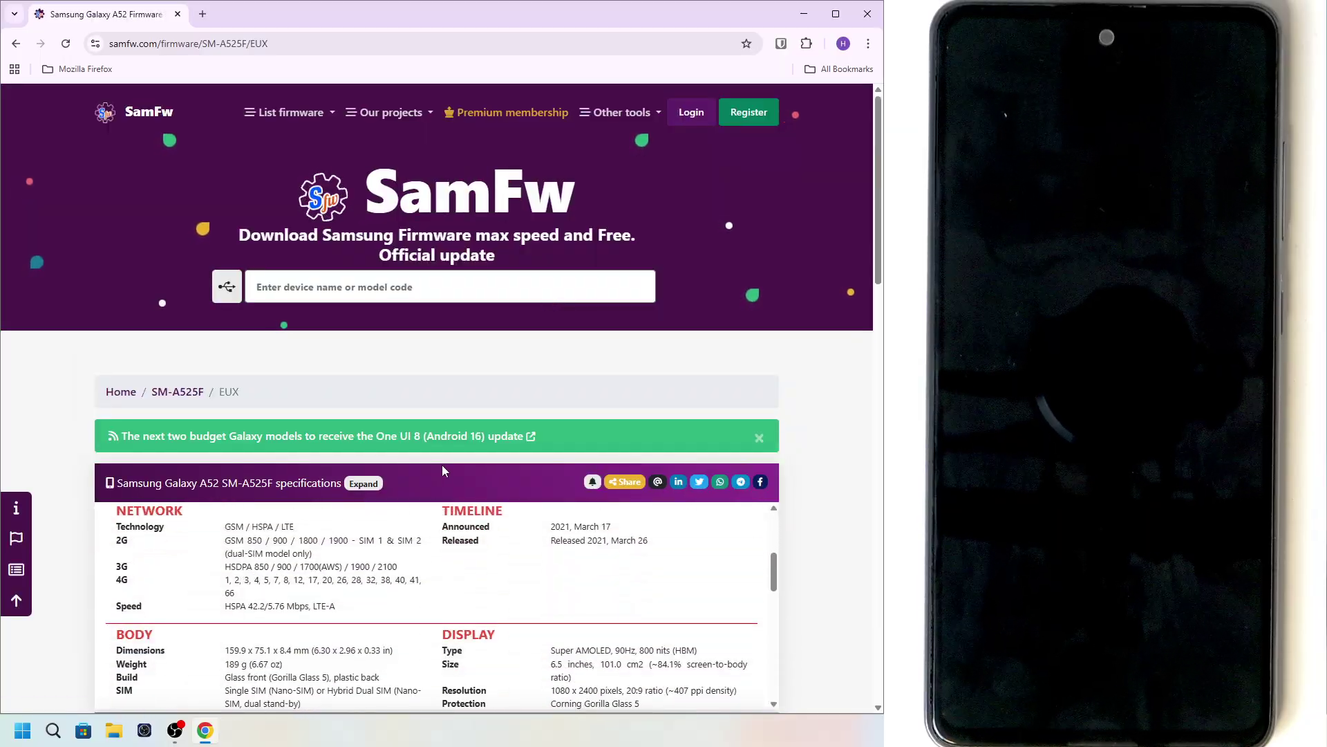
scroll(443, 469, down, 3)
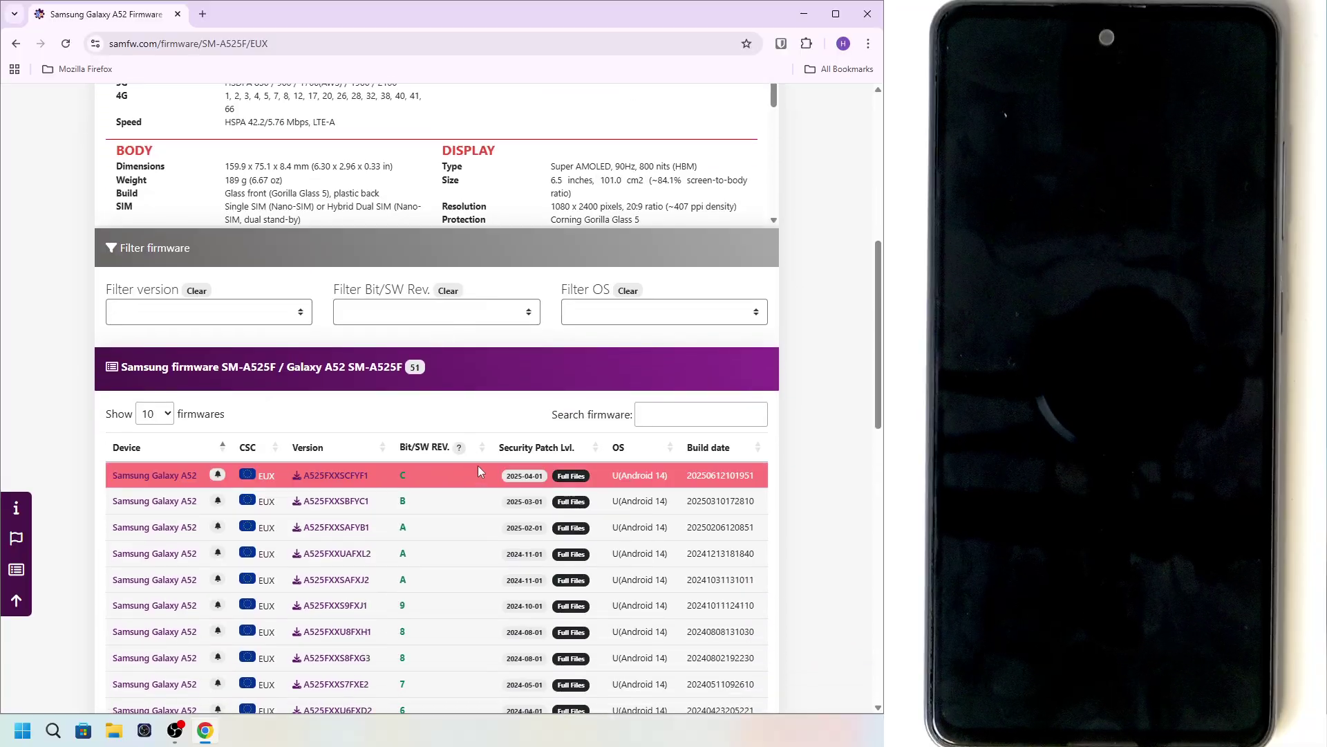
scroll(462, 495, down, 4)
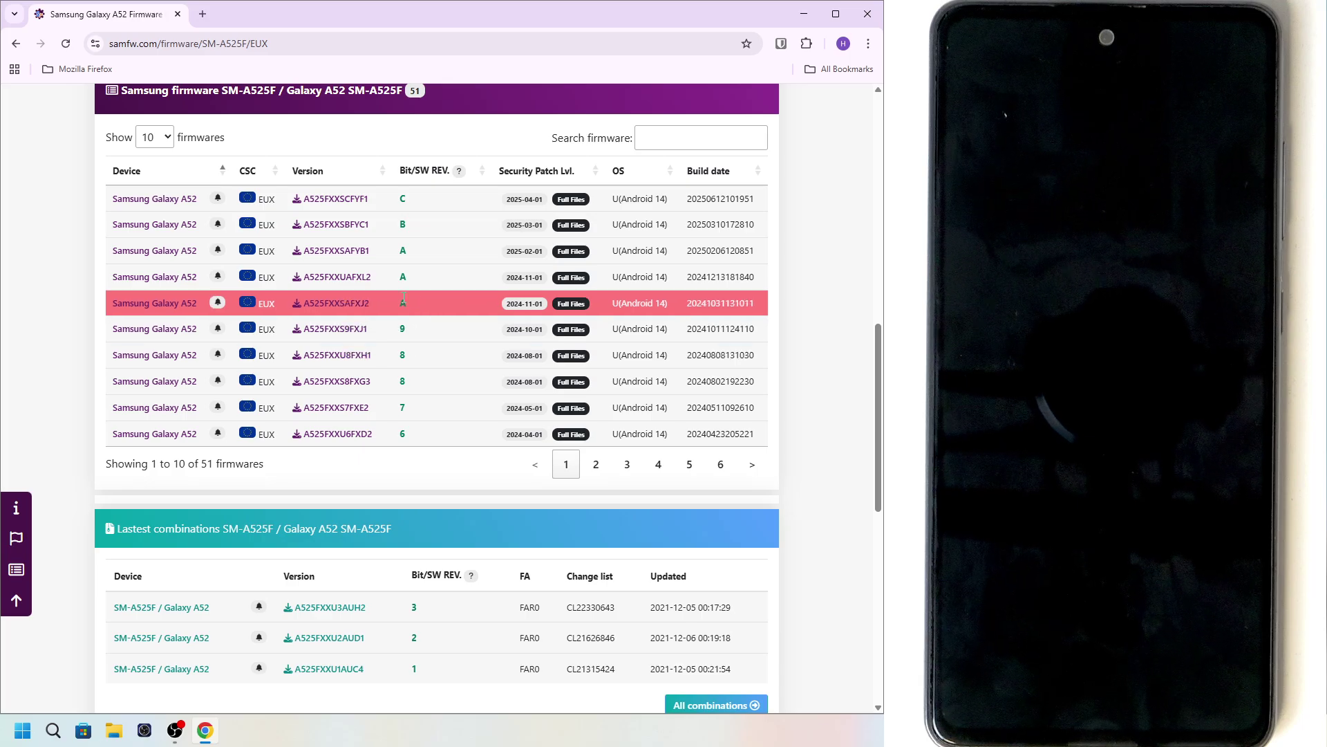
Step: Page through the older builds, ending on entries 41–50 with the 2021-10-01 patch highlighted
click(628, 467)
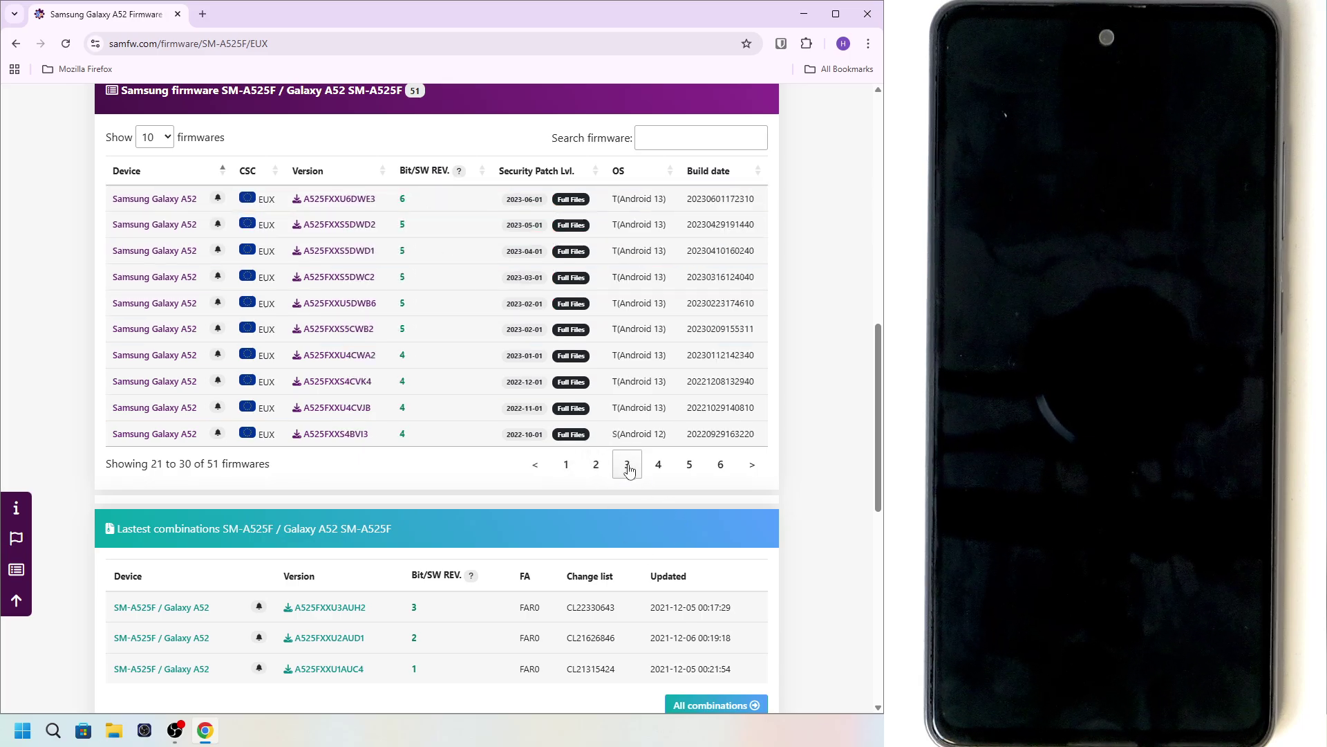
click(658, 464)
click(689, 464)
click(718, 465)
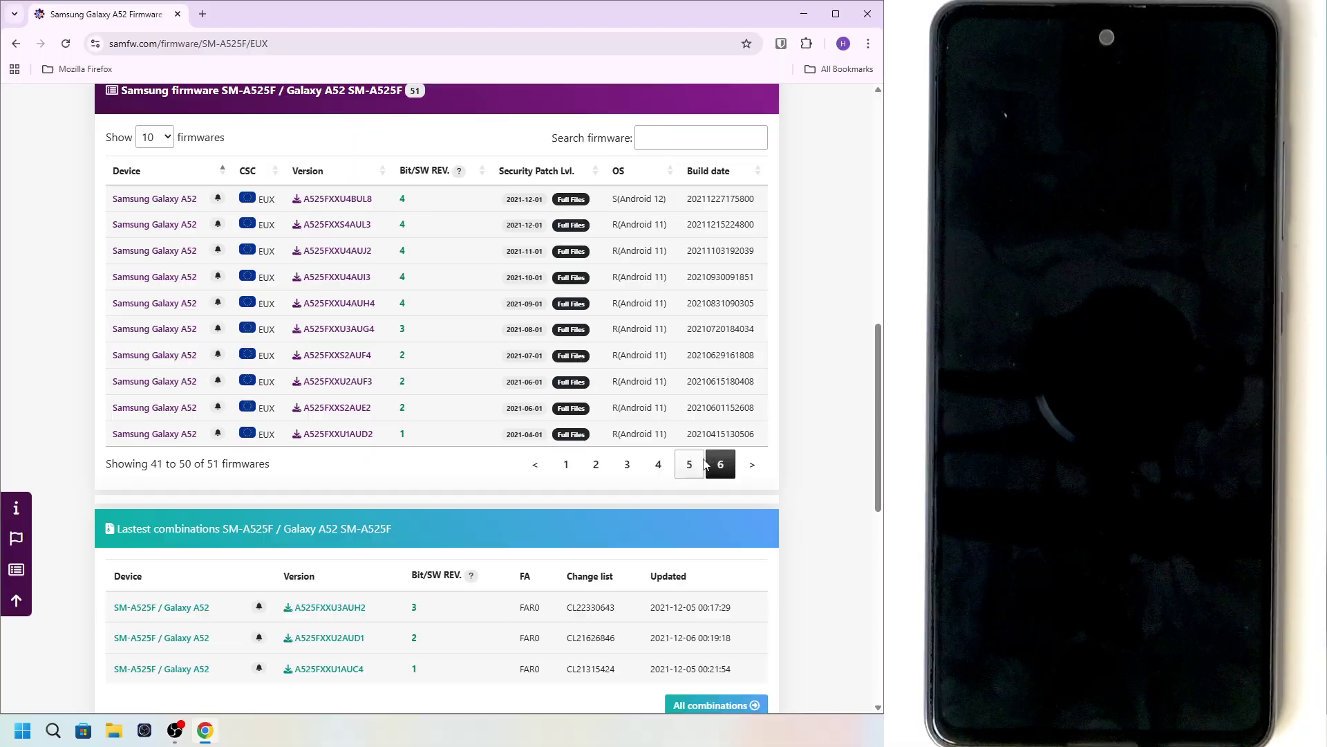
click(658, 464)
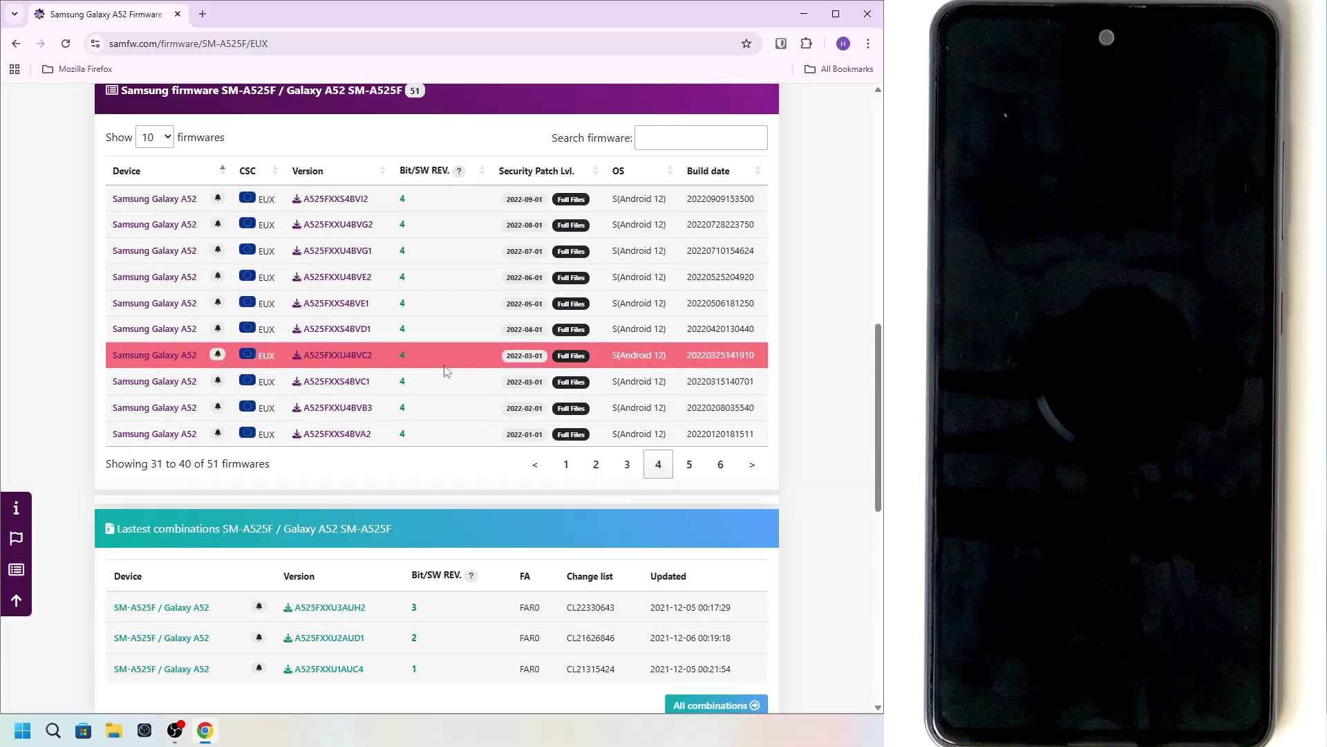
click(629, 468)
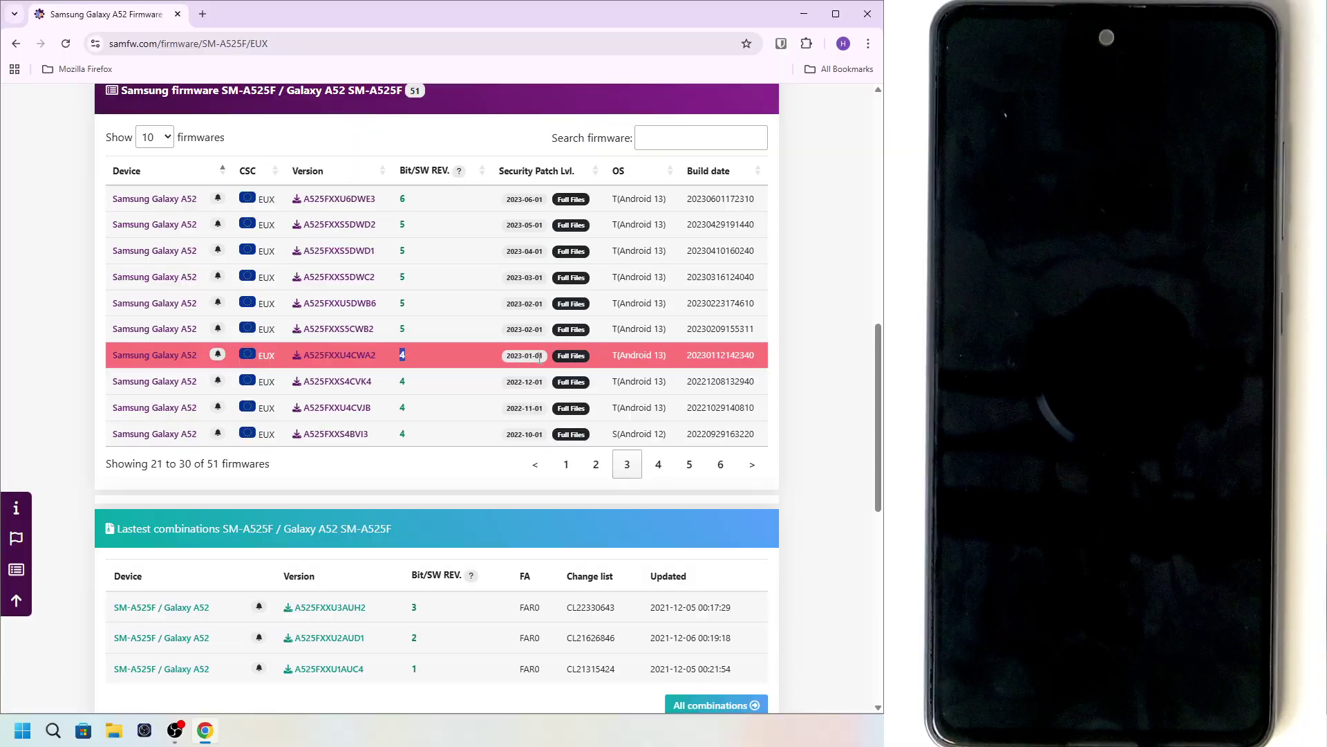
click(686, 467)
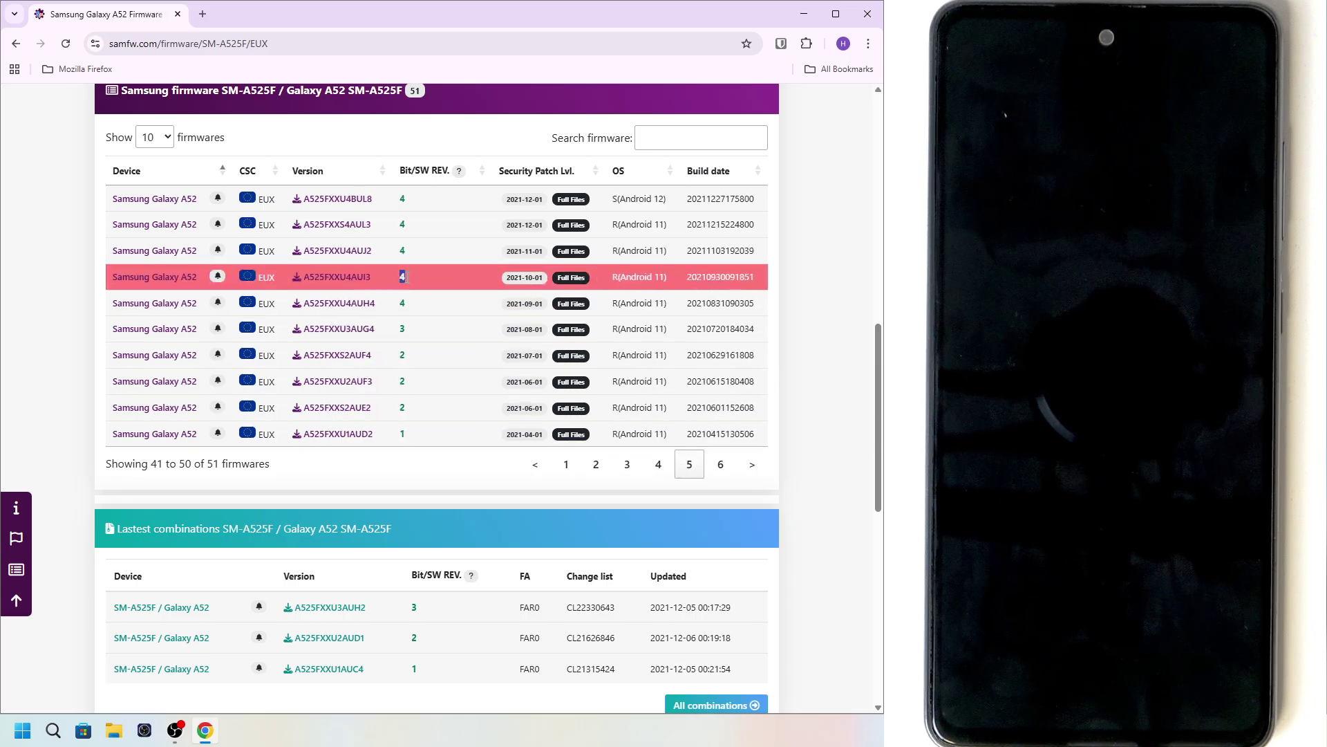
drag(503, 277, 542, 286)
click(477, 305)
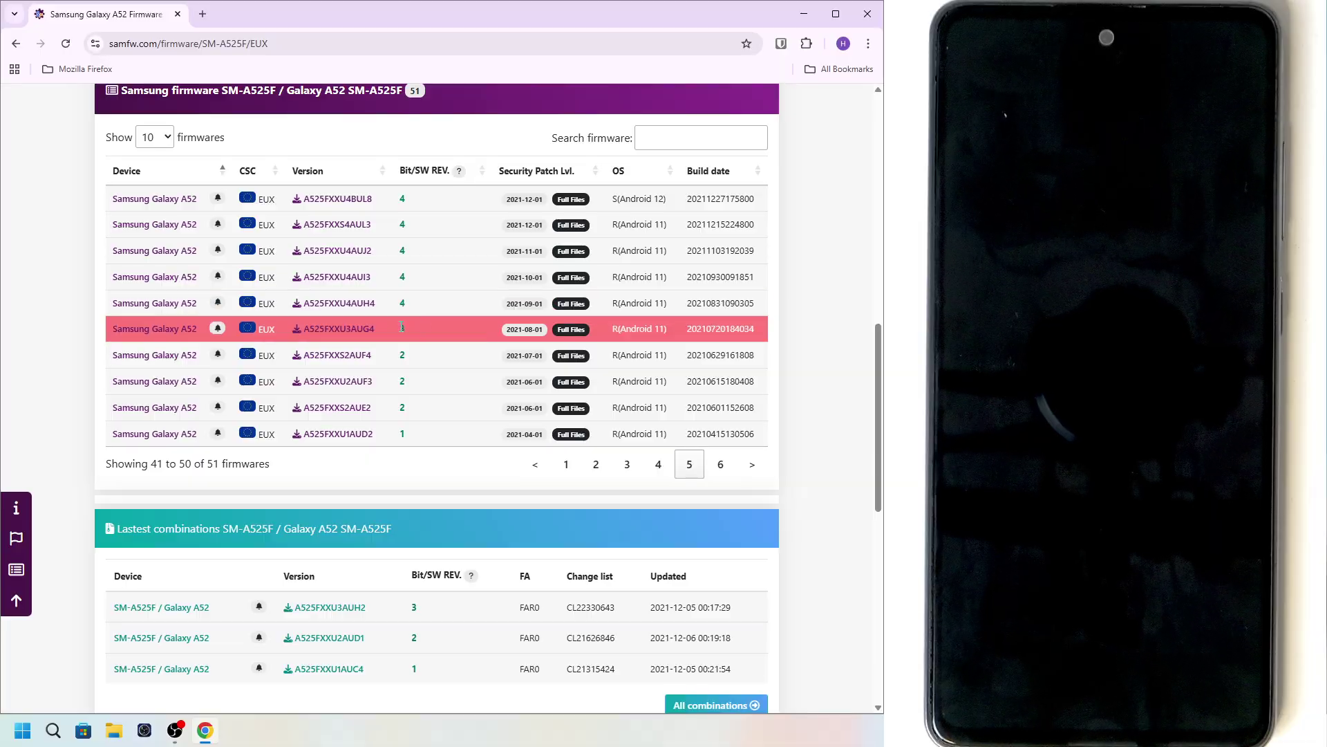
Step: Return to the newest EUX builds (1–10) and open the A525FXXSCFYF1 download page
click(535, 464)
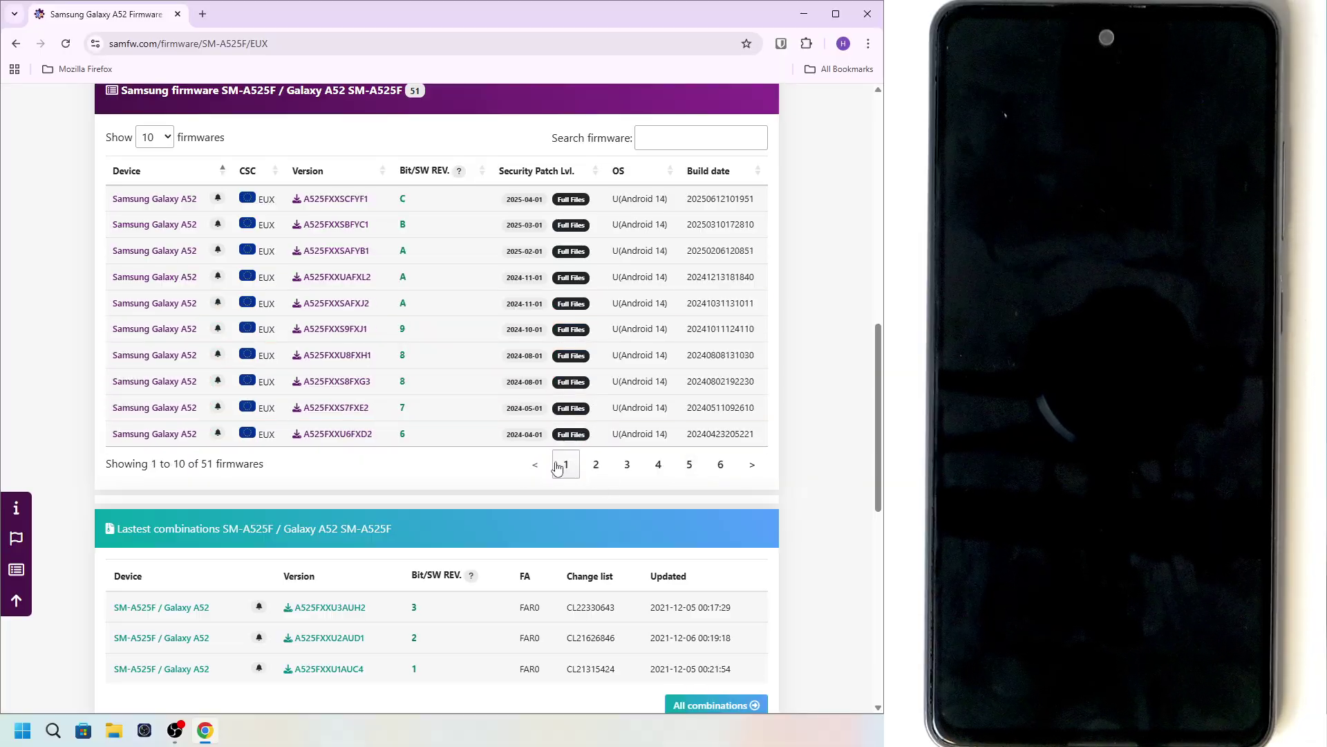
click(413, 255)
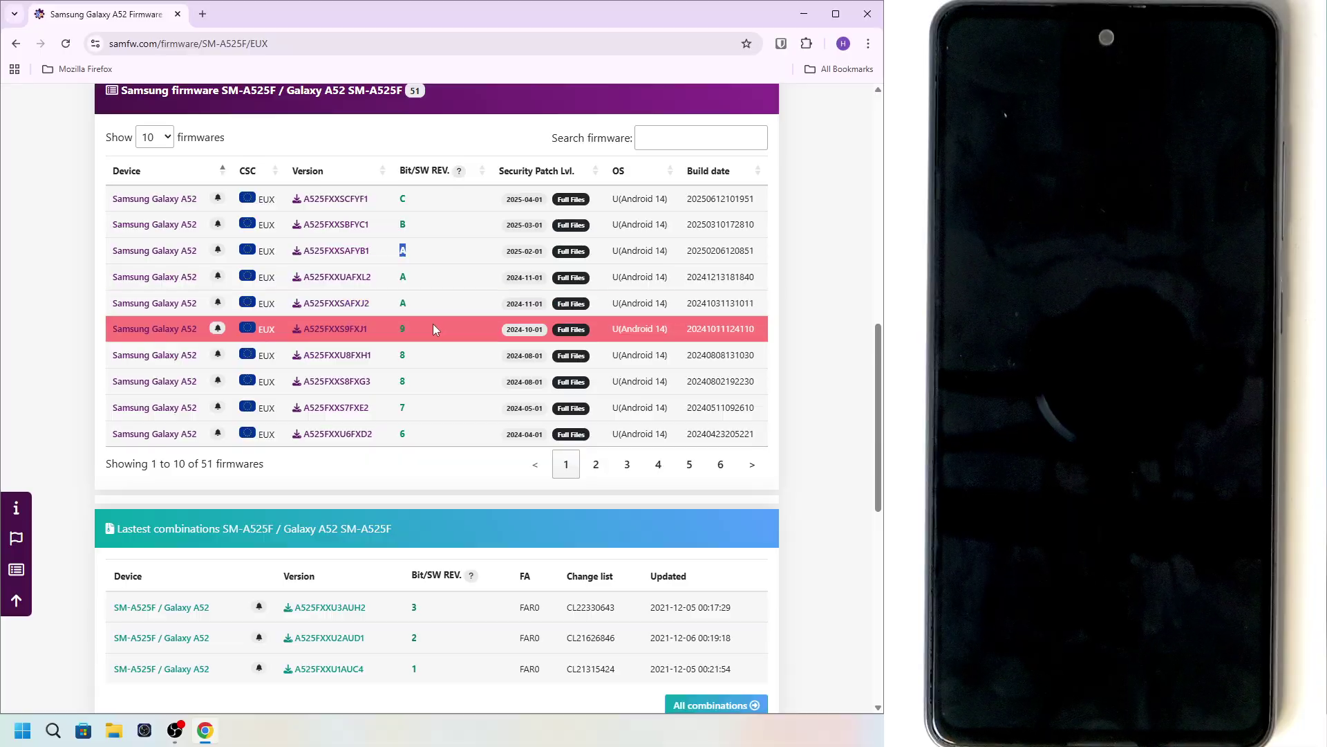
click(418, 207)
scroll(435, 211, up, 2)
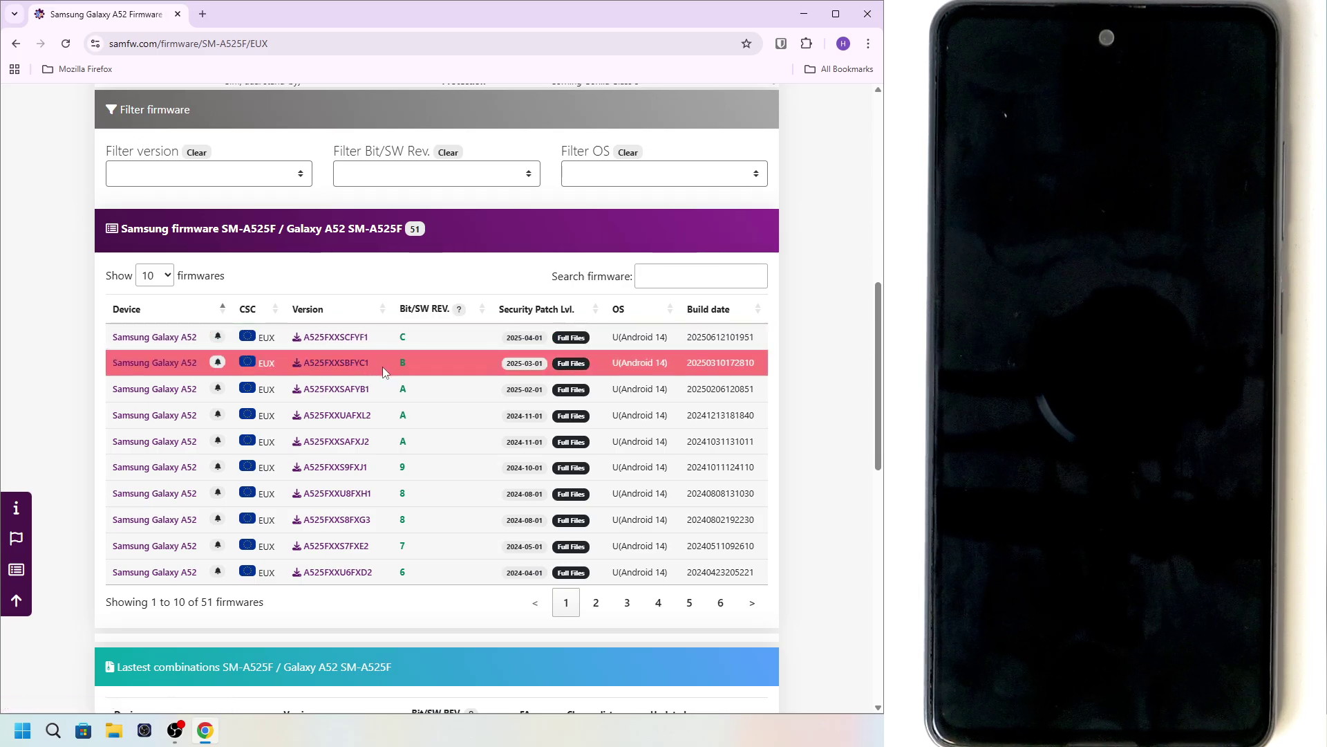
click(349, 339)
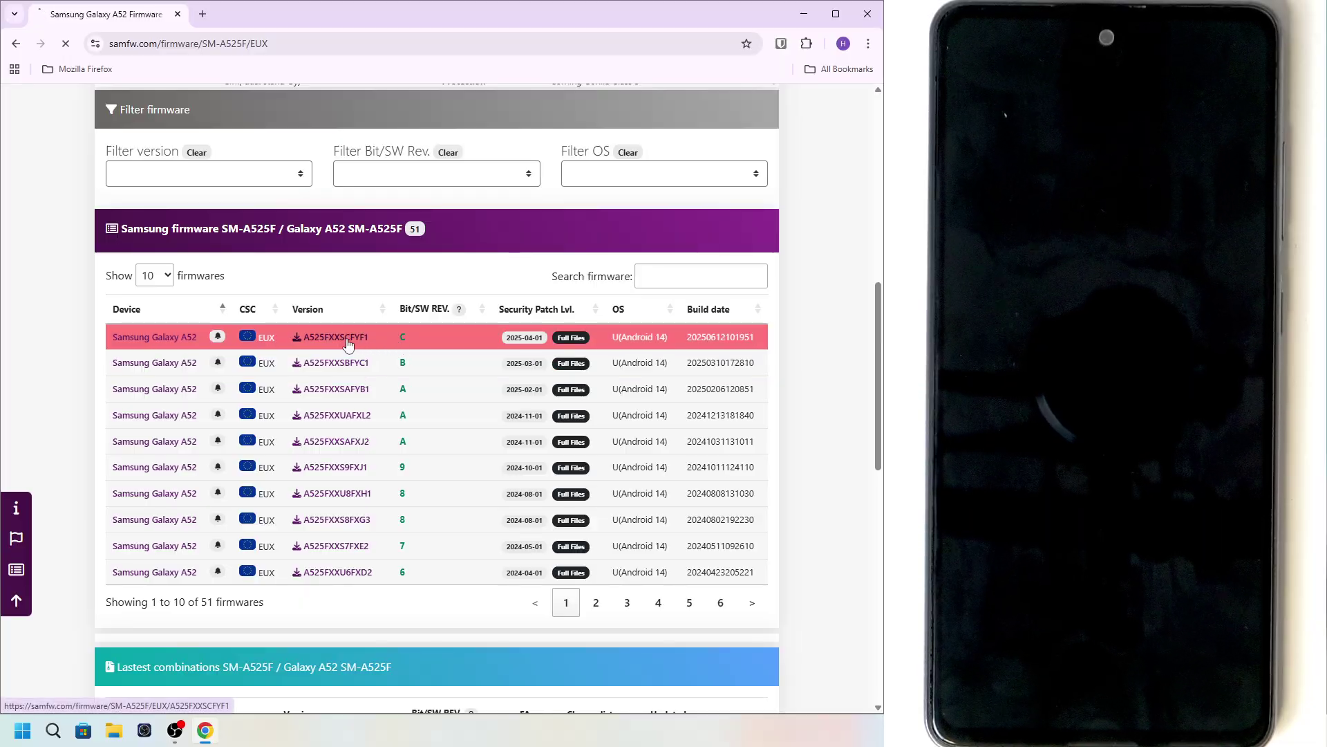
Step: Request A525FXXSCFYF1 from the SamFw server and start the download
scroll(424, 460, down, 2)
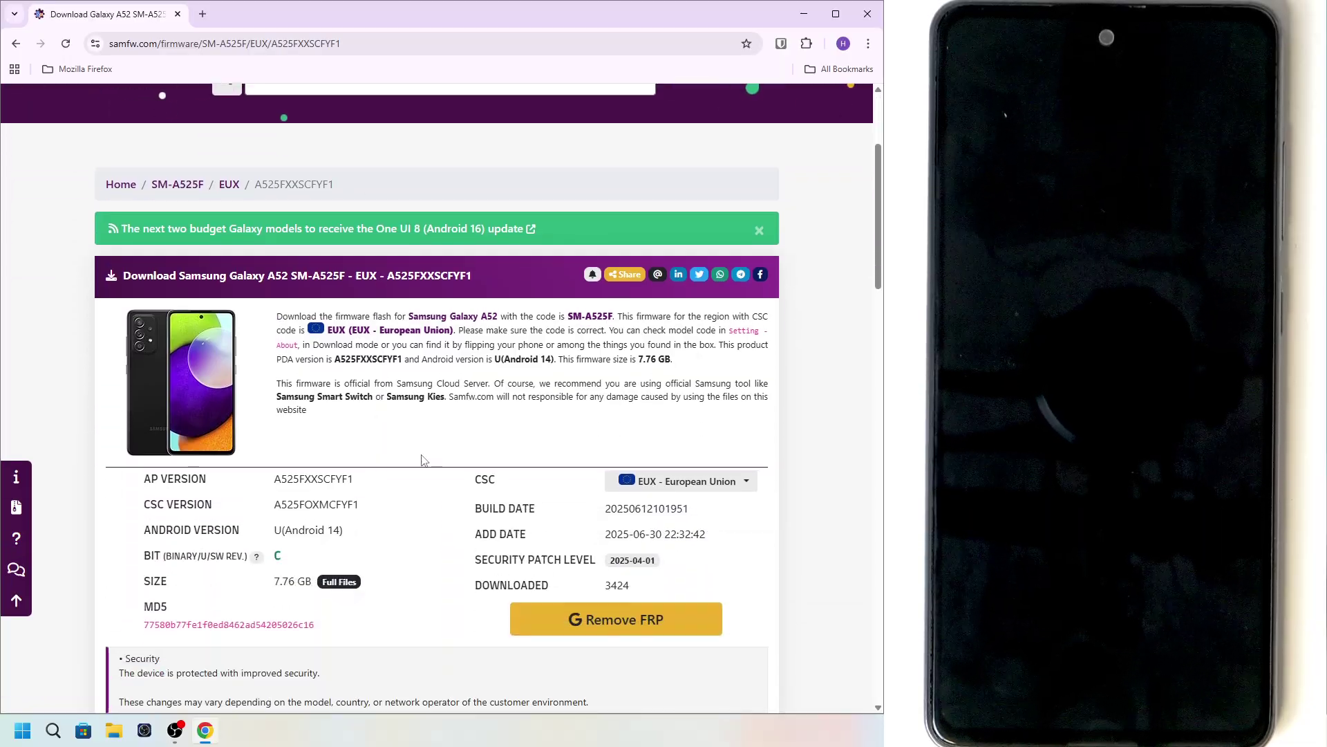
scroll(417, 470, down, 6)
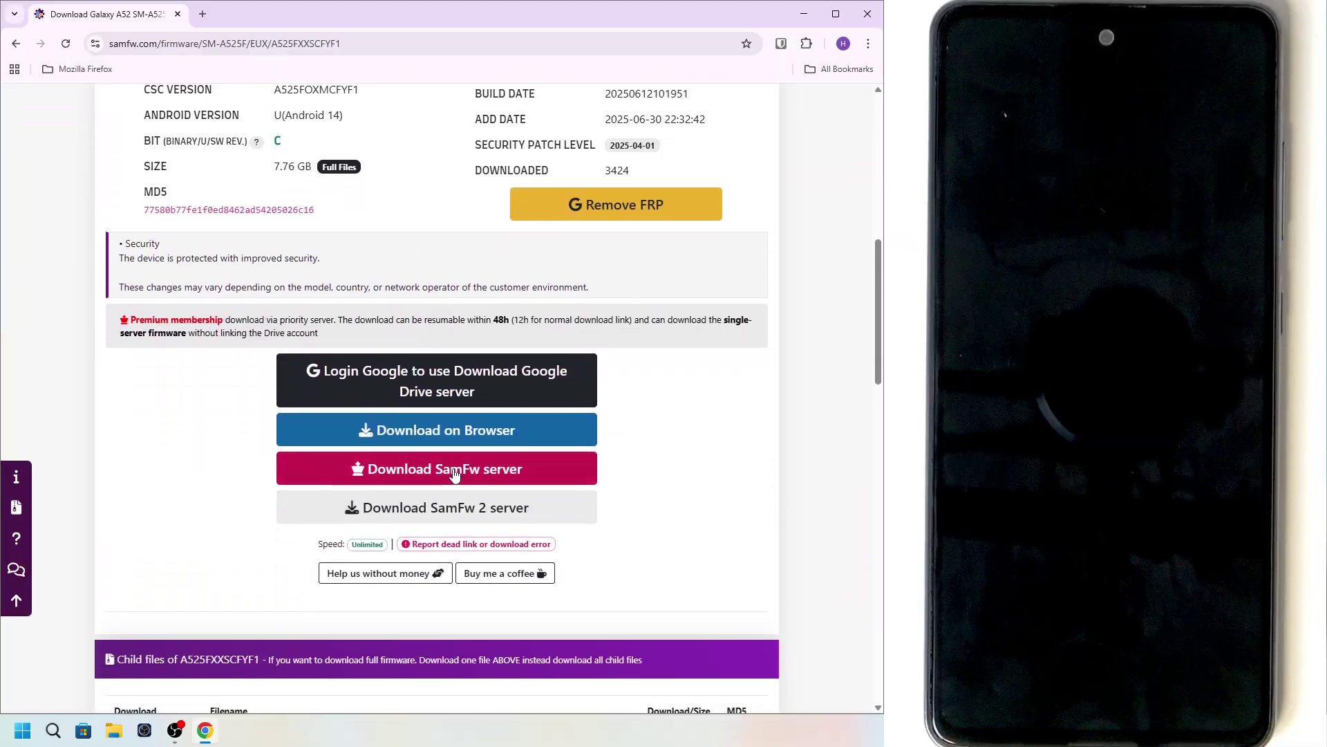
click(422, 472)
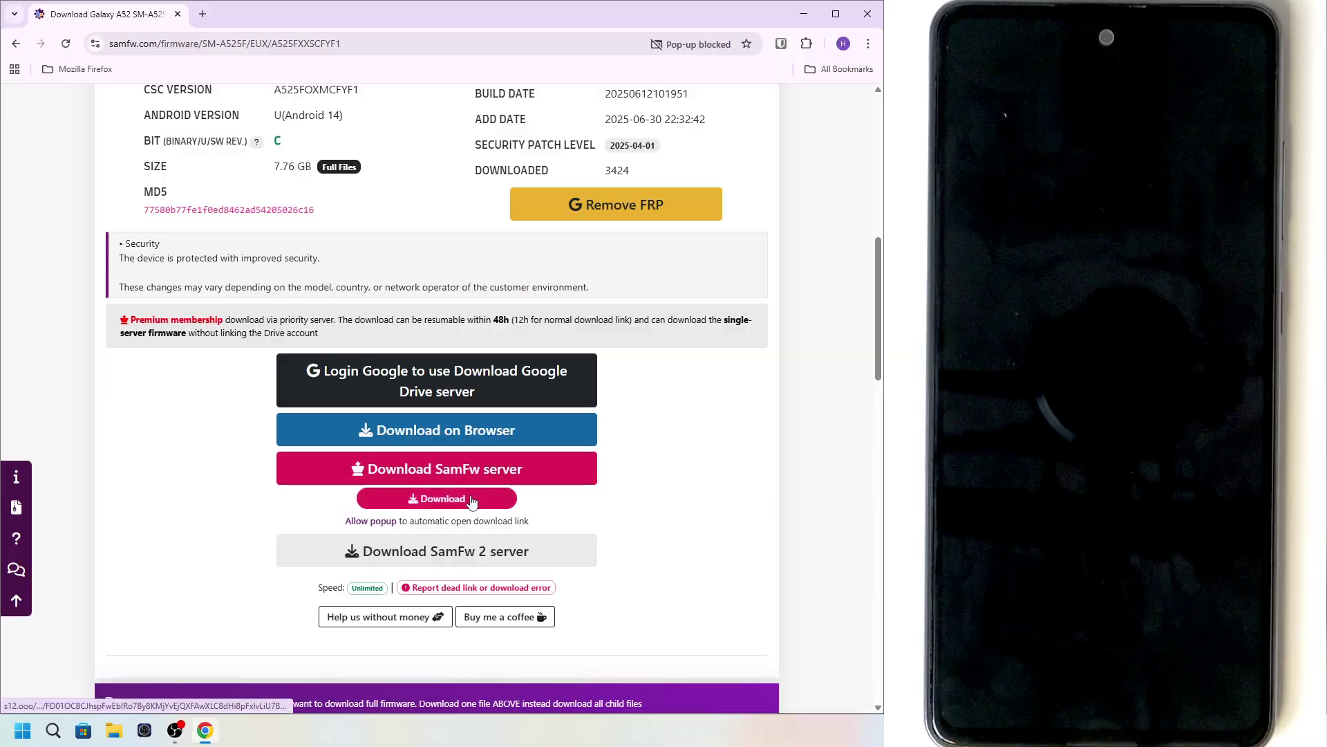
click(409, 497)
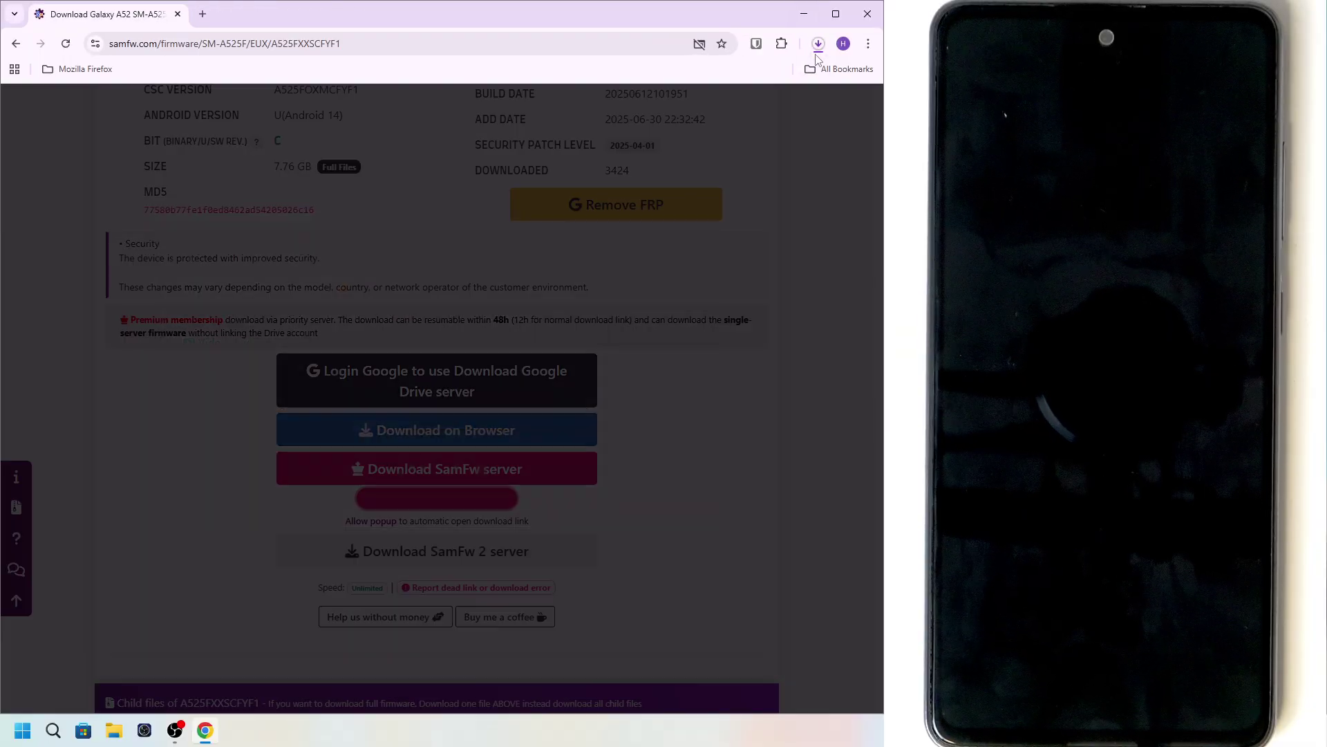
Step: Cancel the duplicate 7.8 GB firmware download in Chrome and open a new tab
click(817, 45)
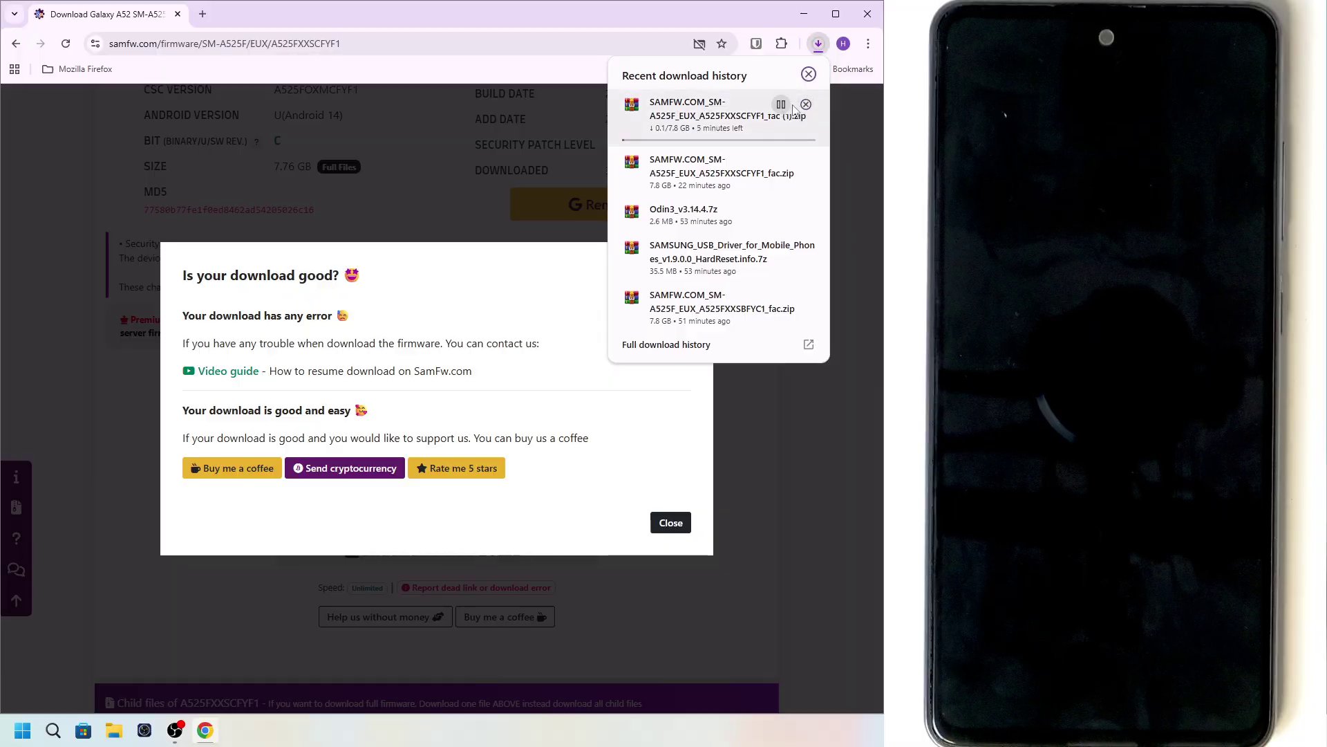
click(806, 105)
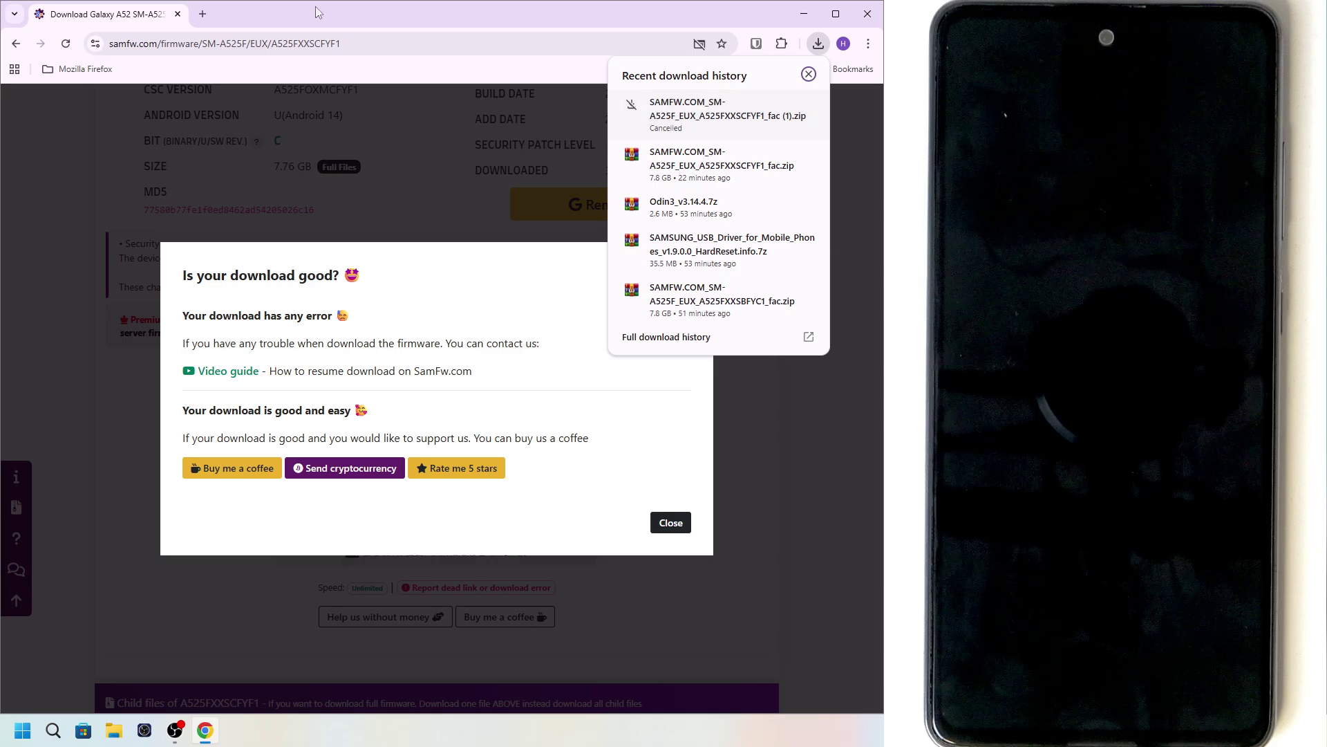
click(203, 13)
Step: Load hardreset.info and choose the short rewarded ad, closing the stray ad tab and vignette
text(hard)
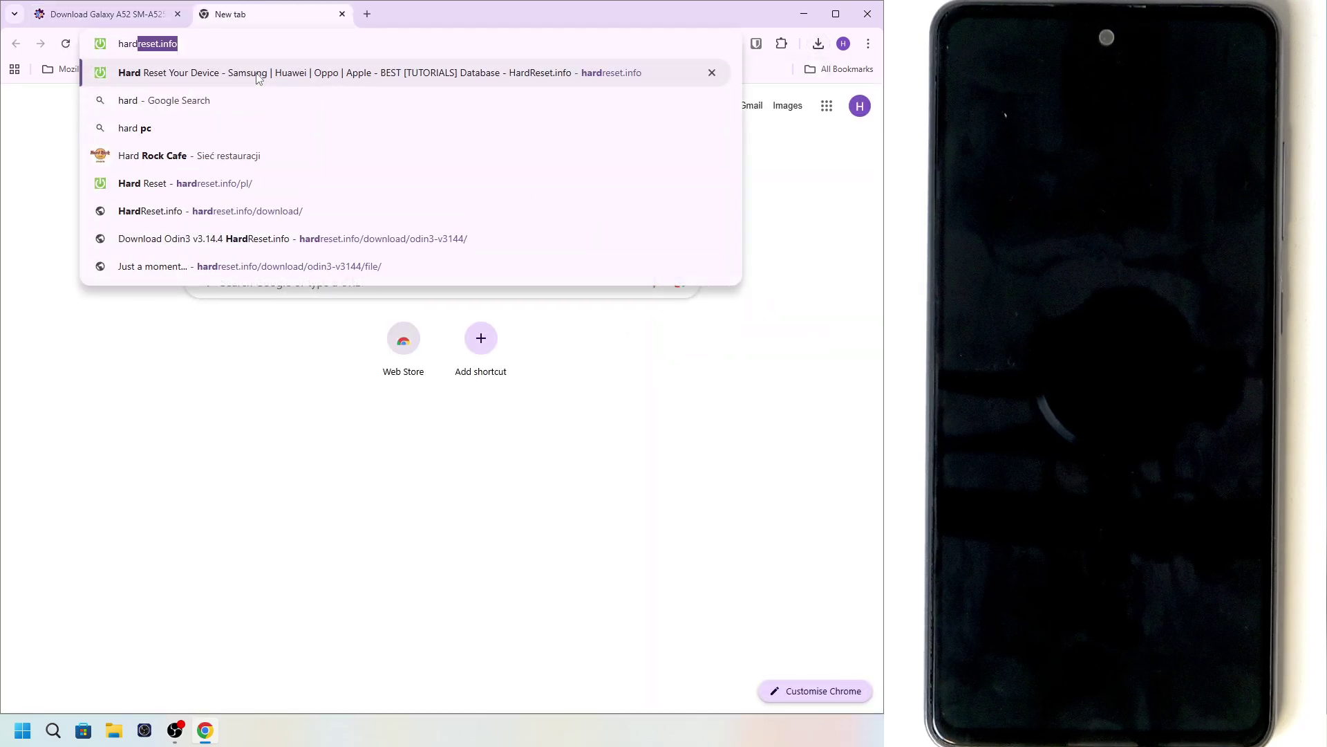
key(Return)
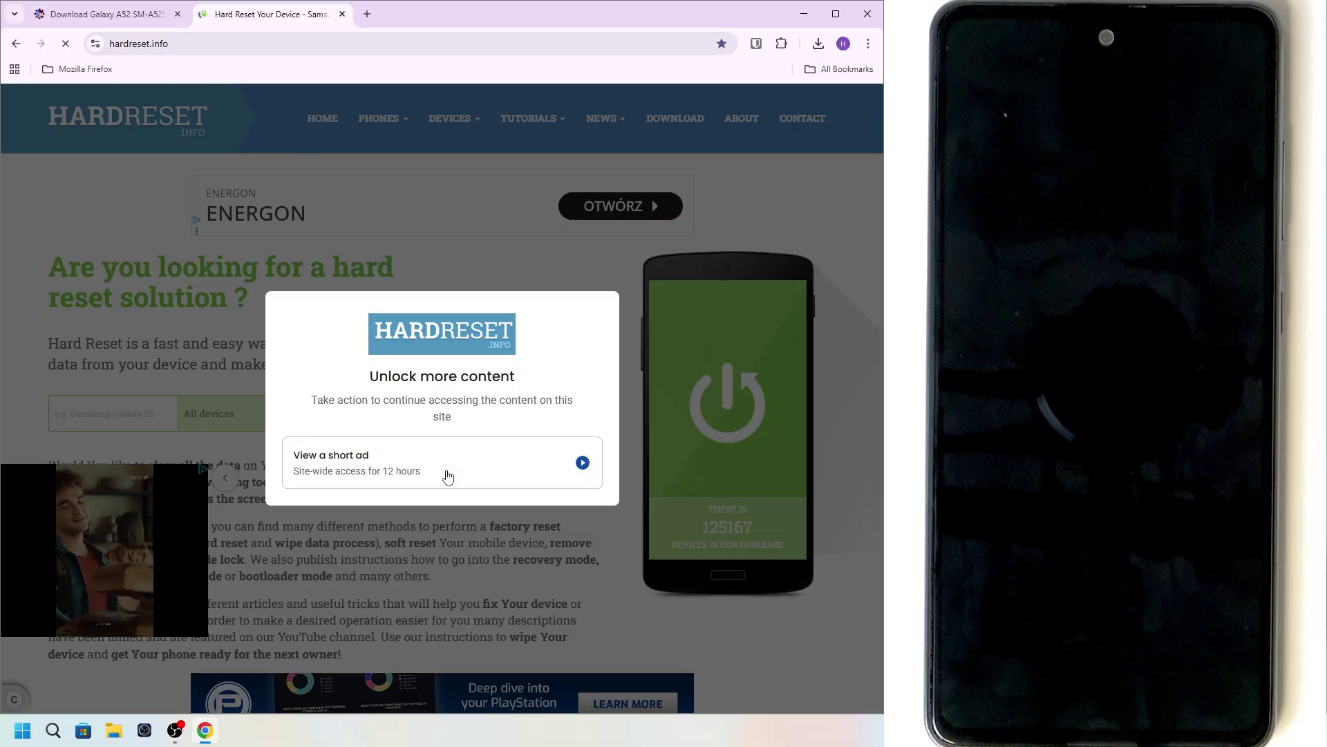
click(448, 475)
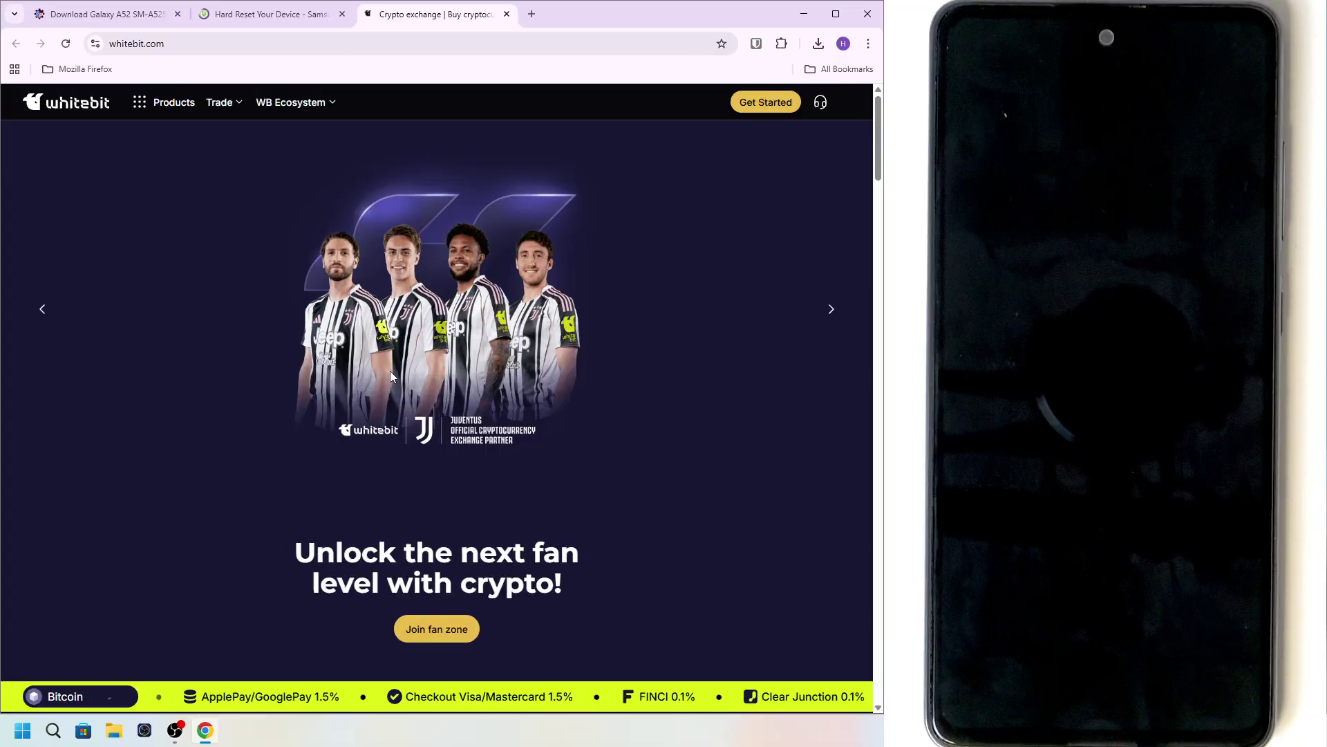
click(507, 13)
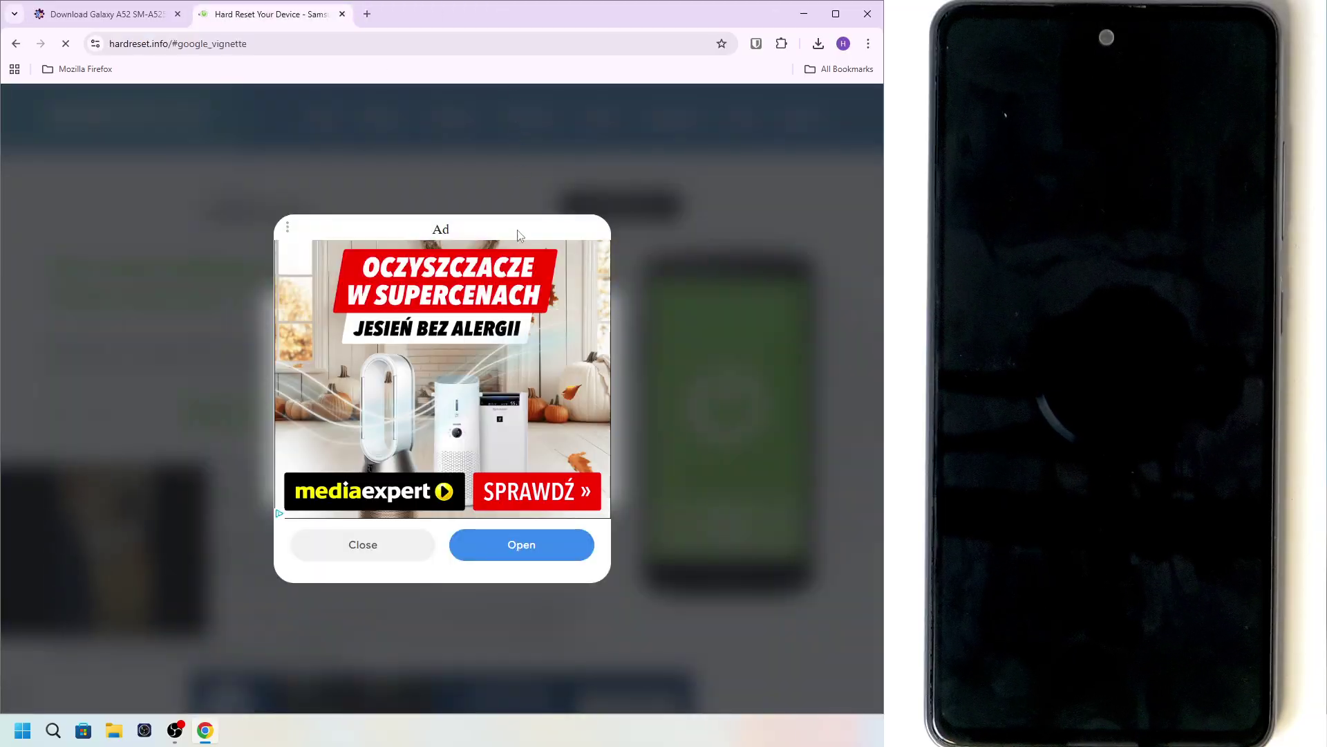
click(375, 542)
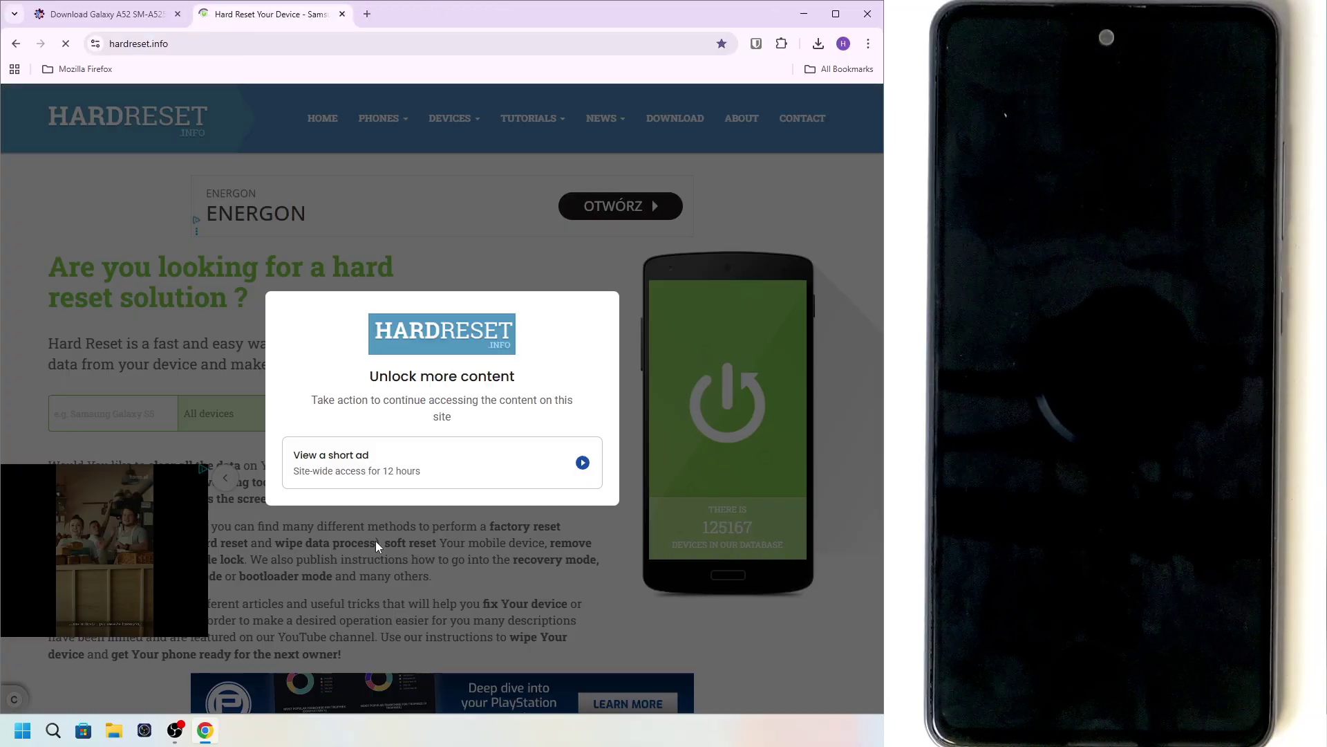
click(459, 476)
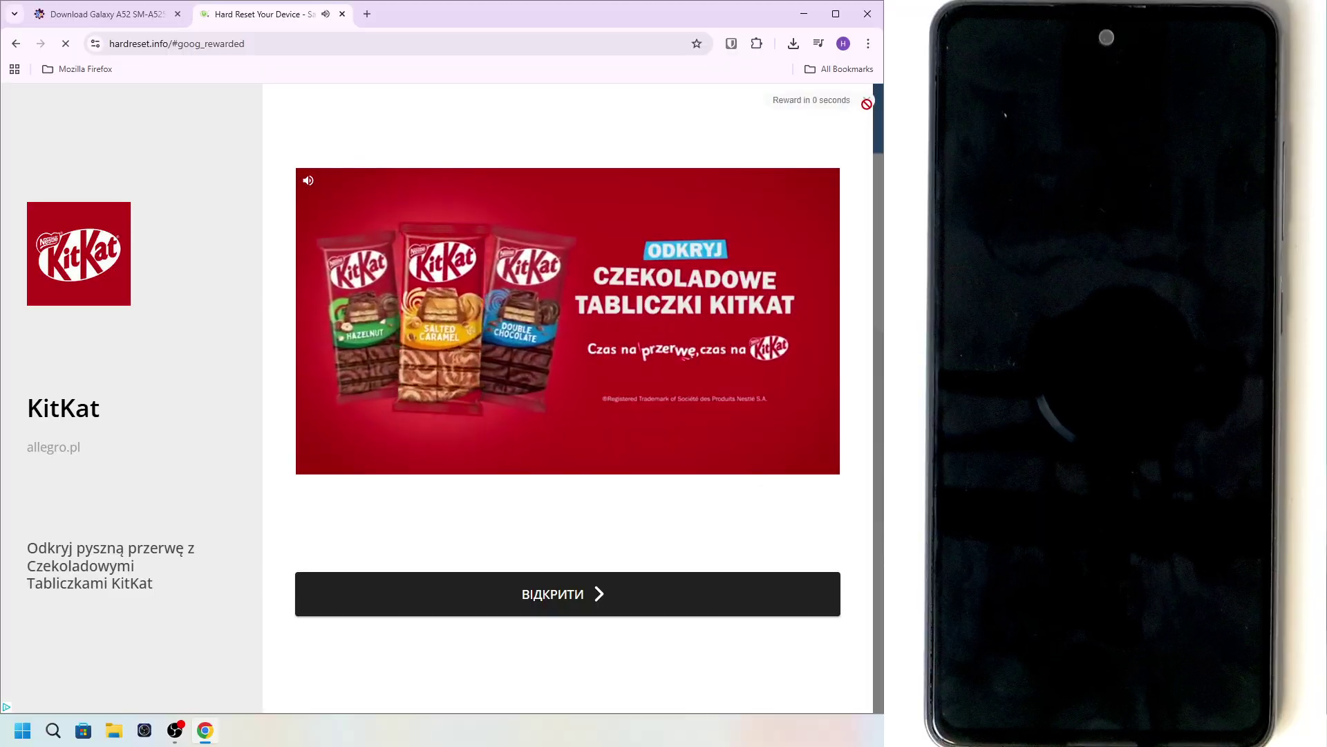
Step: Close the ad and download the Samsung USB drivers from HardReset.info's Download section
click(867, 103)
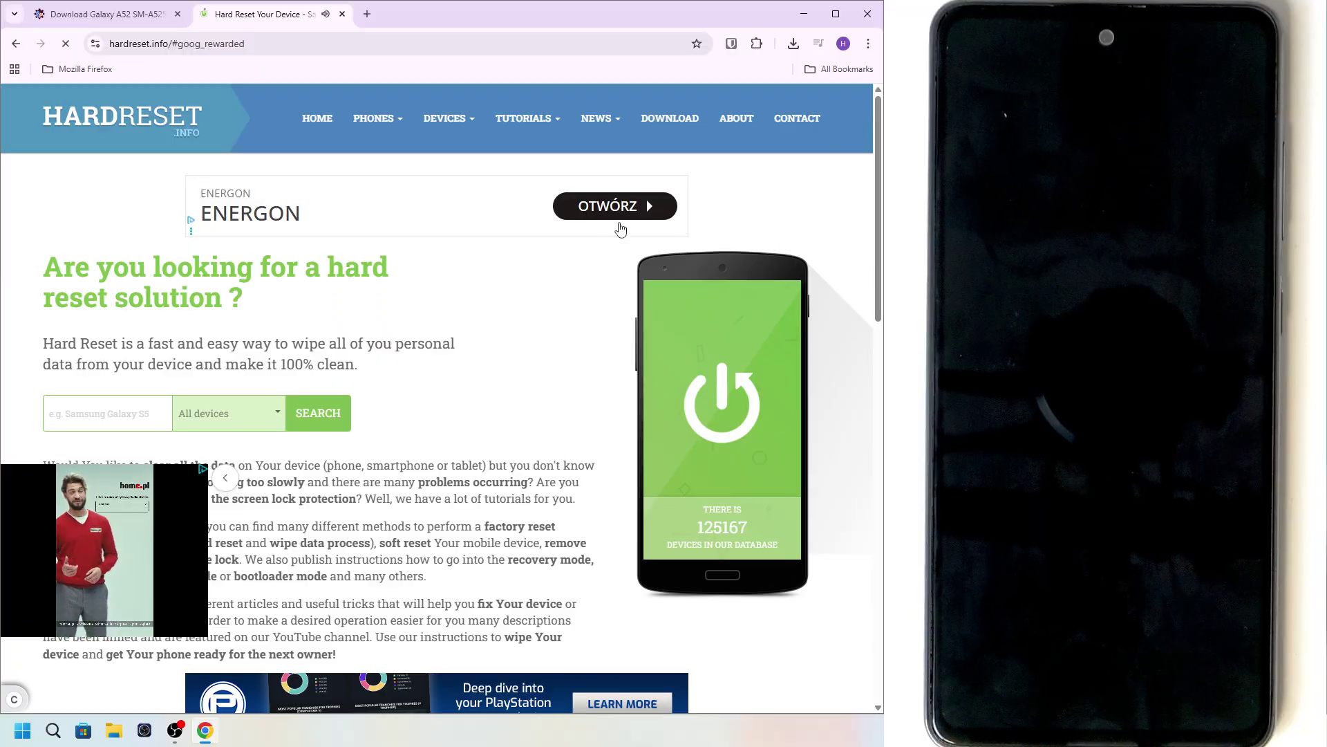
click(681, 123)
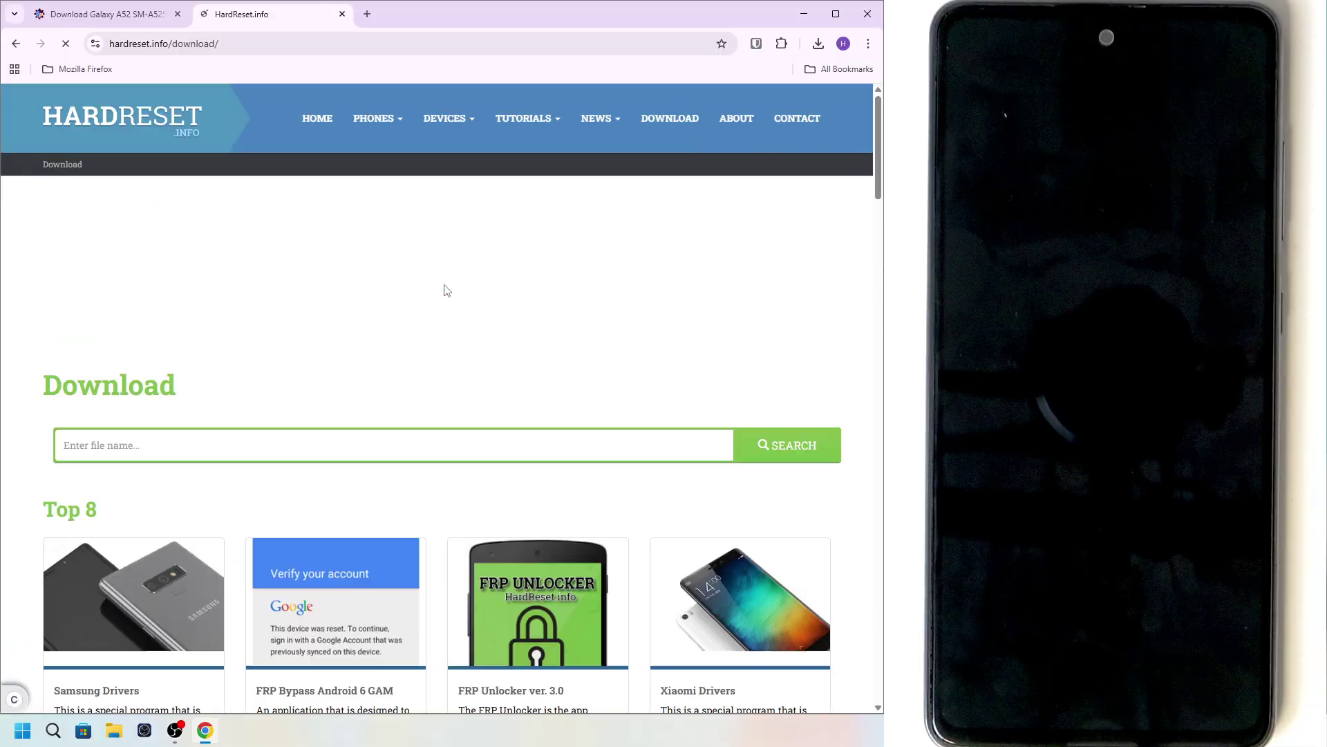
scroll(367, 414, down, 5)
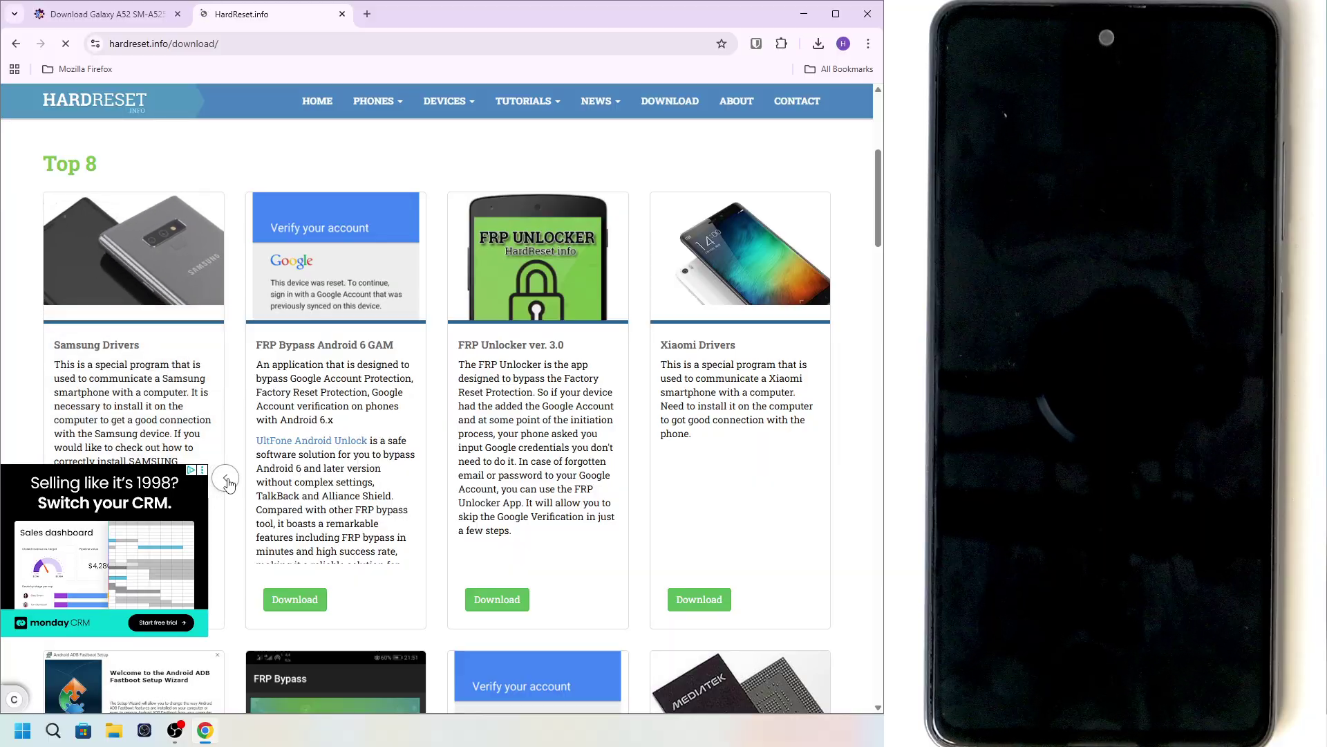
scroll(188, 240, up, 3)
scroll(165, 311, down, 4)
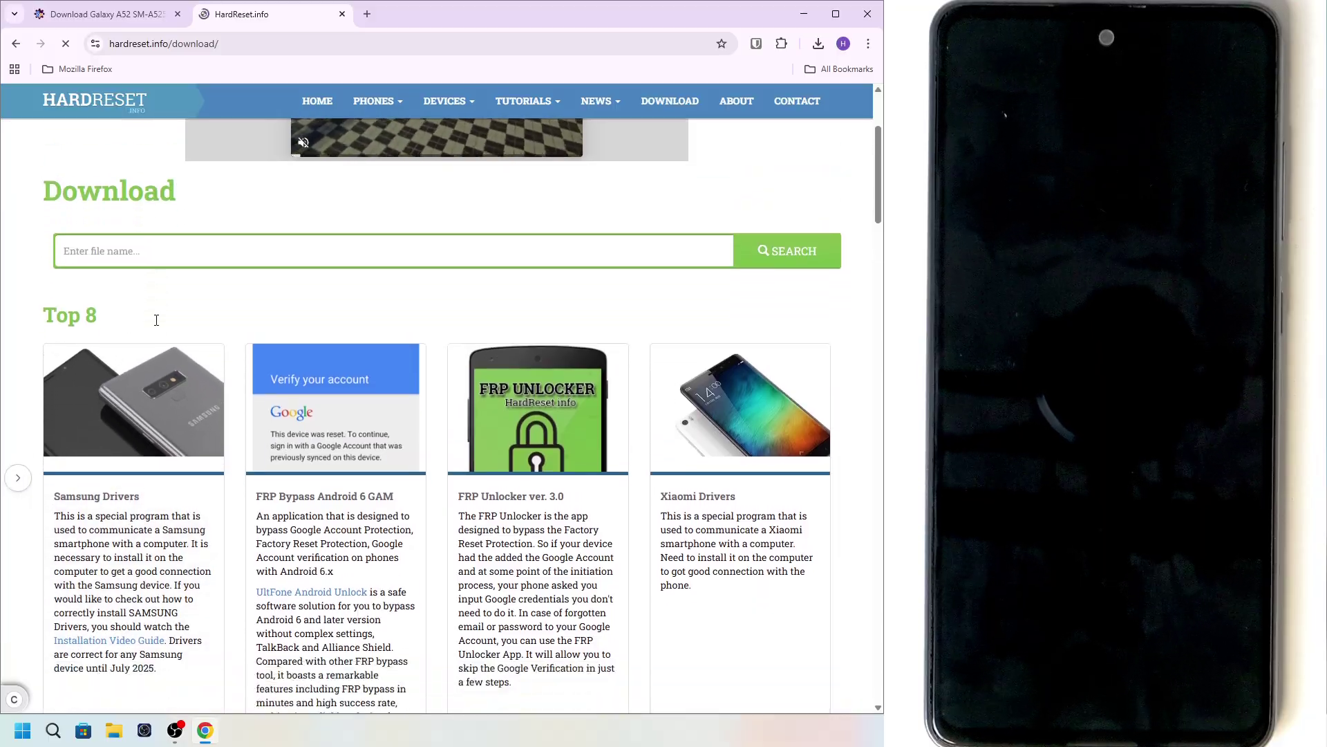
click(89, 522)
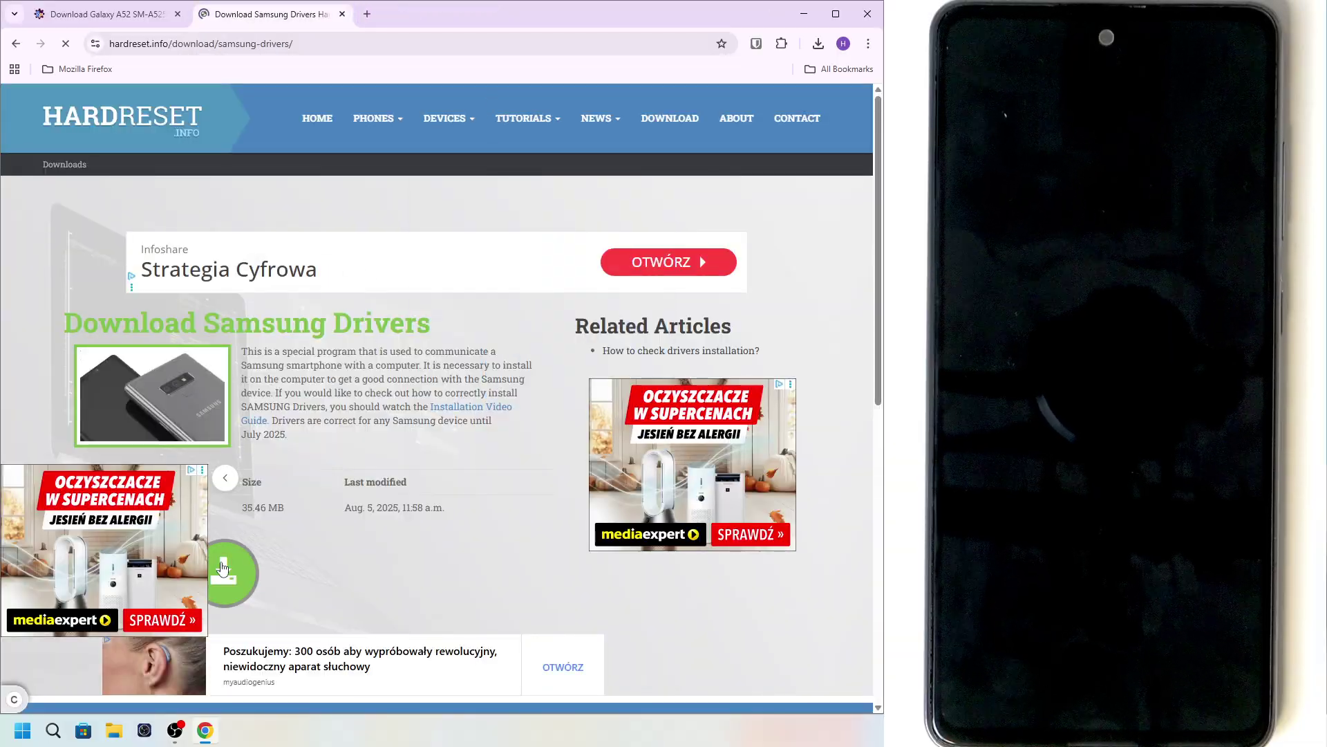
Step: Confirm the 35.5 MB driver package finished downloading and return to the Download listing
click(818, 44)
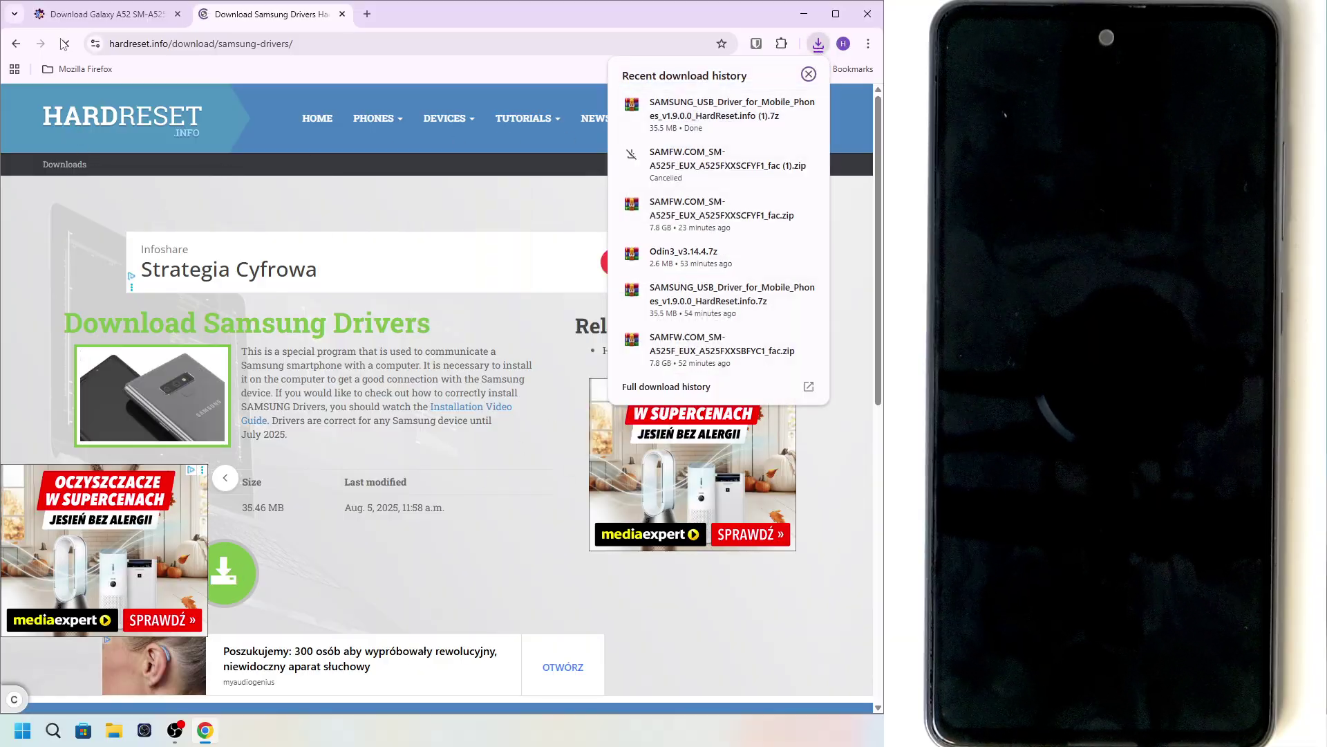
click(17, 44)
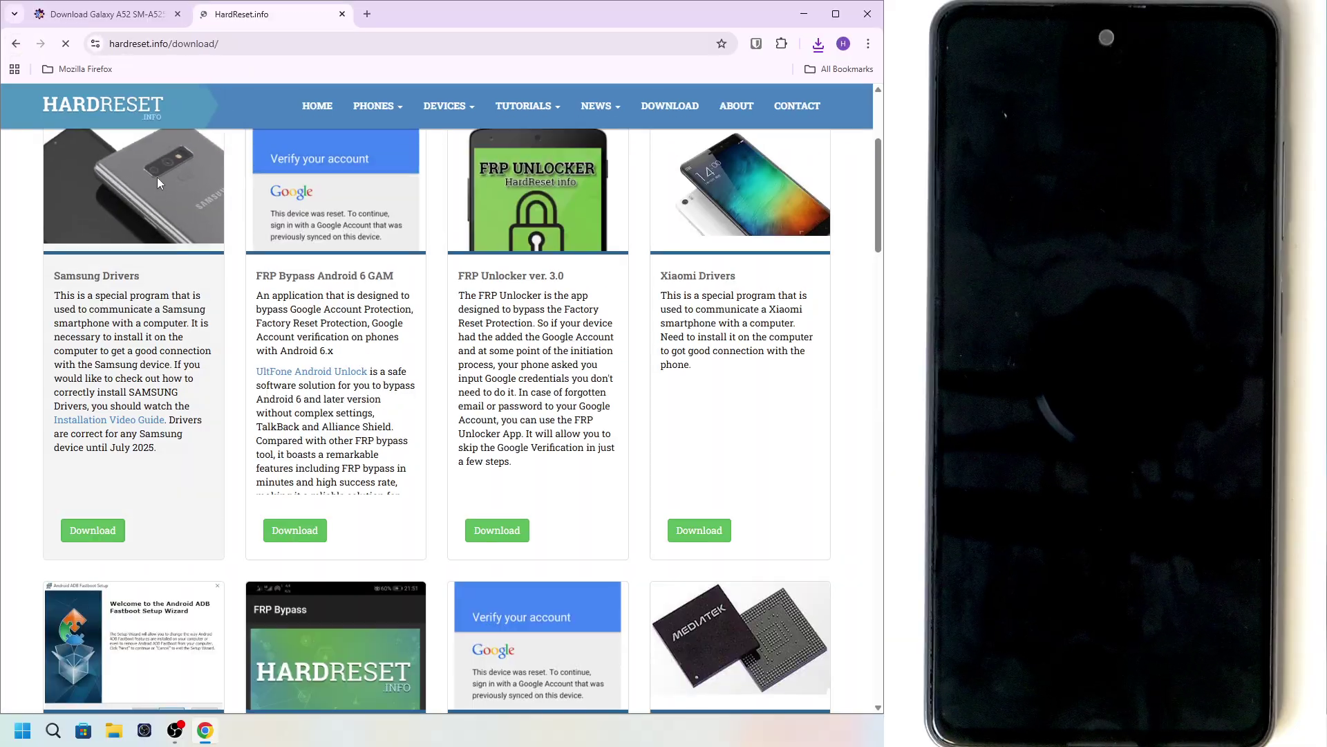
scroll(228, 278, up, 3)
Step: Search the downloads for 'odin' and download the 2.56 MB Odin3 v3.14.4 archive
click(165, 239)
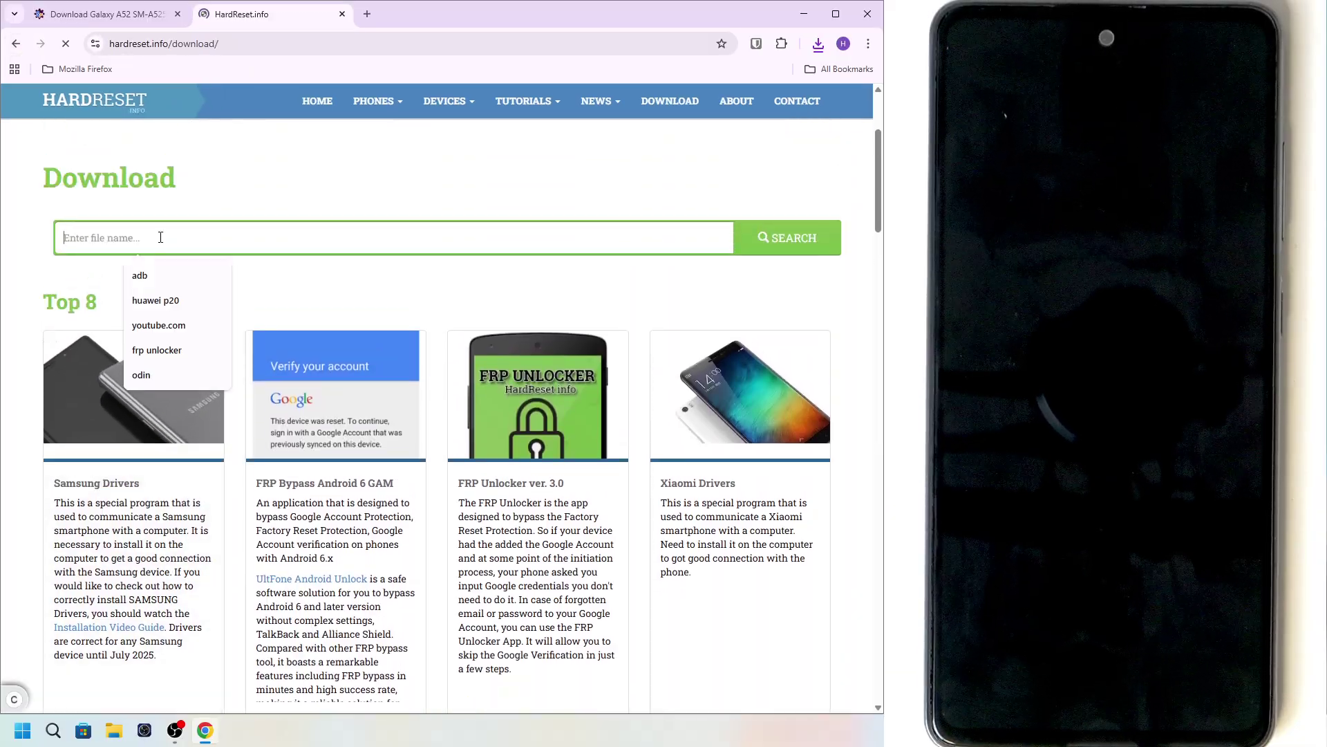
text(odin)
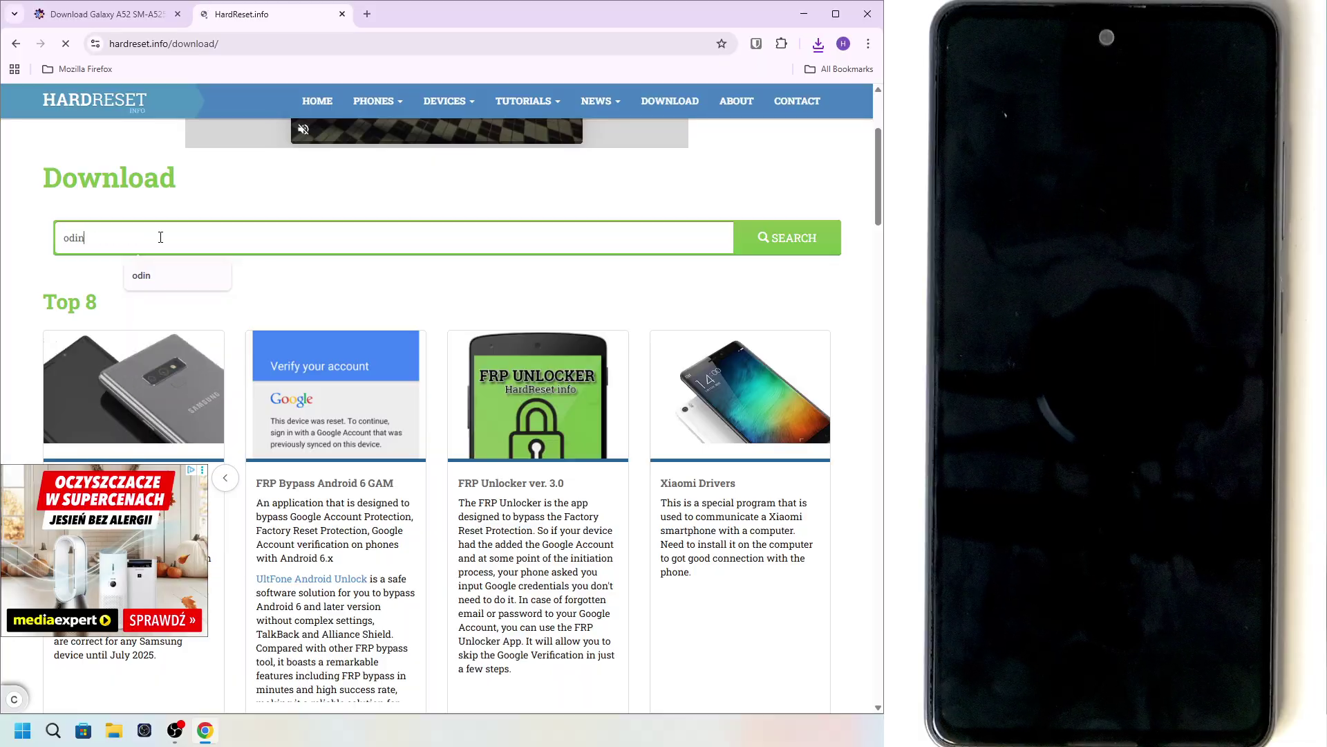
click(824, 241)
scroll(163, 465, down, 3)
scroll(140, 314, up, 1)
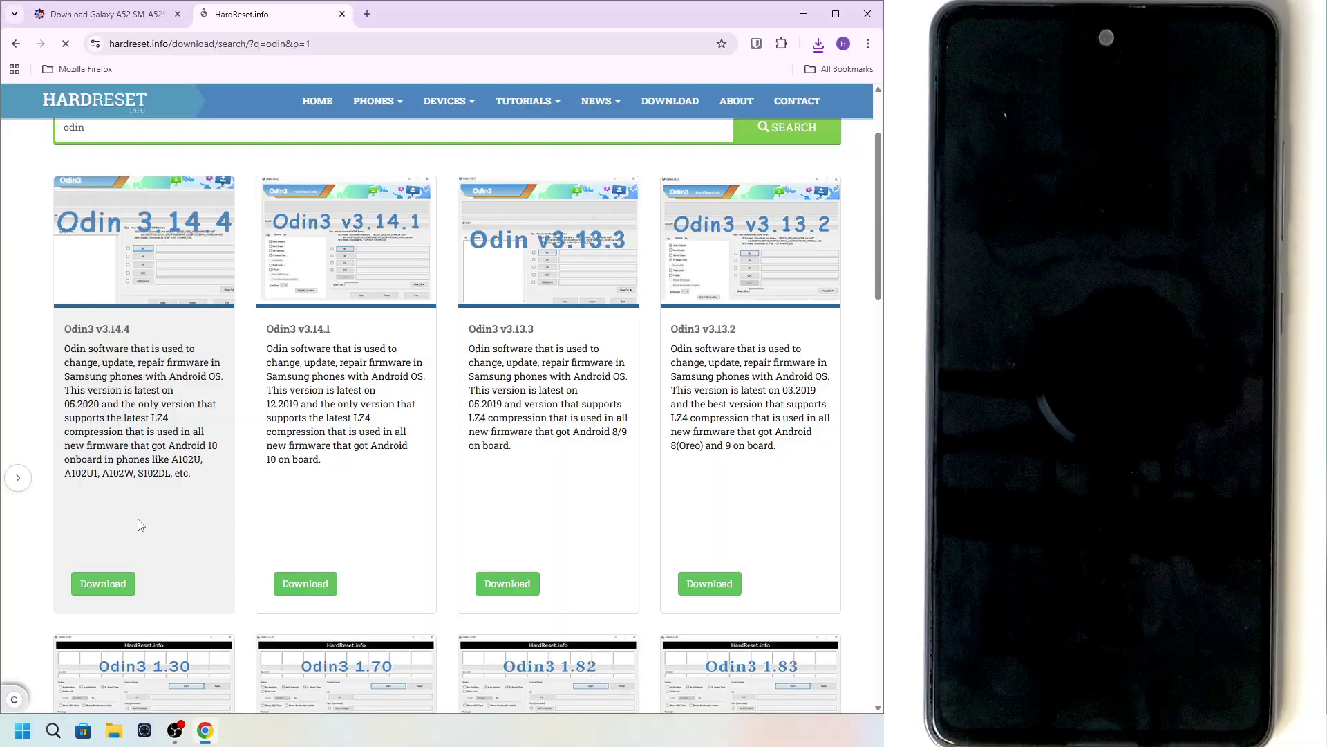
click(98, 587)
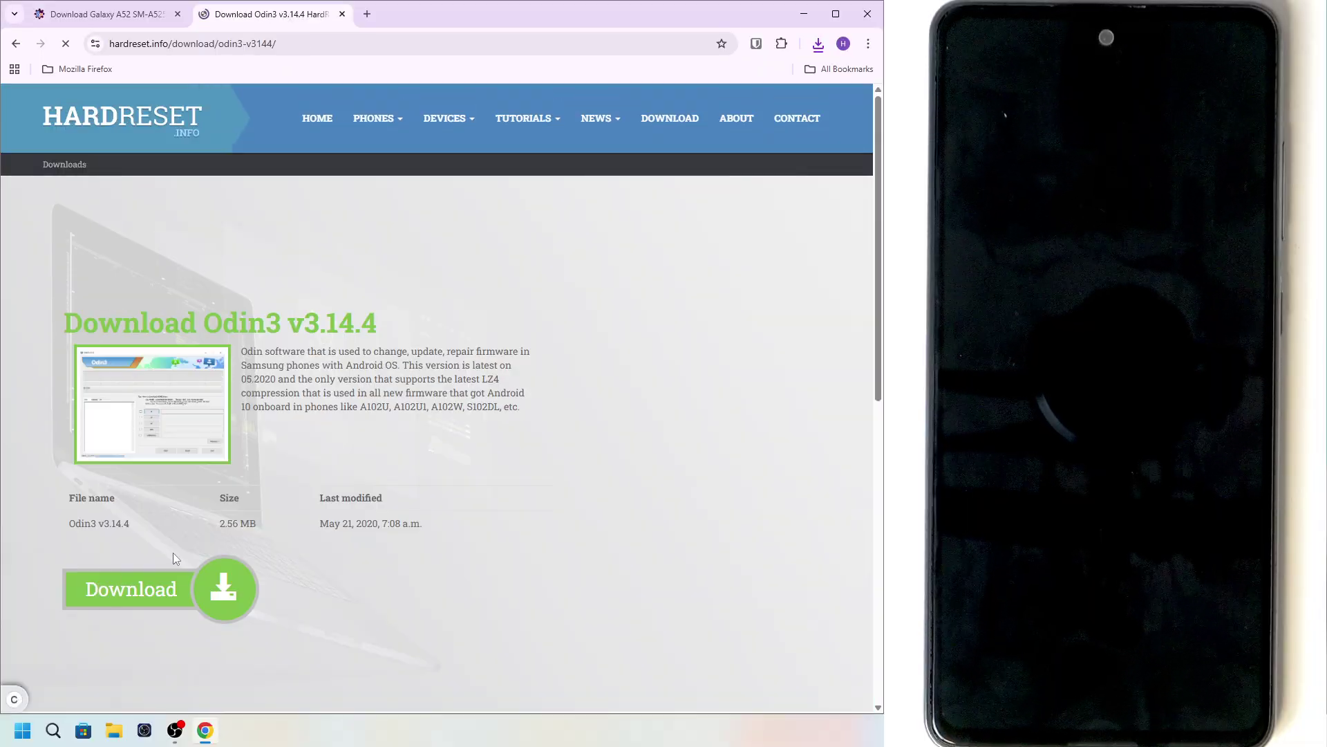
click(203, 590)
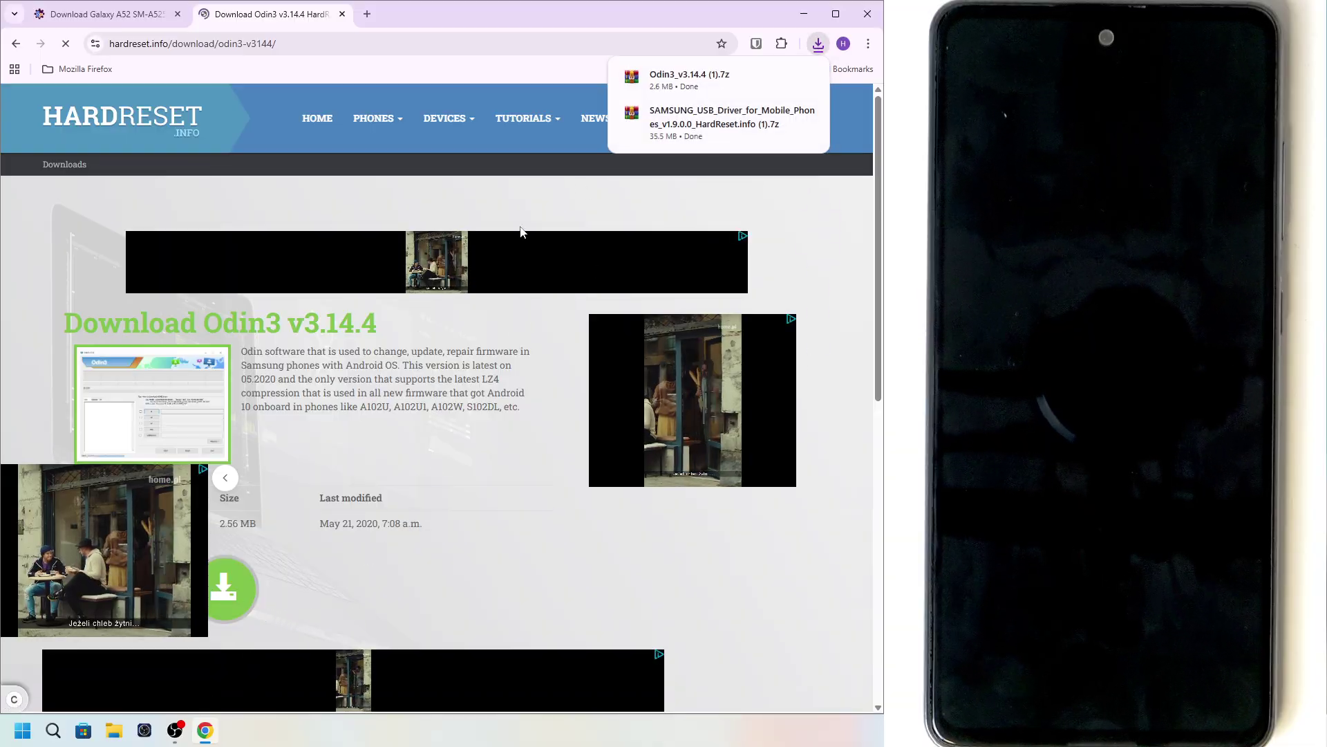
Step: Permanently delete seven old folders and archives from Downloads, keeping today's Odin3, driver and firmware archives
click(116, 737)
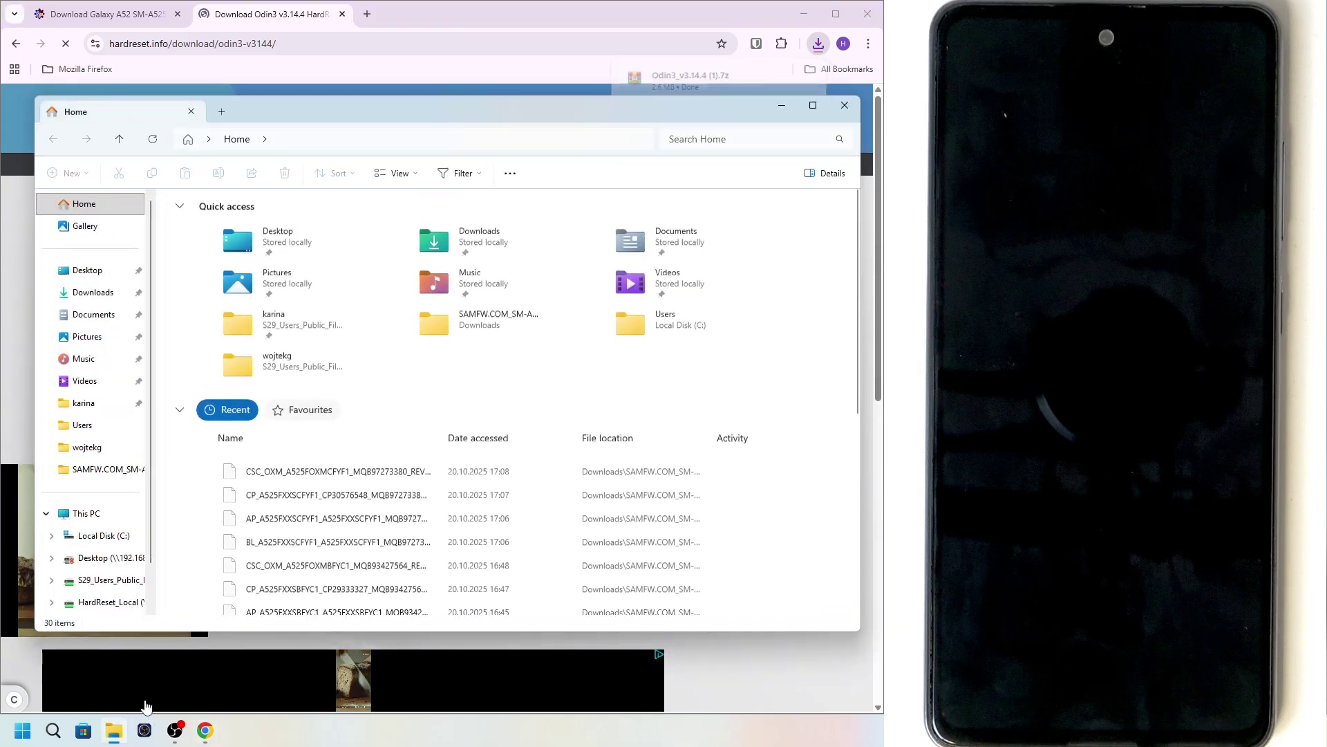
click(92, 292)
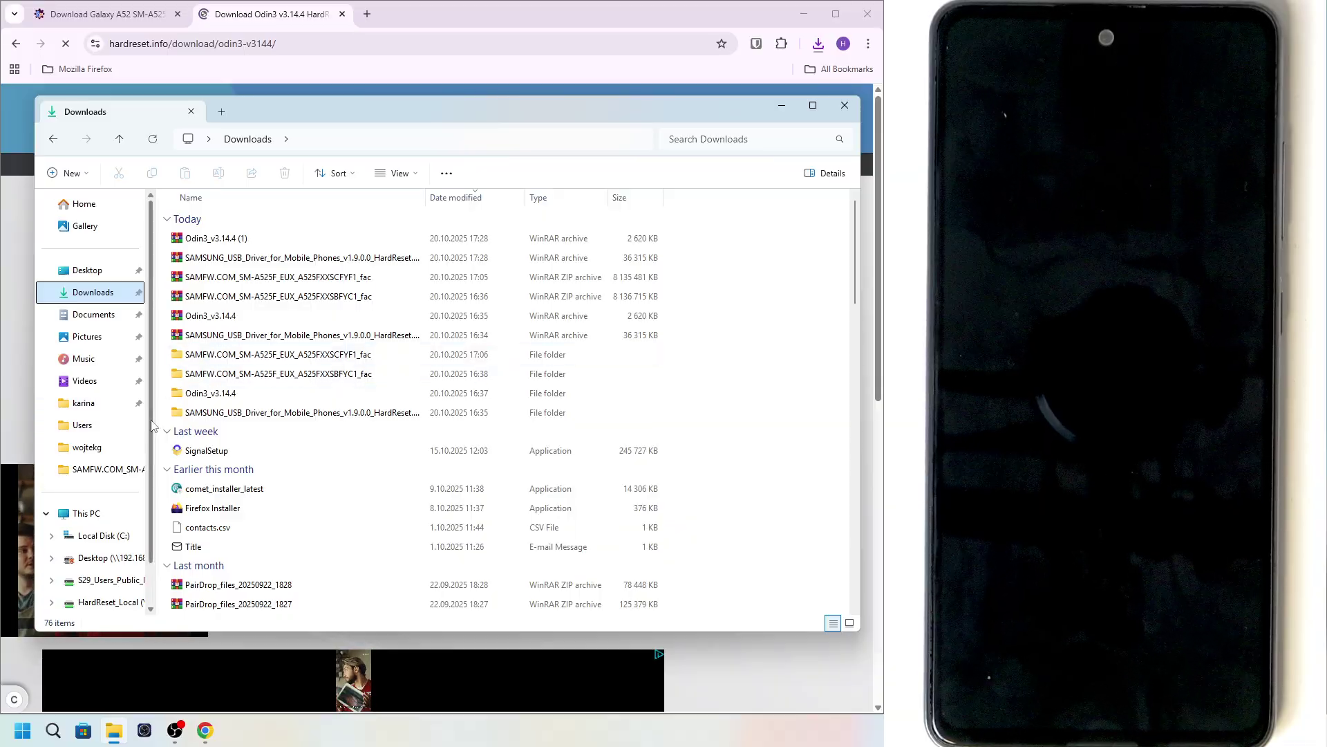
drag(747, 413, 596, 361)
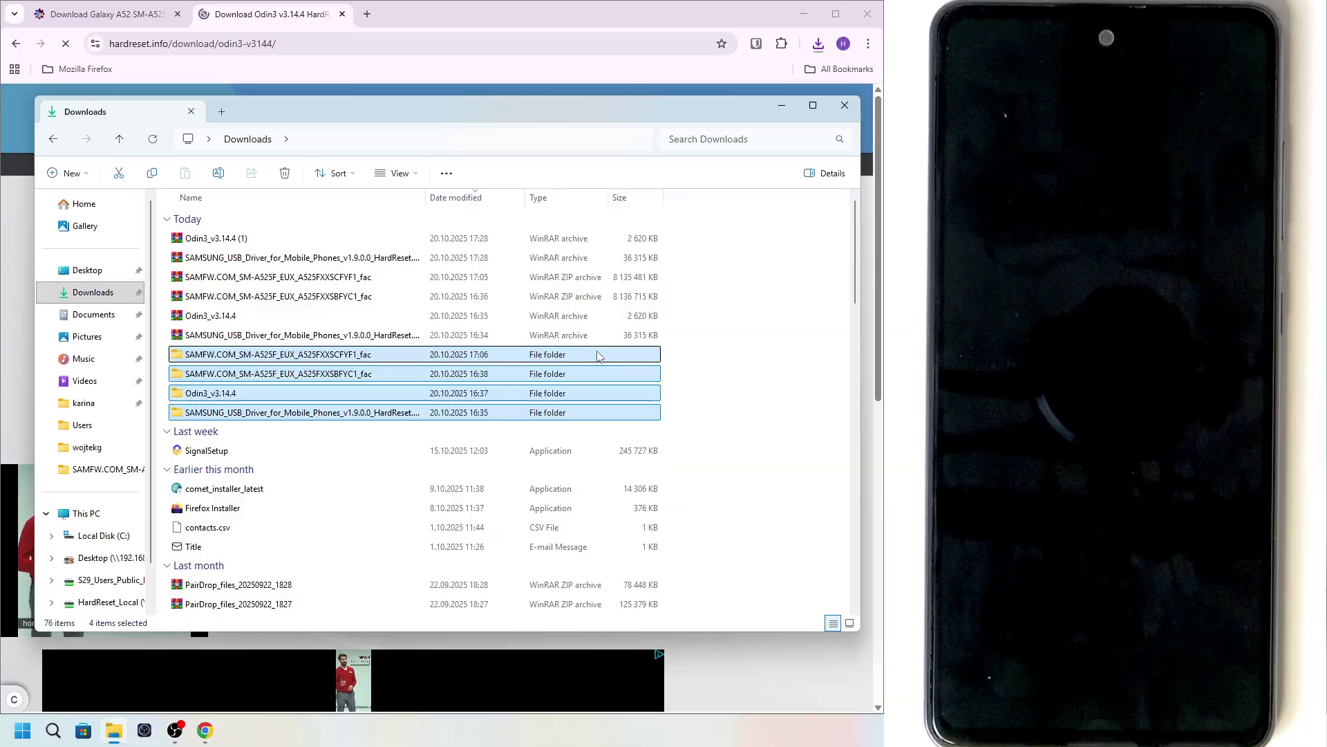
drag(706, 415, 579, 299)
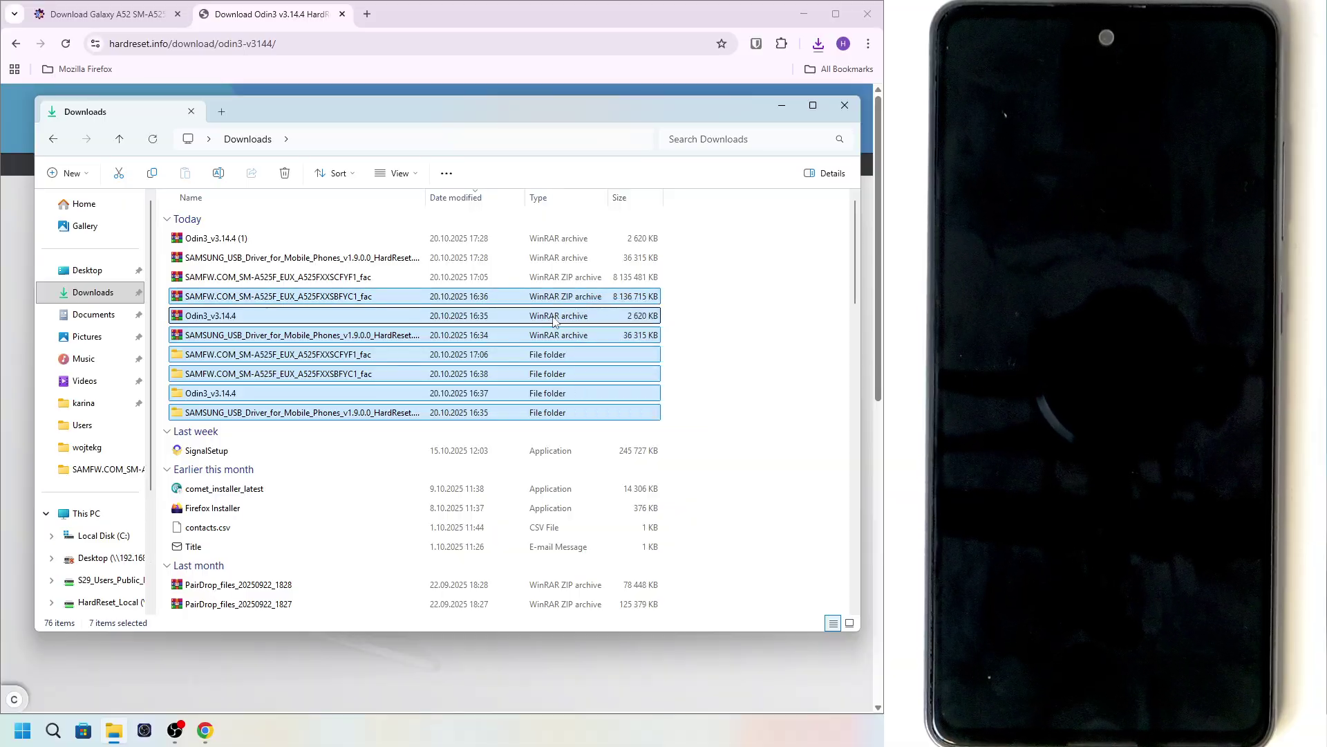
key(shift+Delete)
click(358, 247)
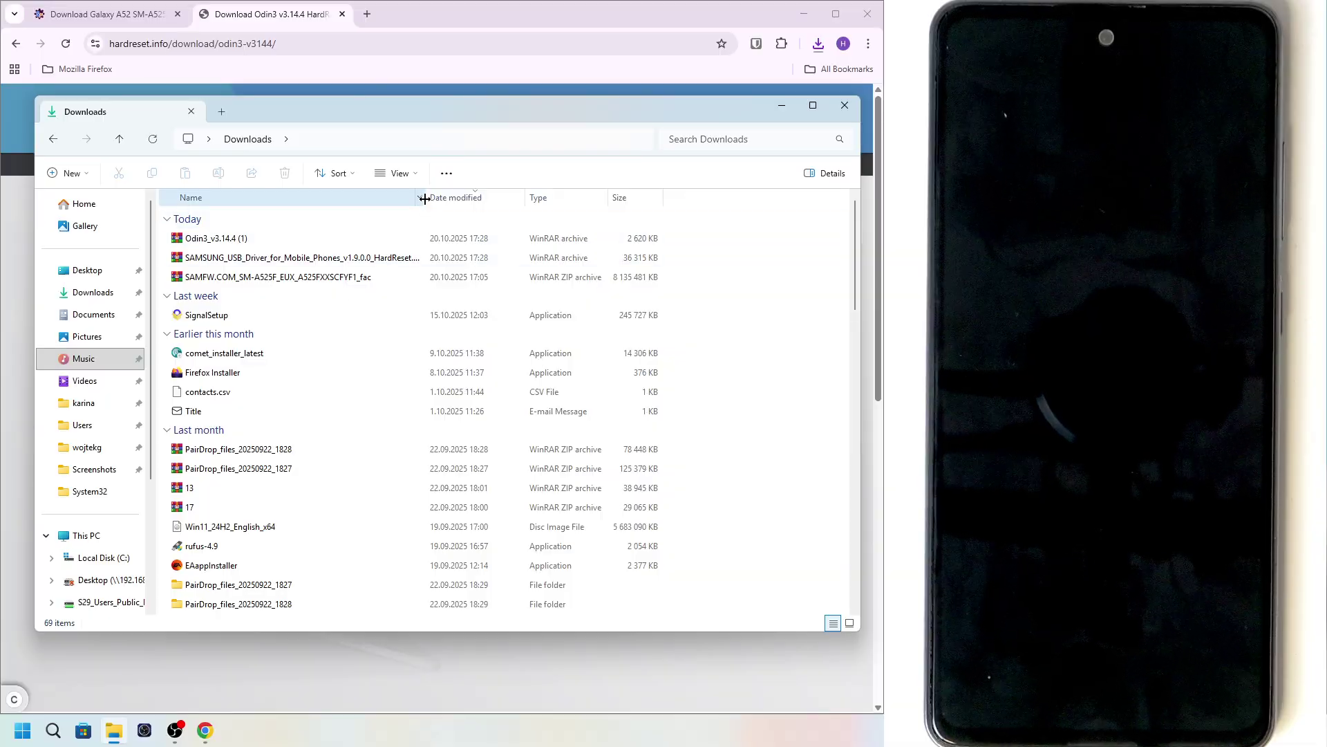
drag(424, 199, 468, 199)
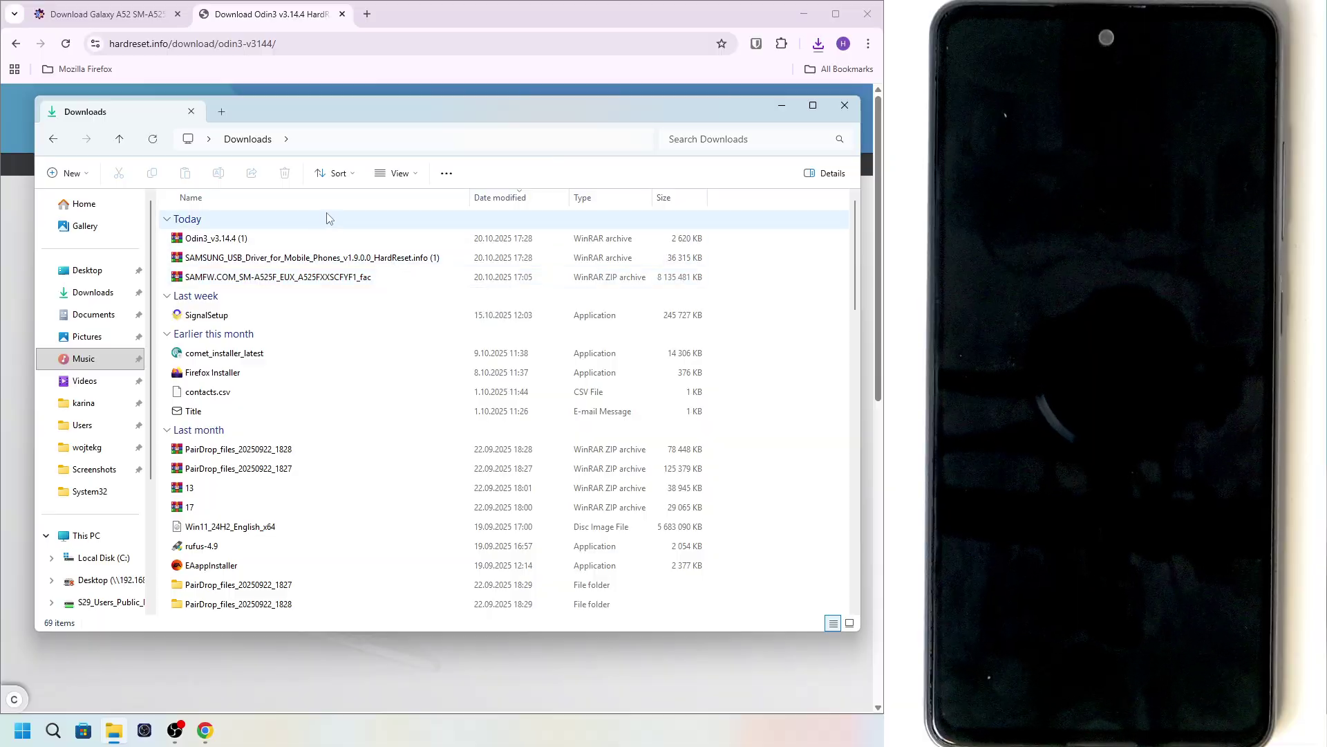
Step: Load win-rar.com in a new Chrome tab, then bring the Downloads folder back up
click(368, 14)
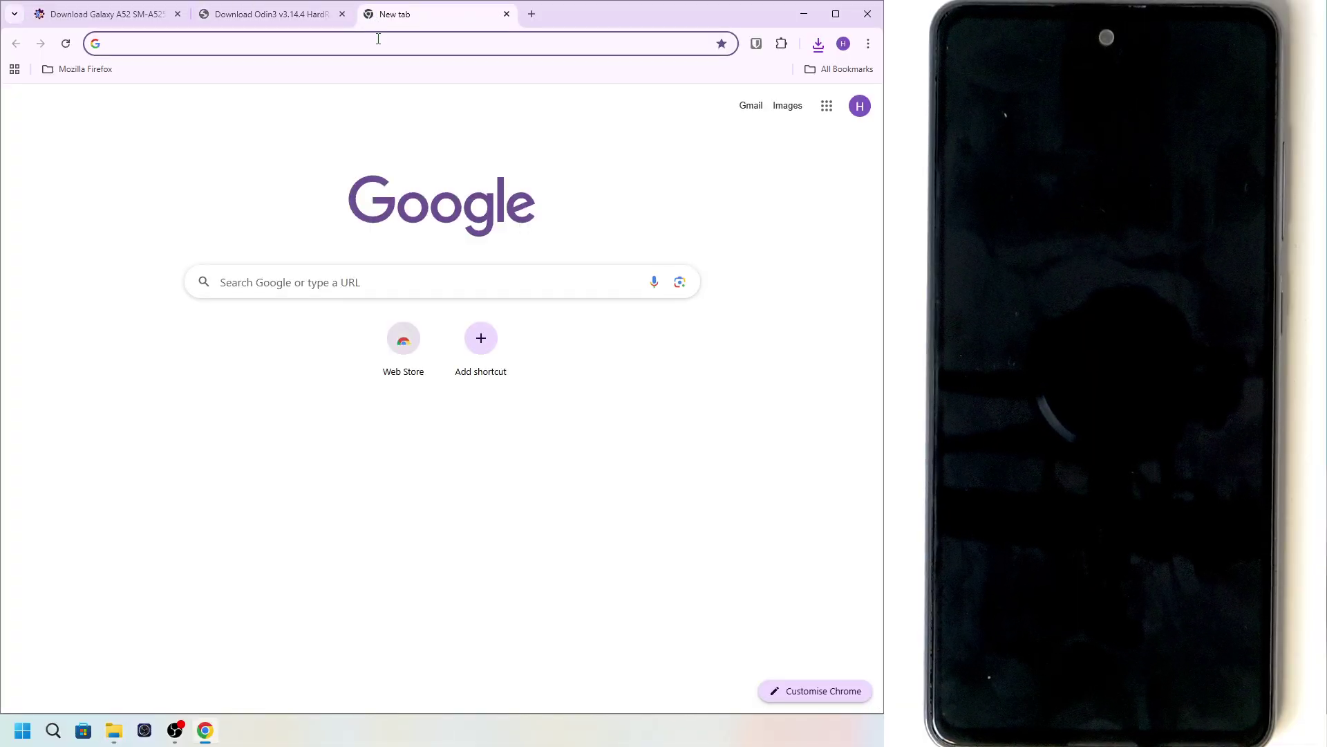
text(win-)
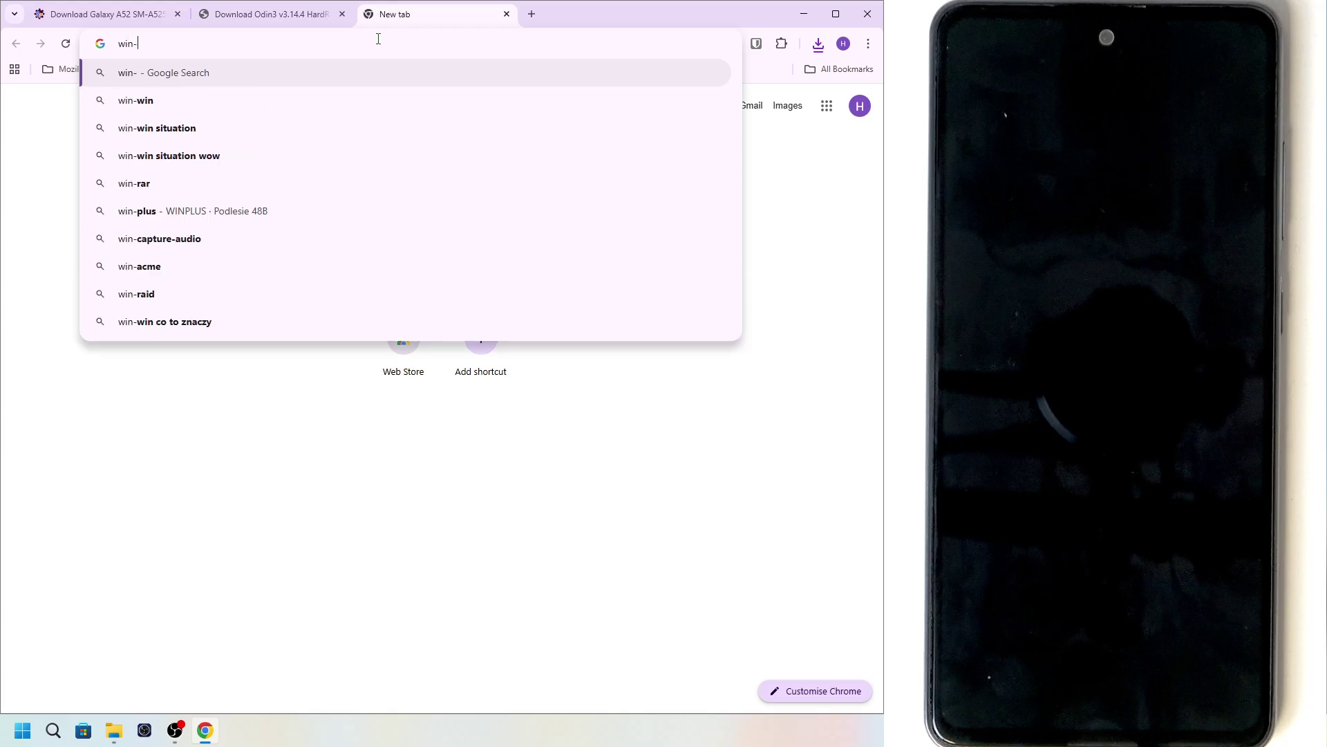
text(rar.com)
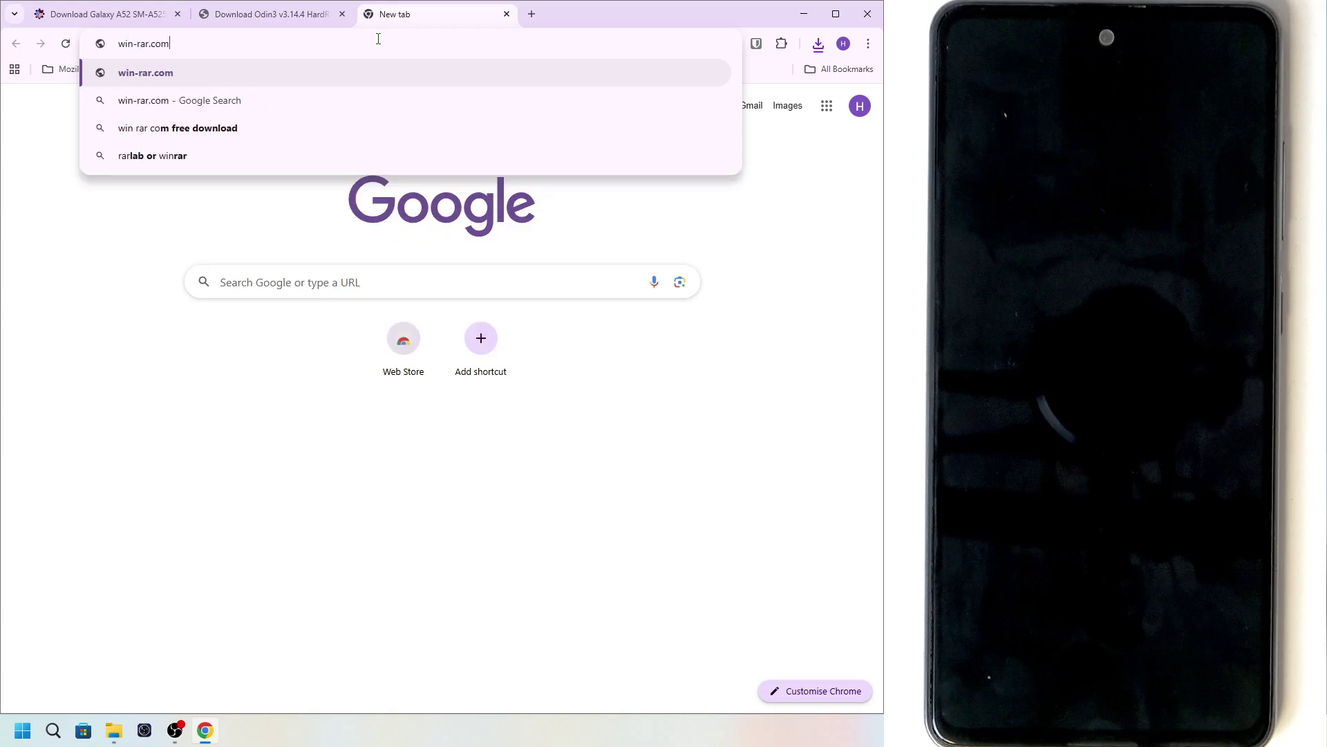
key(Return)
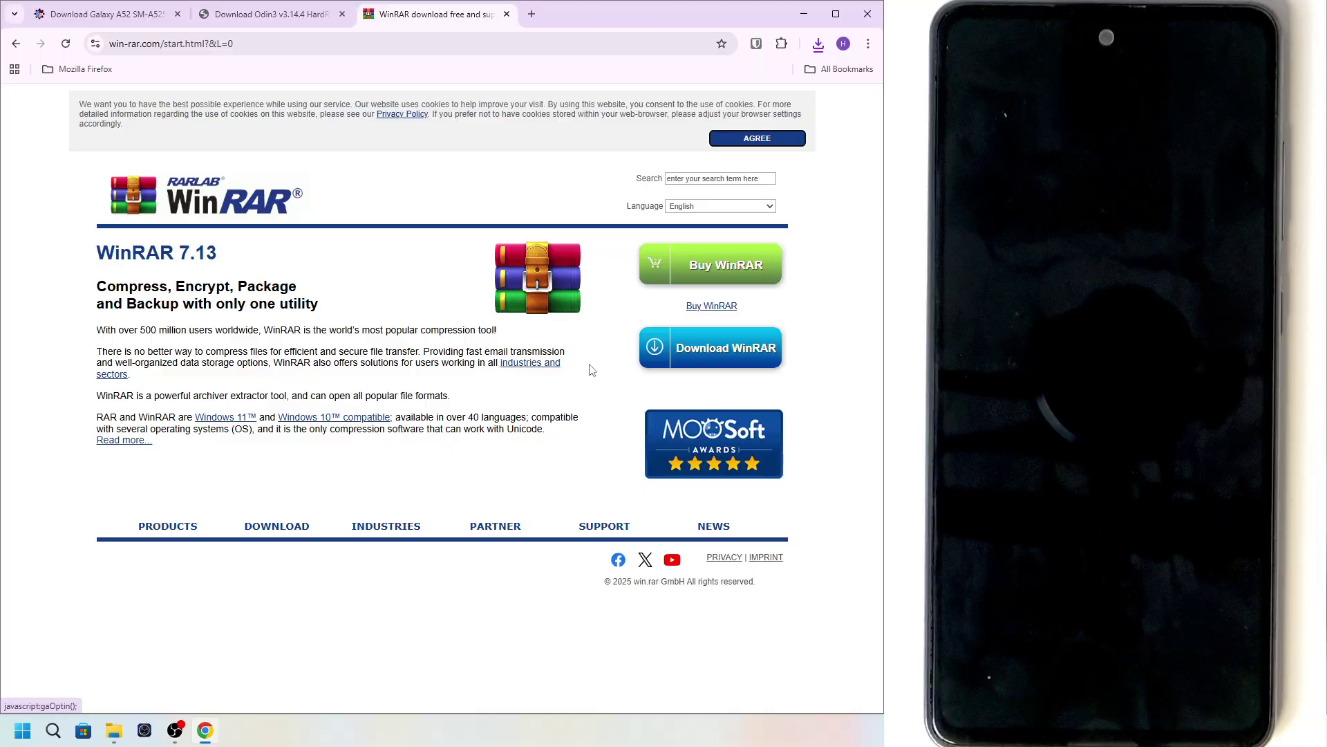
click(114, 730)
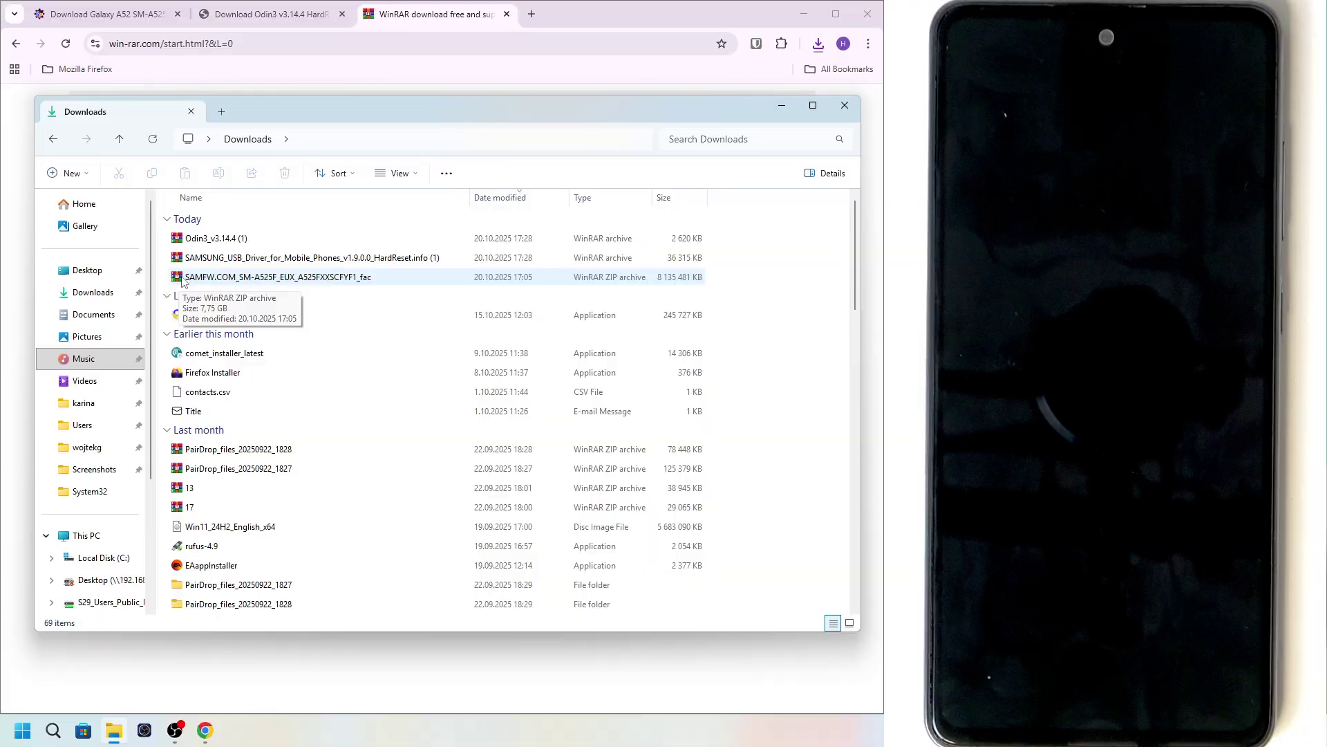
Step: Extract the A525FXXSCFYF1 firmware and Samsung USB driver archives with WinRAR into their own folders
right_click(248, 278)
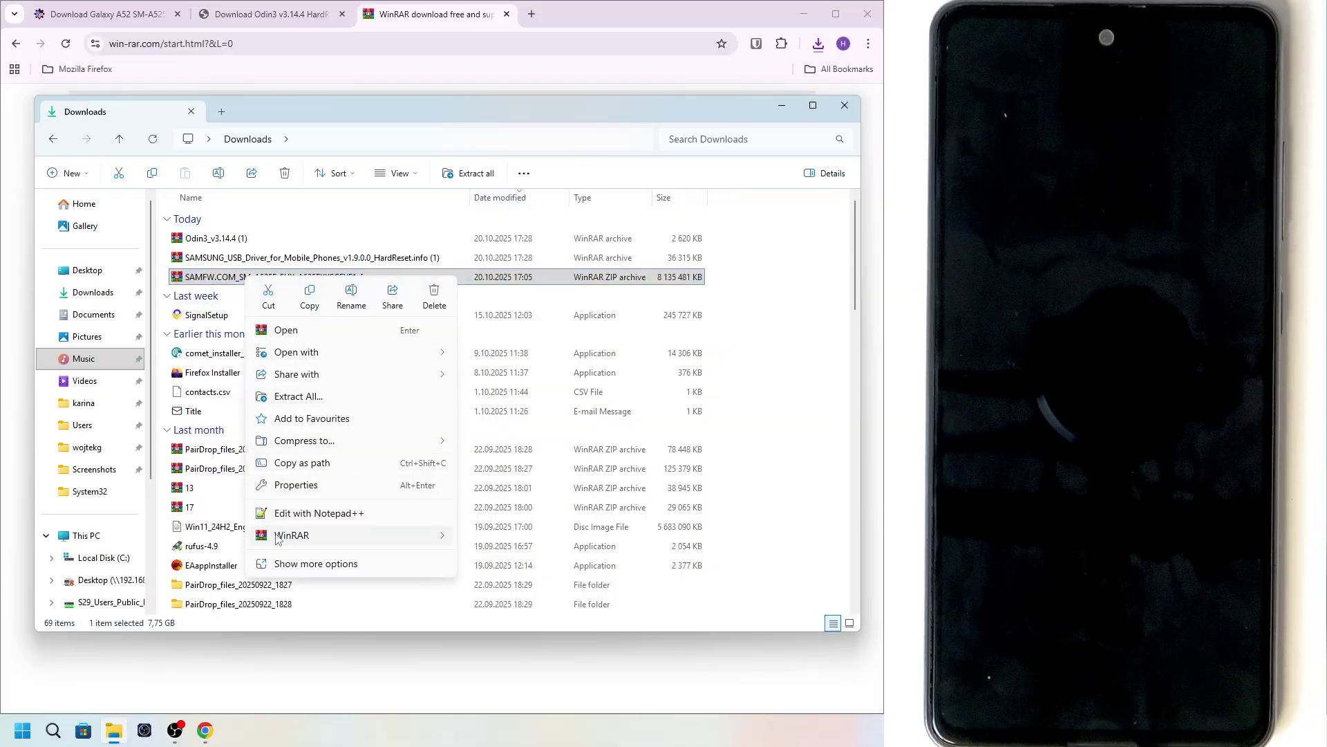
mouse_move(325, 544)
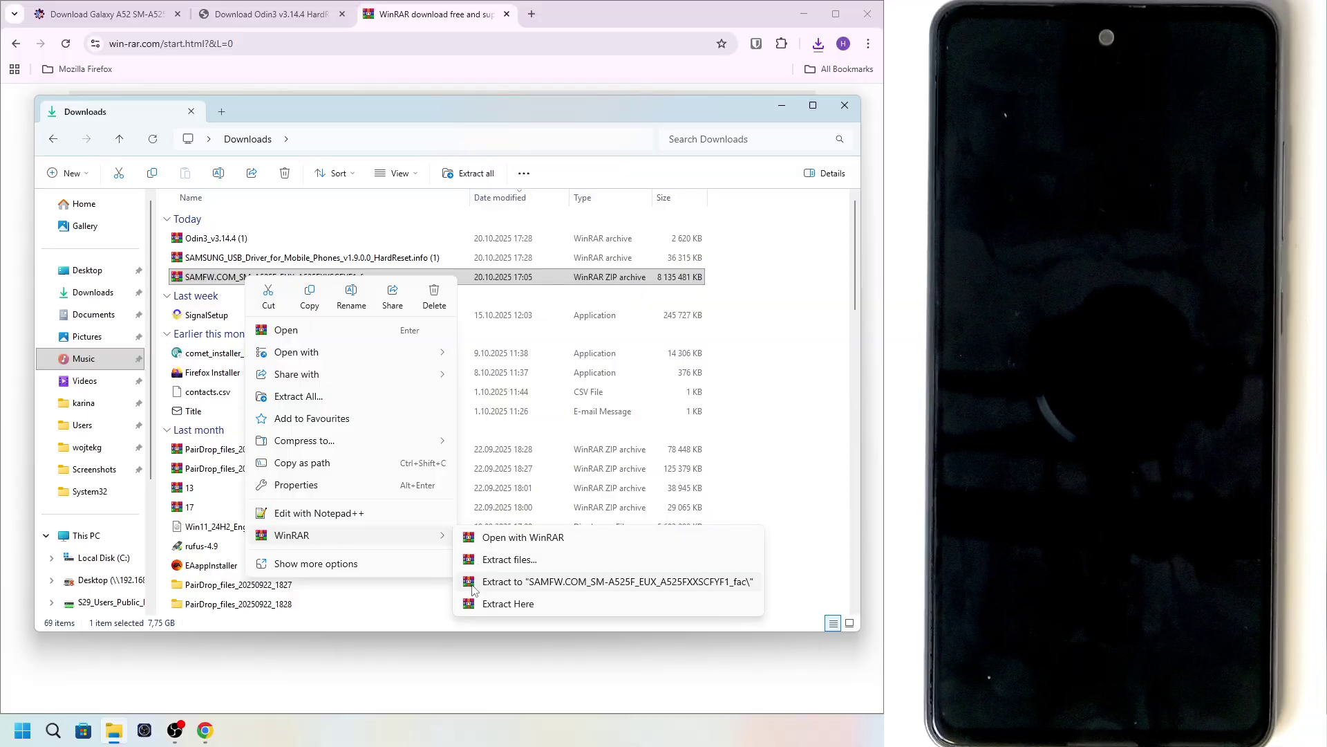
click(606, 583)
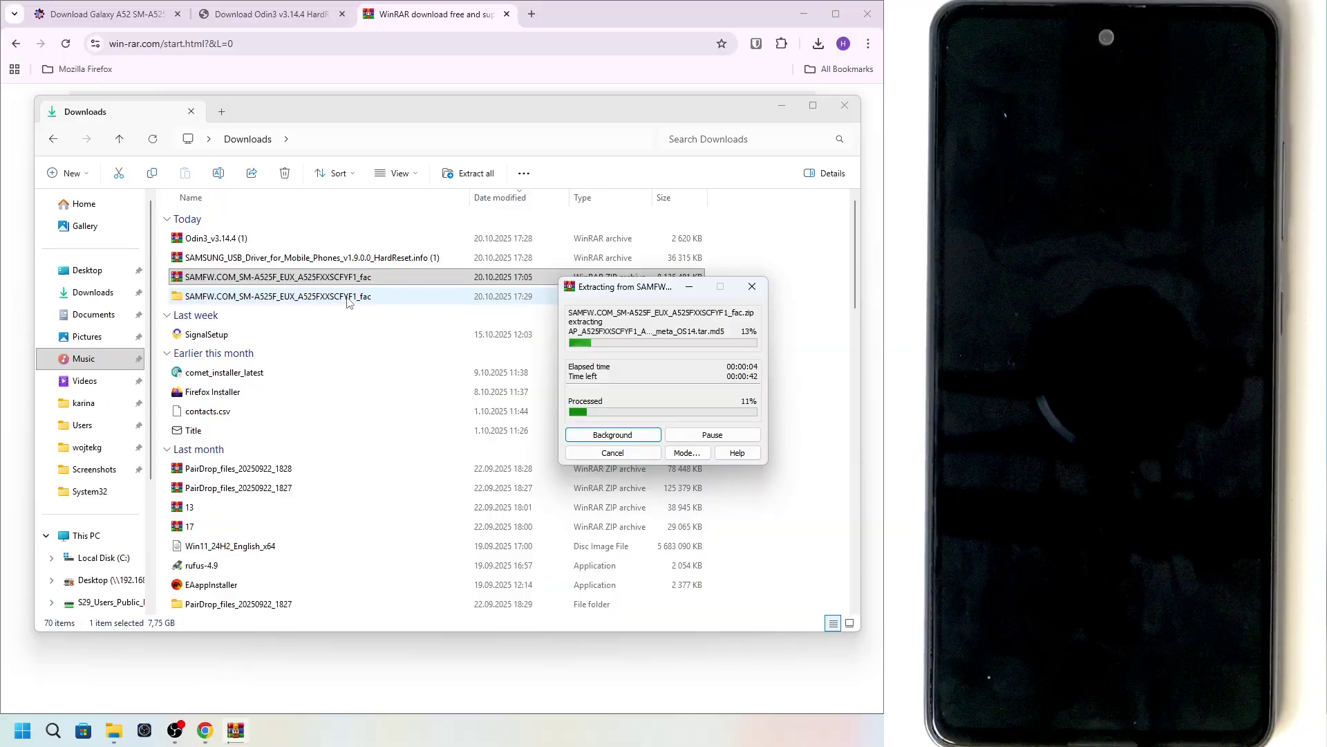
right_click(243, 259)
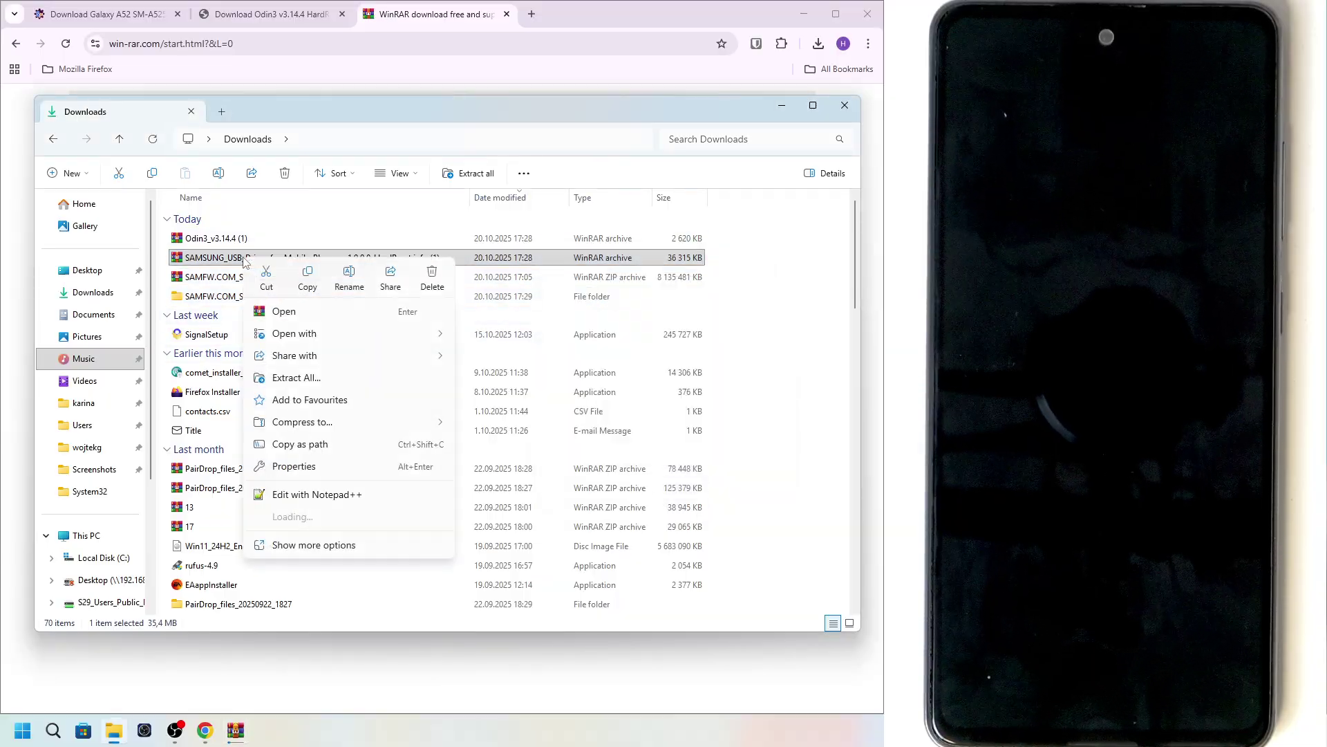
mouse_move(330, 517)
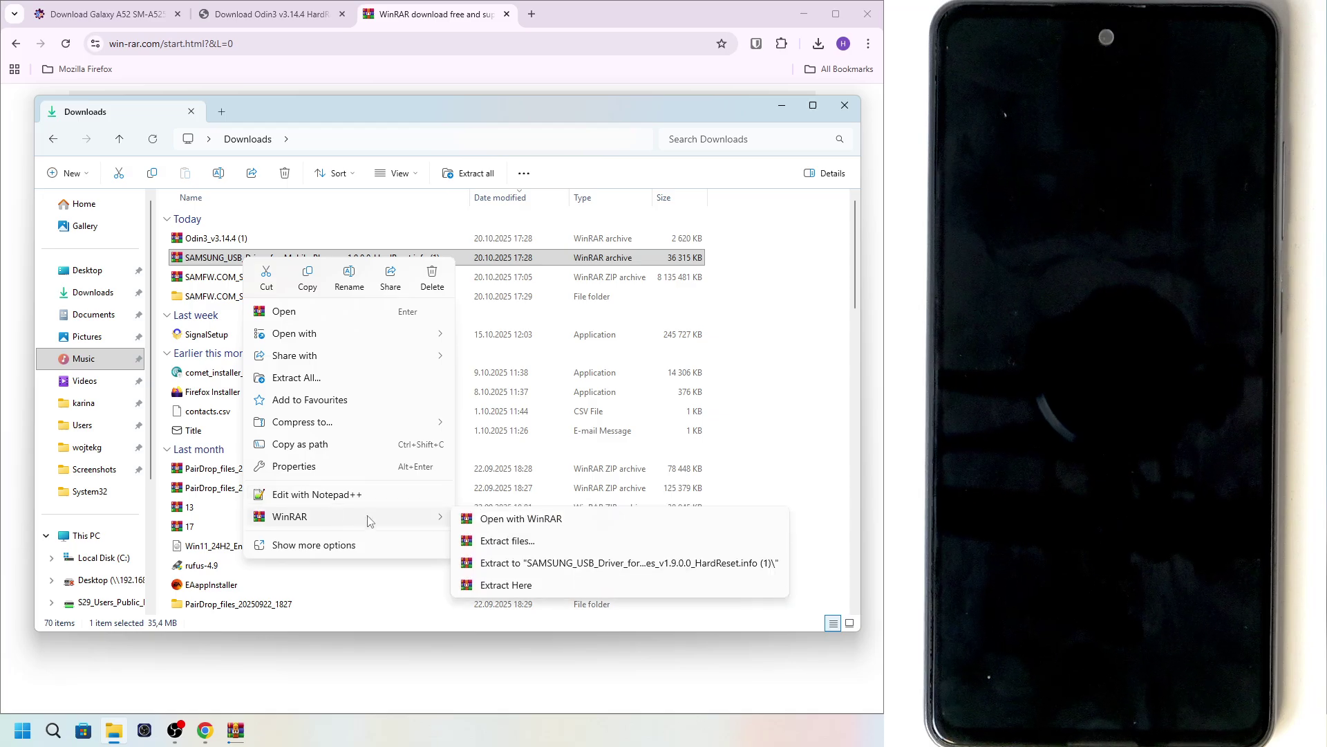
click(551, 564)
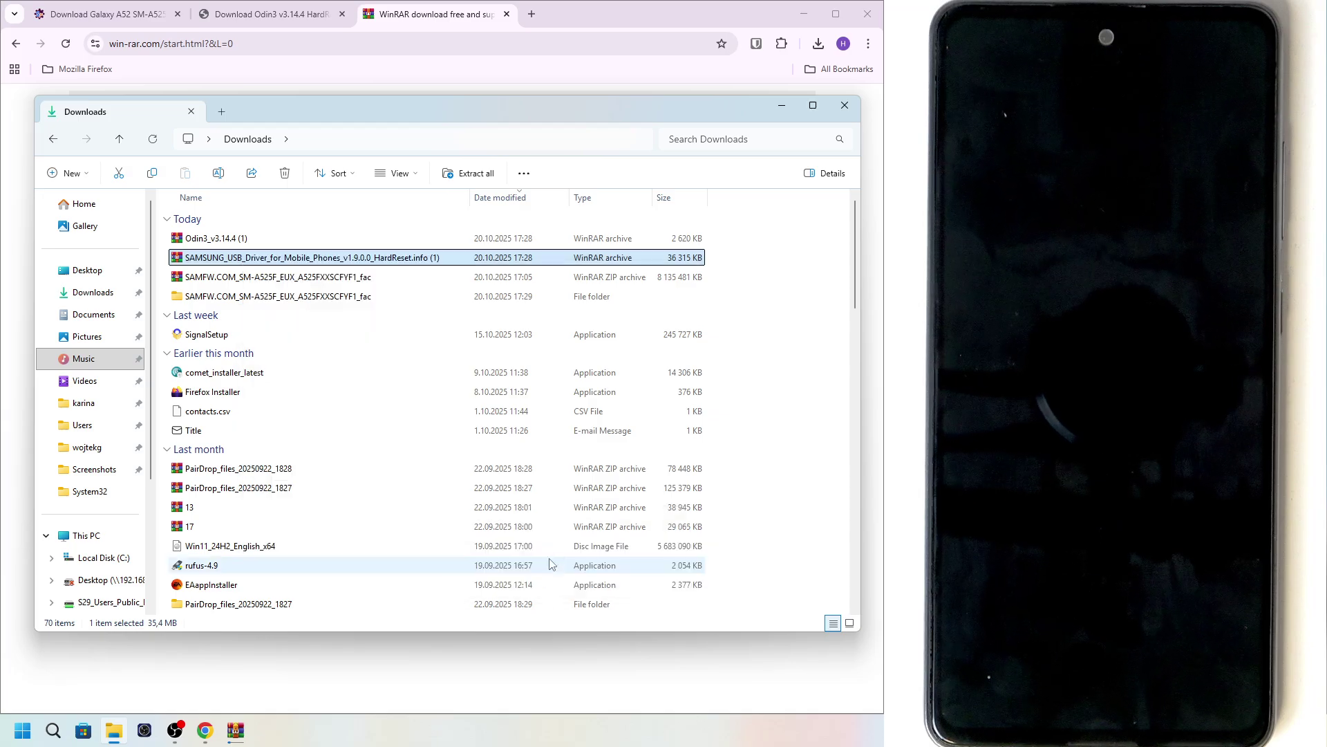
Step: Extract the Odin3 archive into its own folder and move the firmware extraction progress window aside
click(213, 242)
right_click(213, 242)
mouse_move(298, 495)
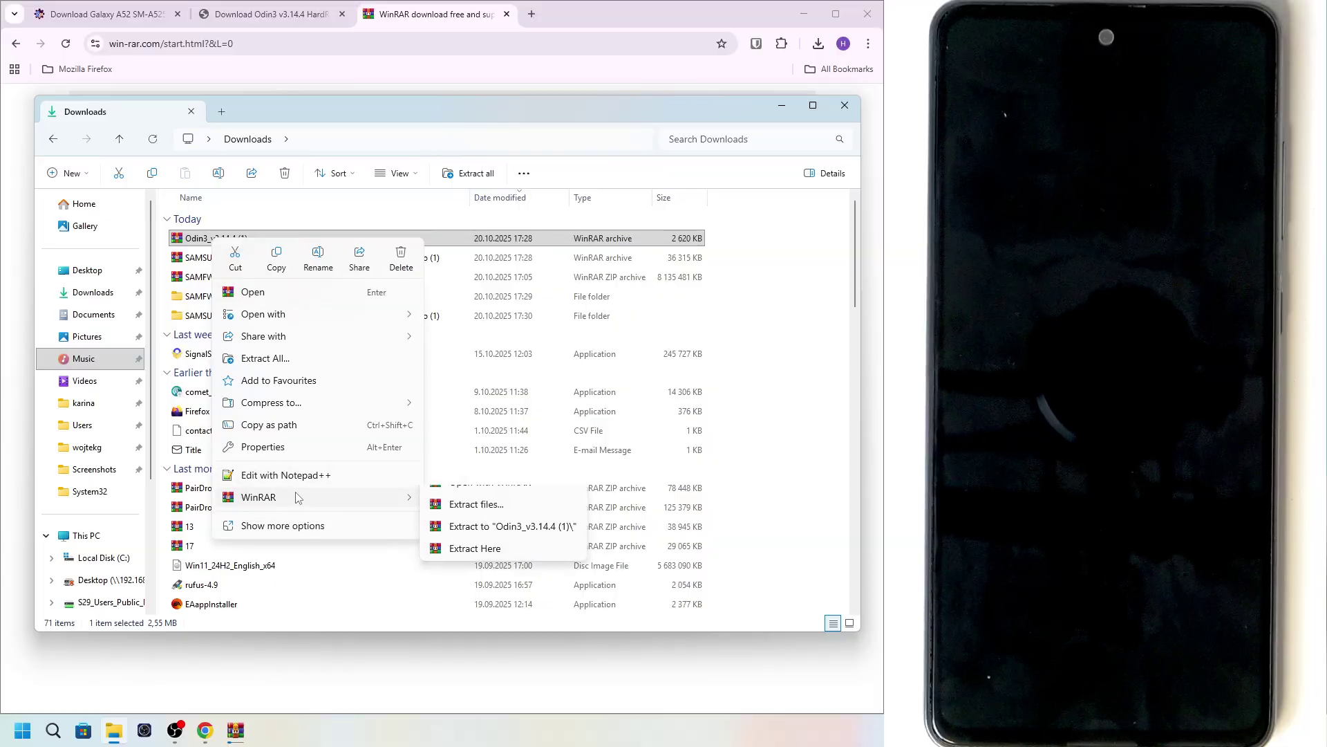
click(481, 546)
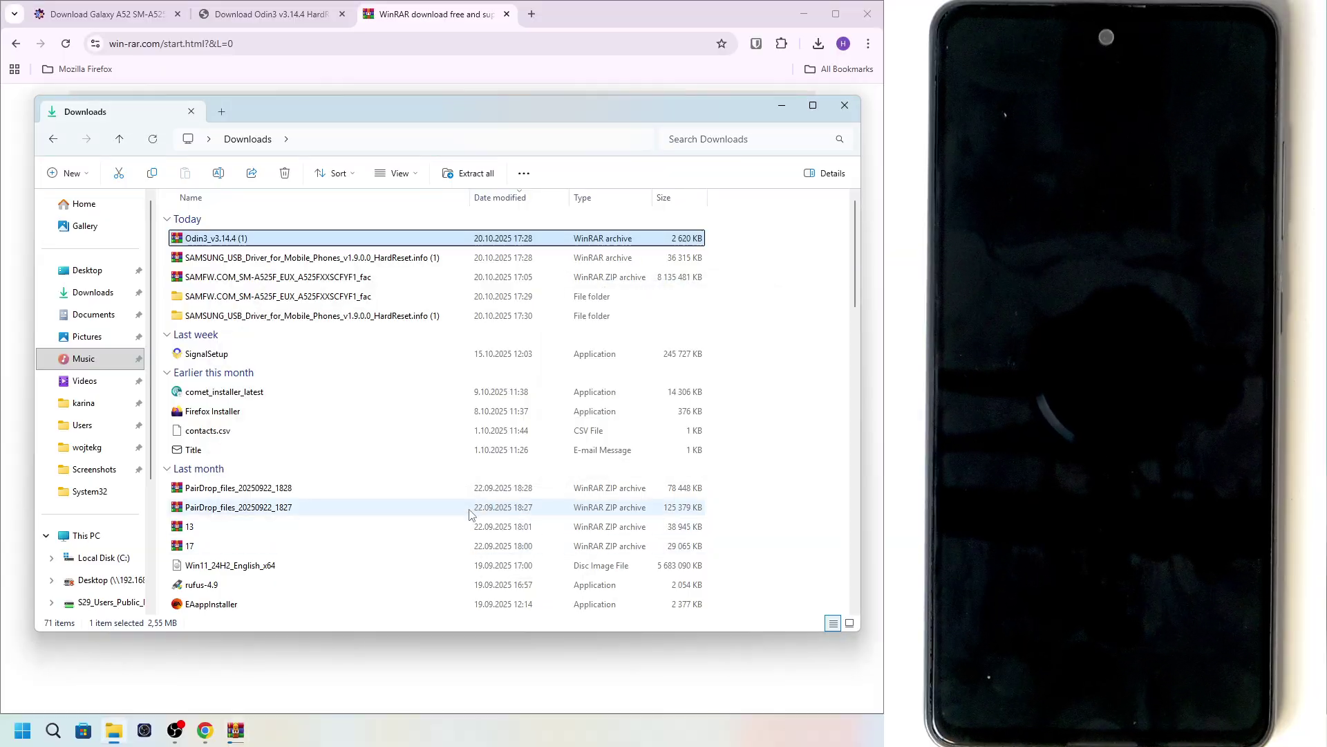
mouse_move(236, 739)
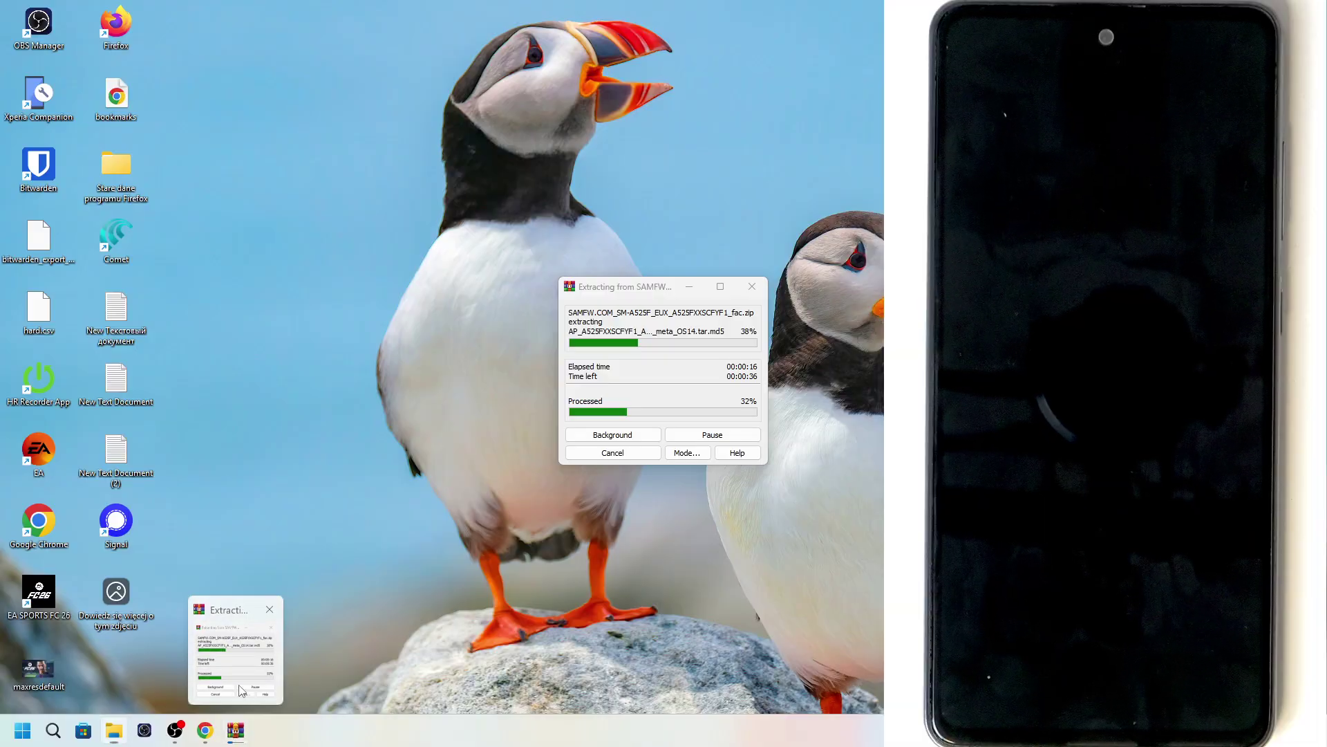
click(235, 694)
drag(625, 289, 570, 520)
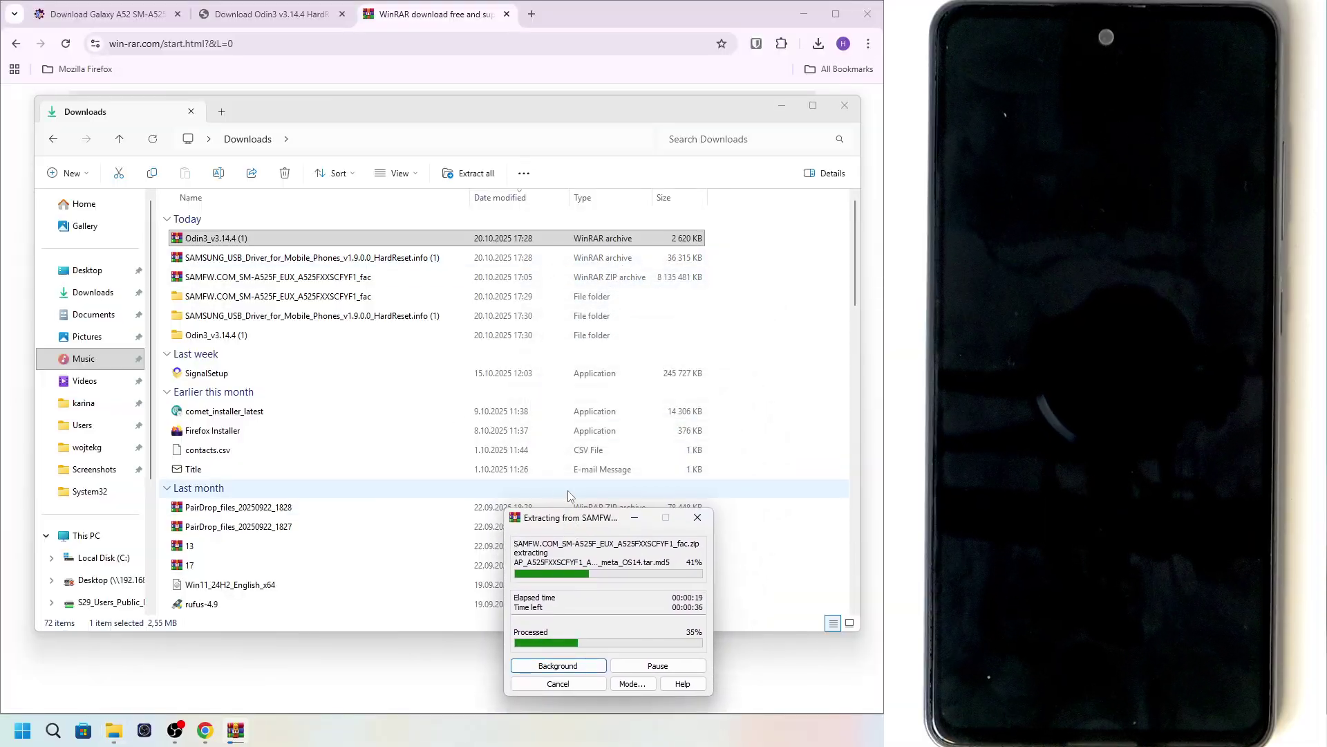
Step: Launch the Samsung USB driver installer from its folder, continuing over the existing driver
double_click(305, 317)
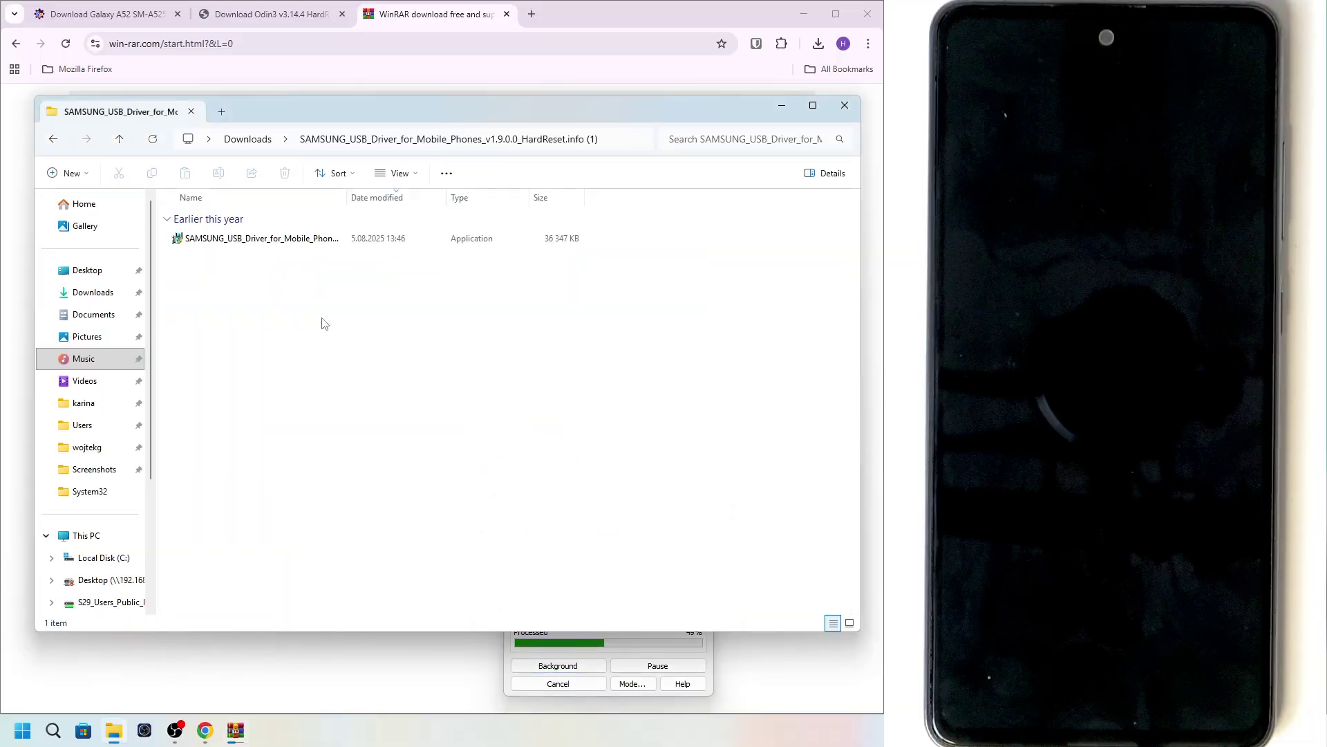
double_click(276, 239)
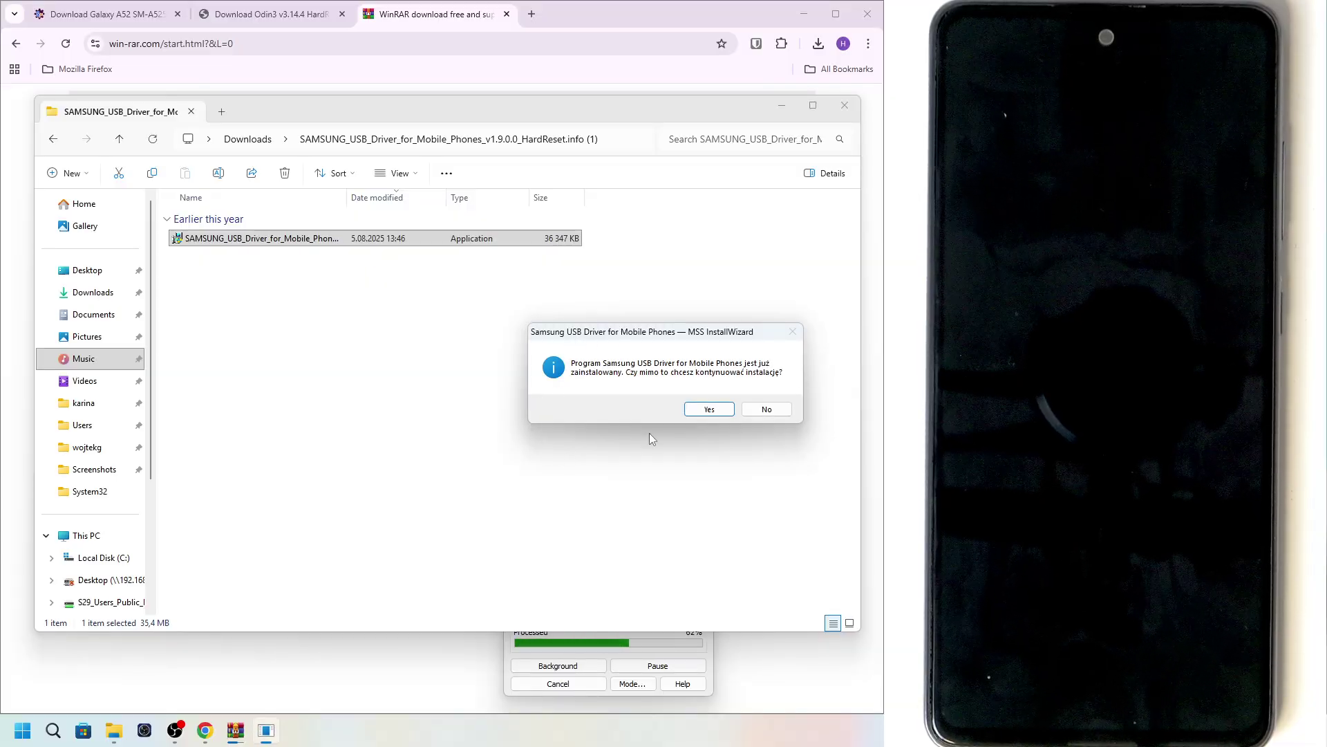
click(709, 409)
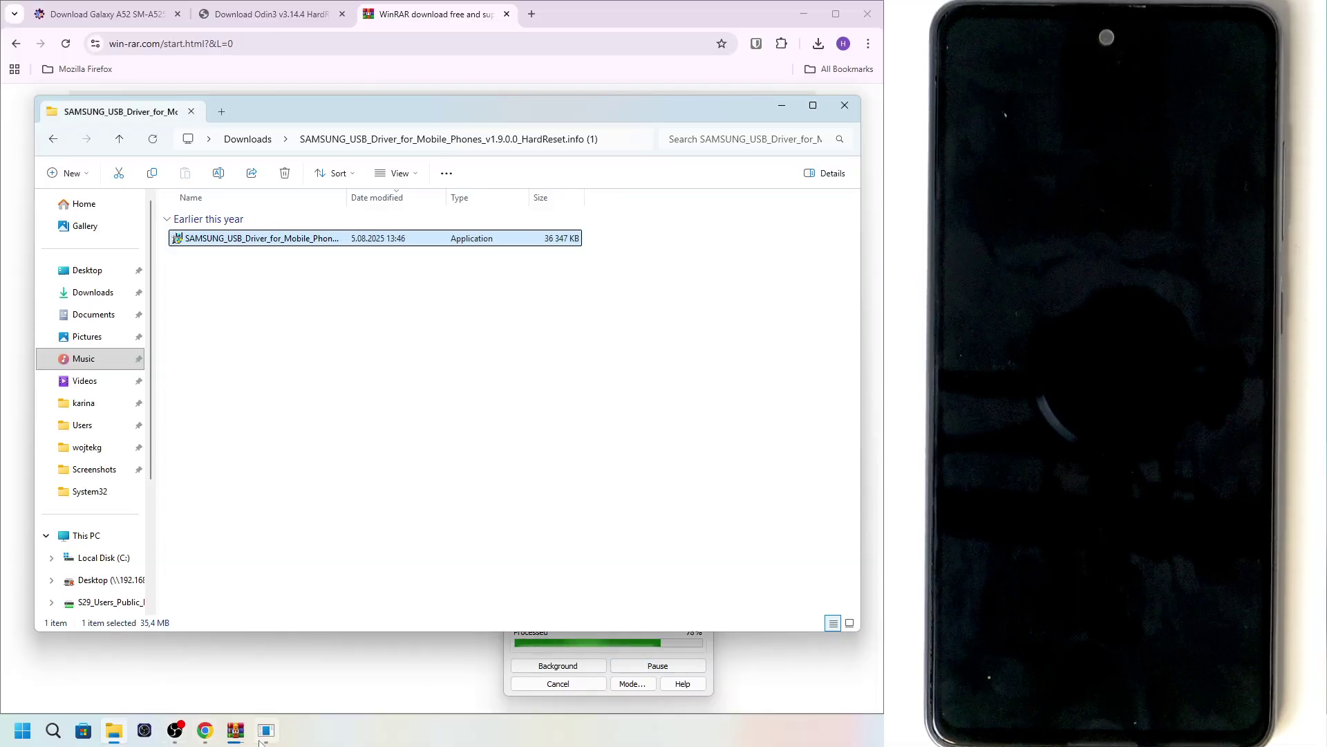
drag(652, 239, 482, 256)
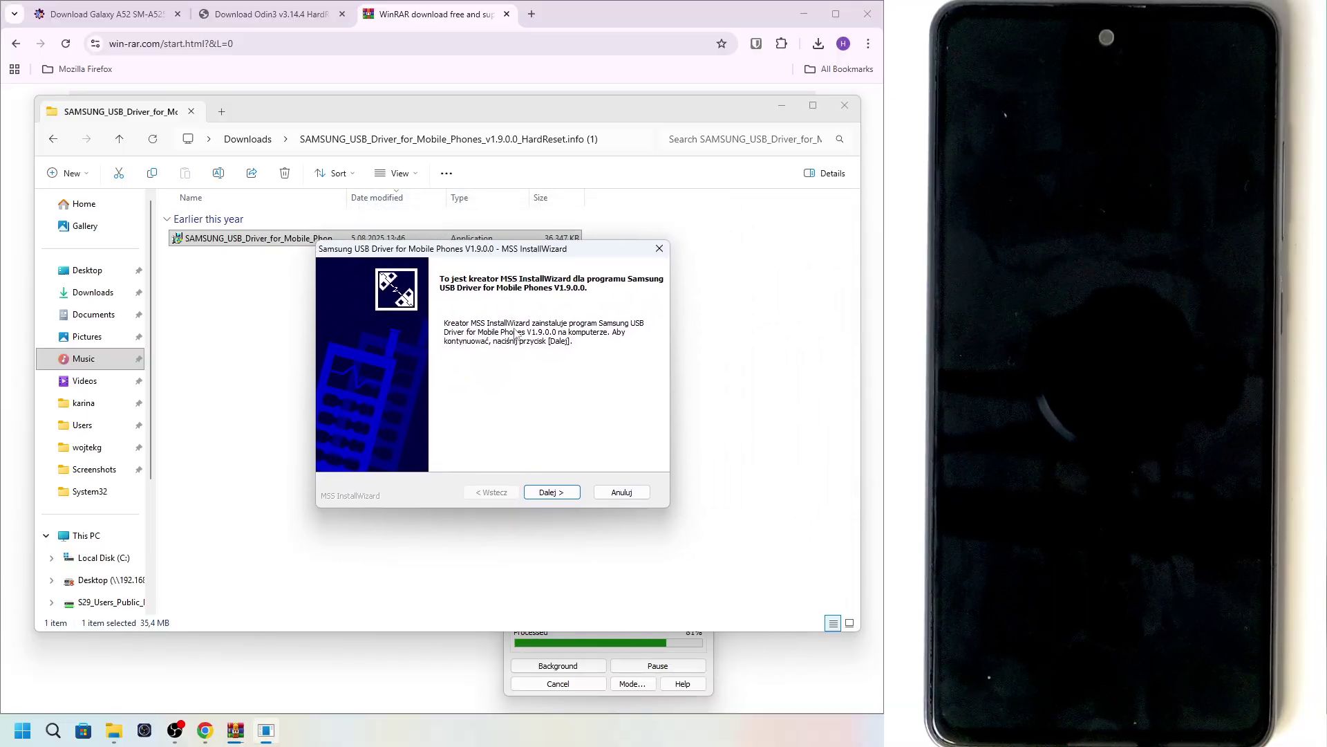
Step: Choose UK English as the installer language and start installing Samsung USB Driver V1.9.0.0
click(551, 492)
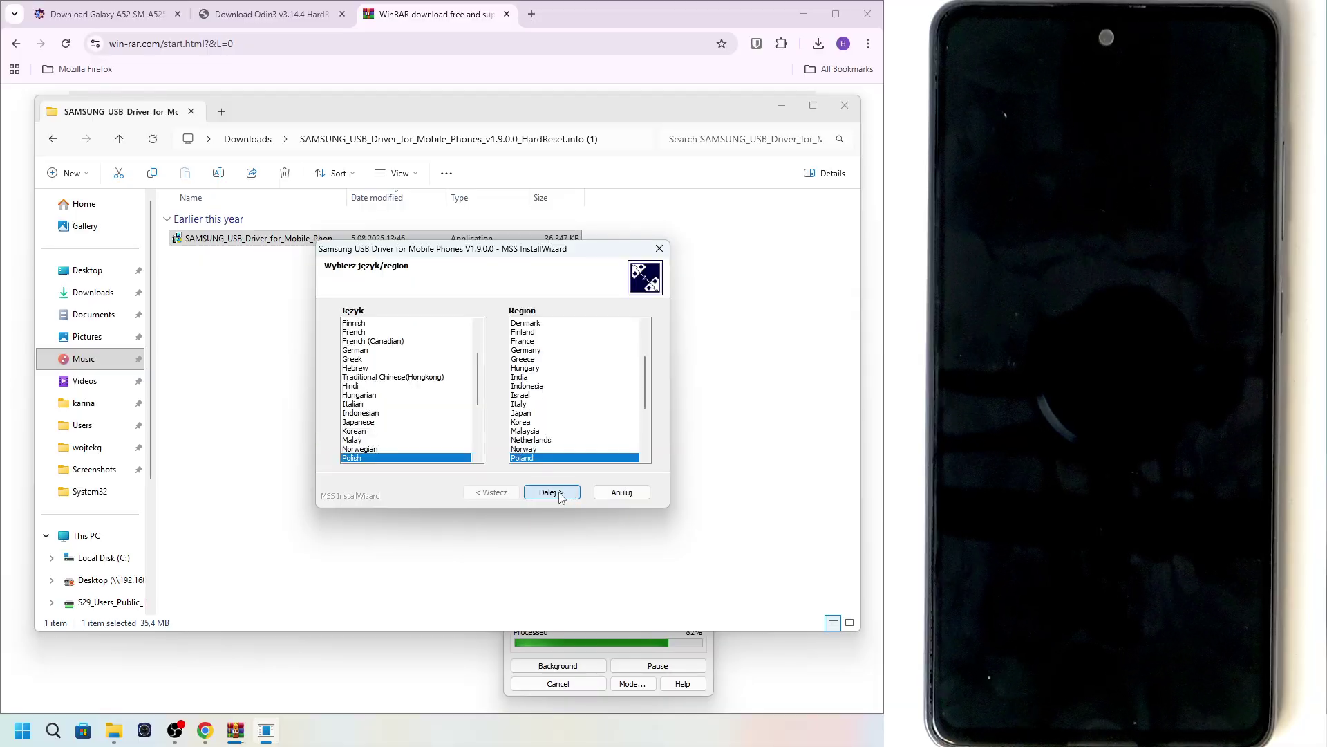
scroll(399, 432, up, 1)
scroll(400, 432, down, 5)
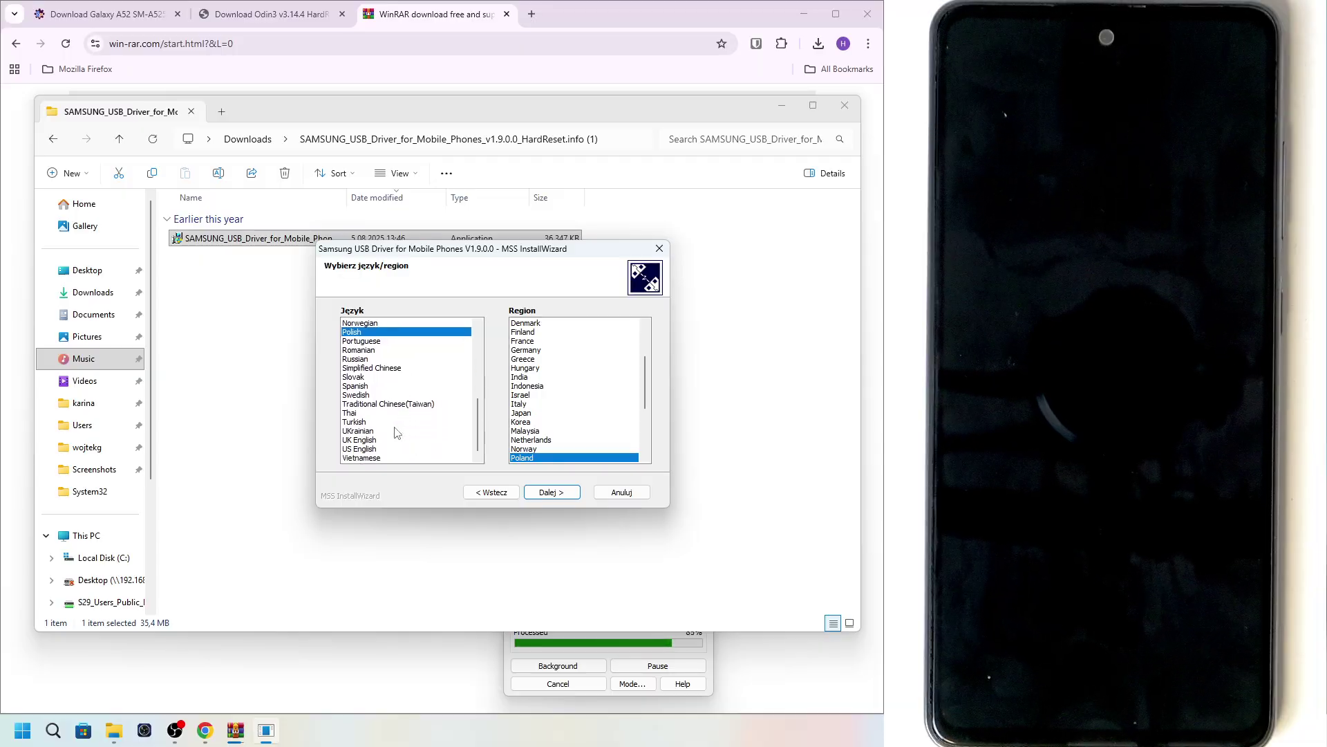
click(395, 440)
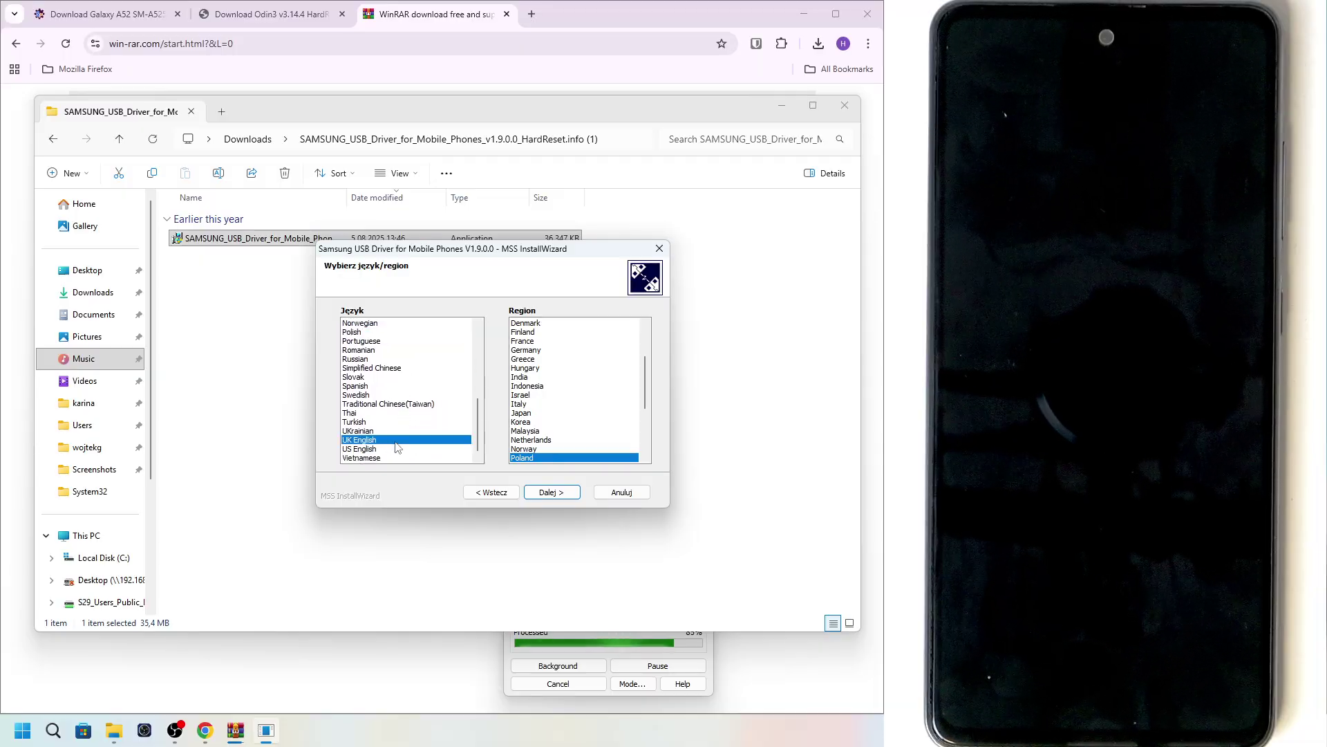
click(551, 494)
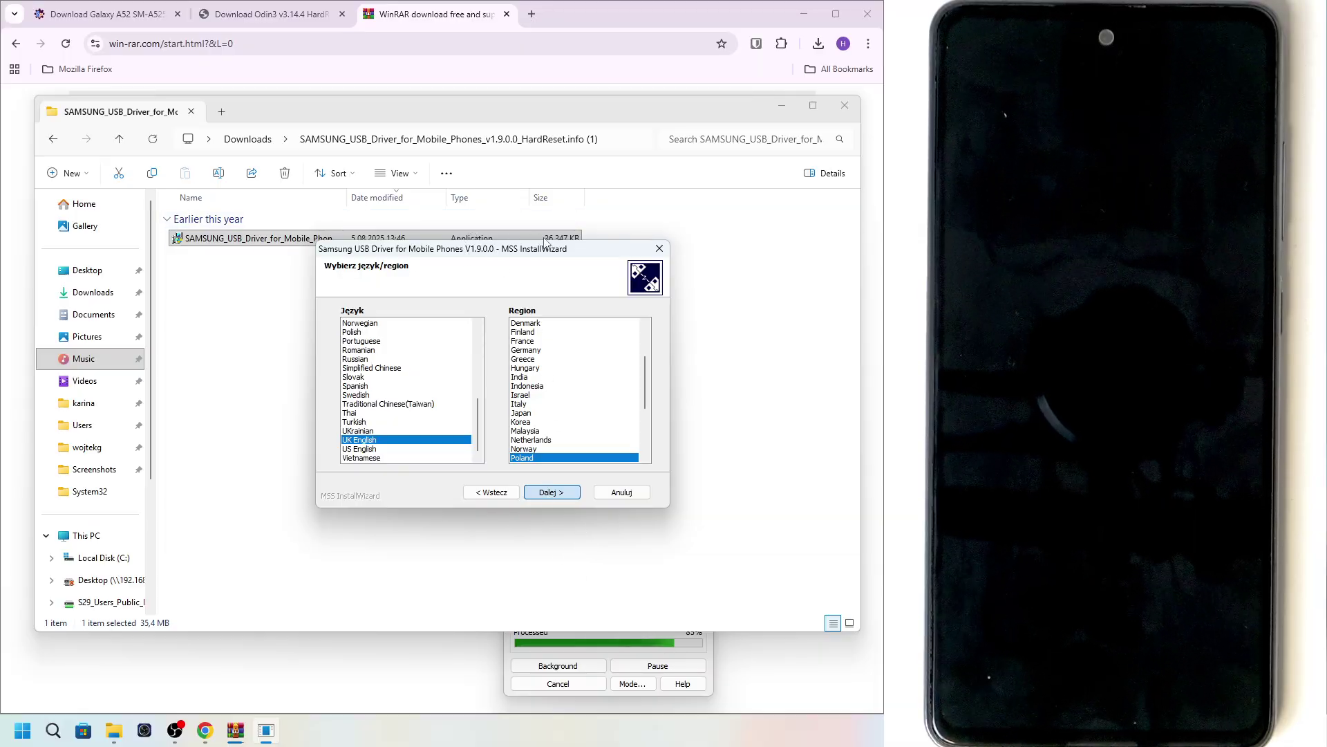
click(547, 493)
click(602, 532)
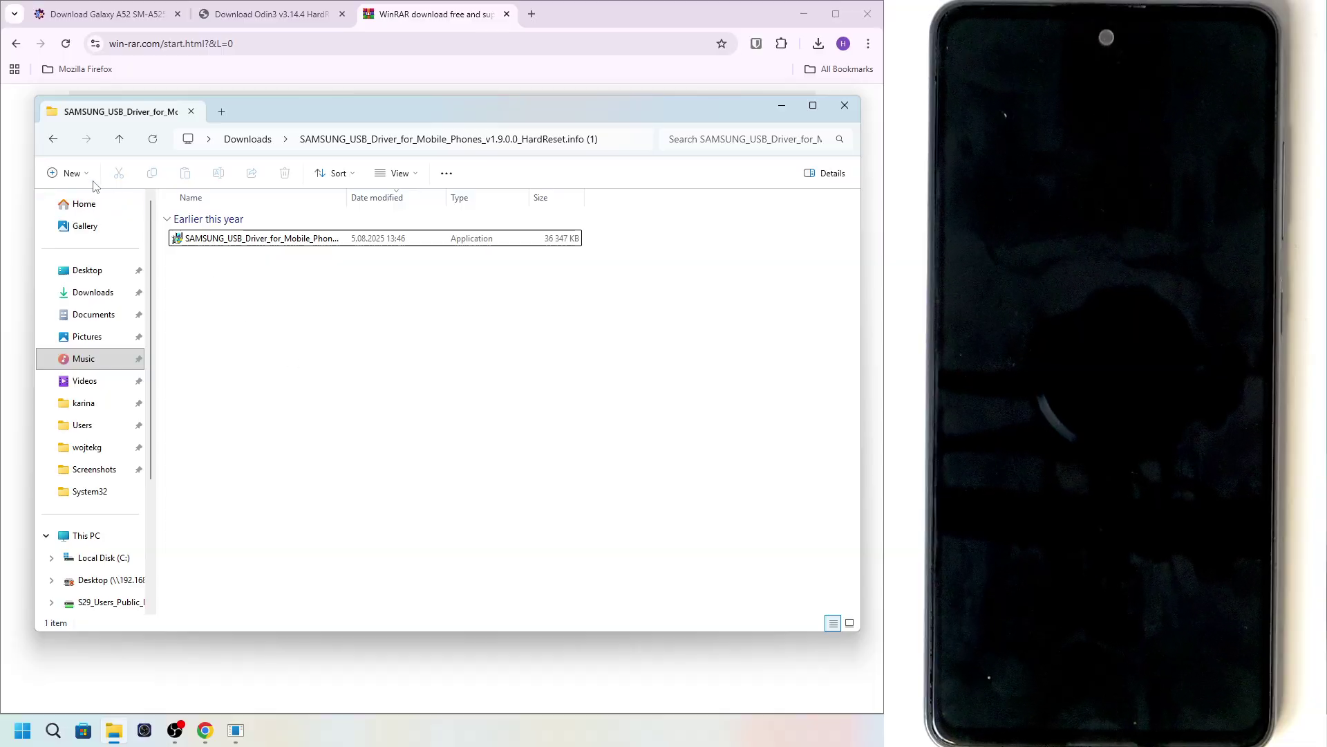
Step: Finish and close the driver installer once installation completes, leaving Downloads showing
click(55, 144)
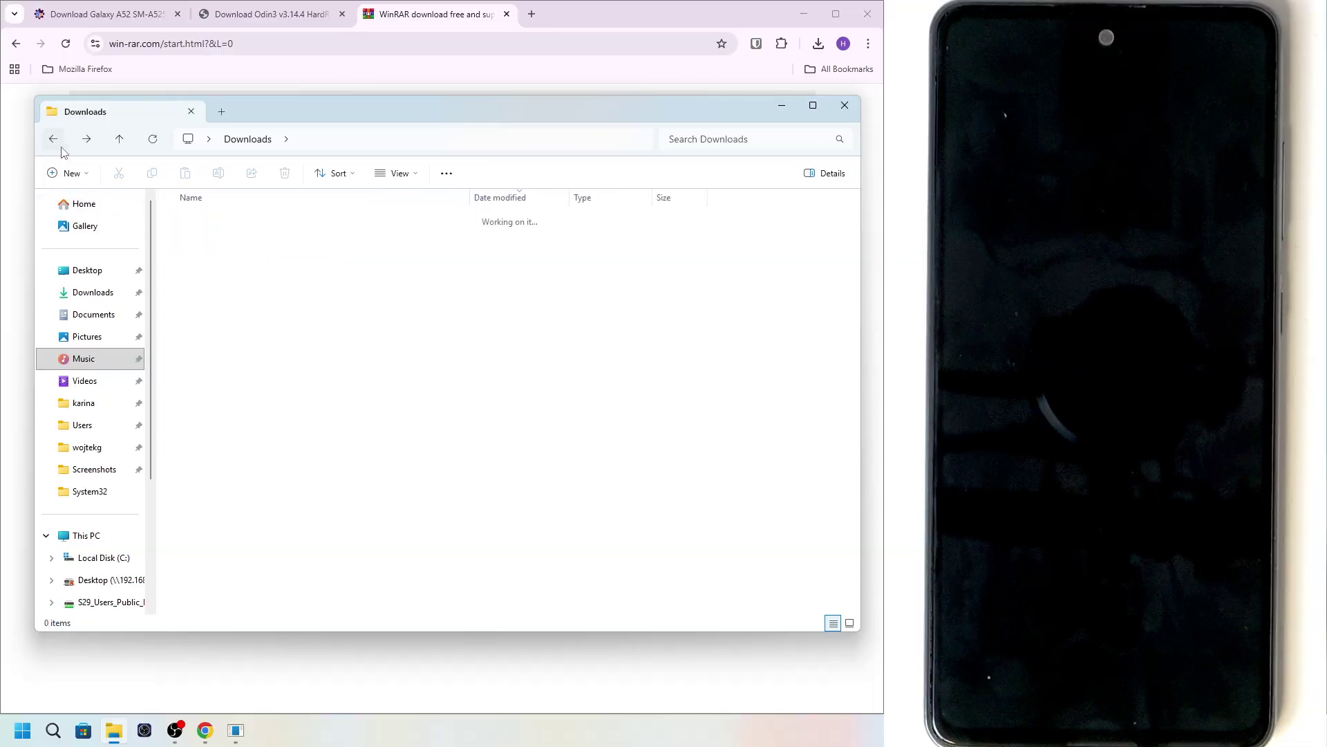
click(237, 730)
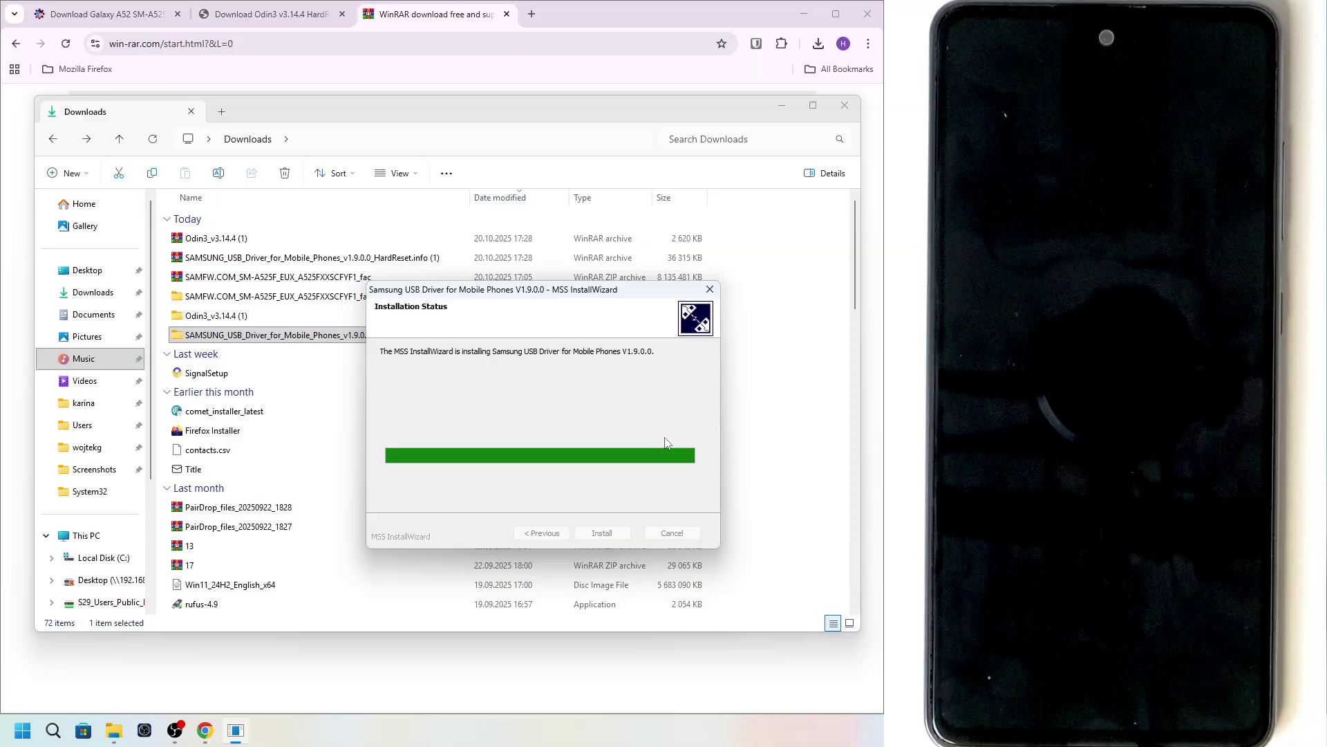
click(609, 533)
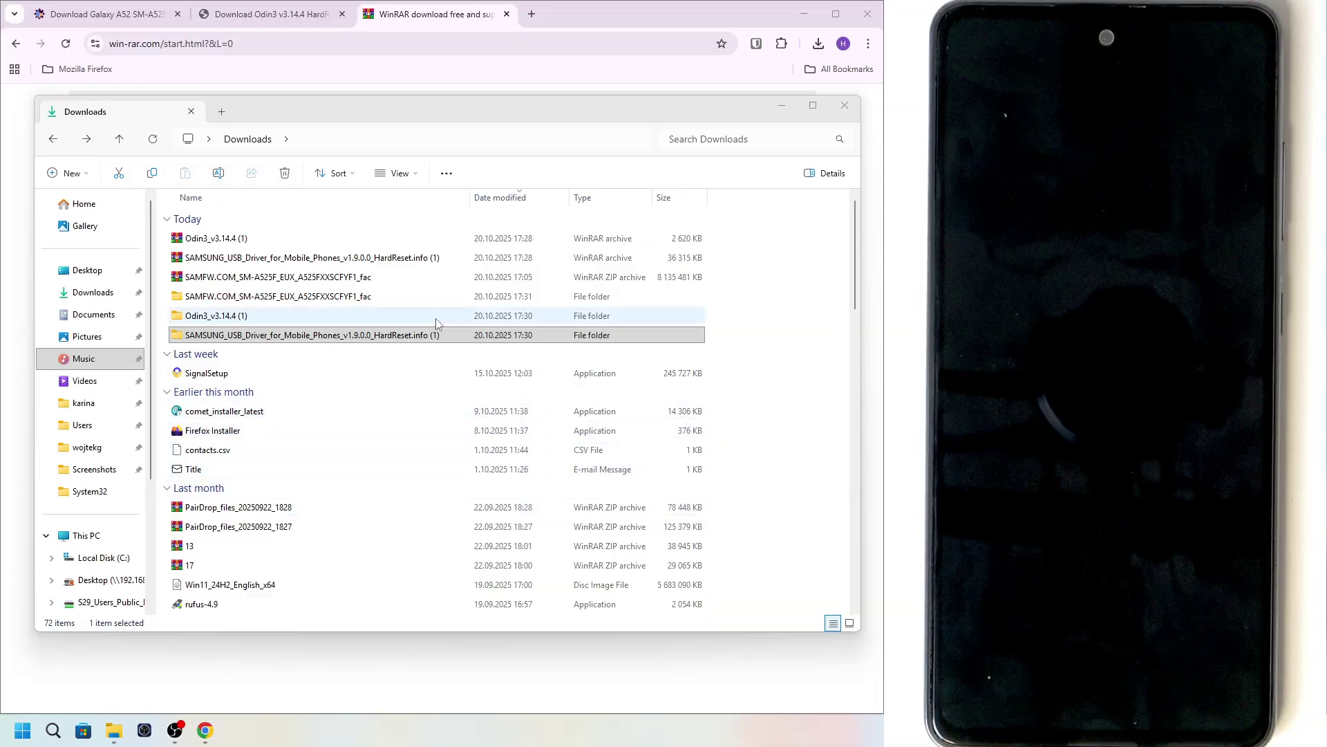
Step: Open the Odin3_v3.14.4 folders, run Odin3_v3.14.4.exe and accept the account-removal warning
double_click(265, 319)
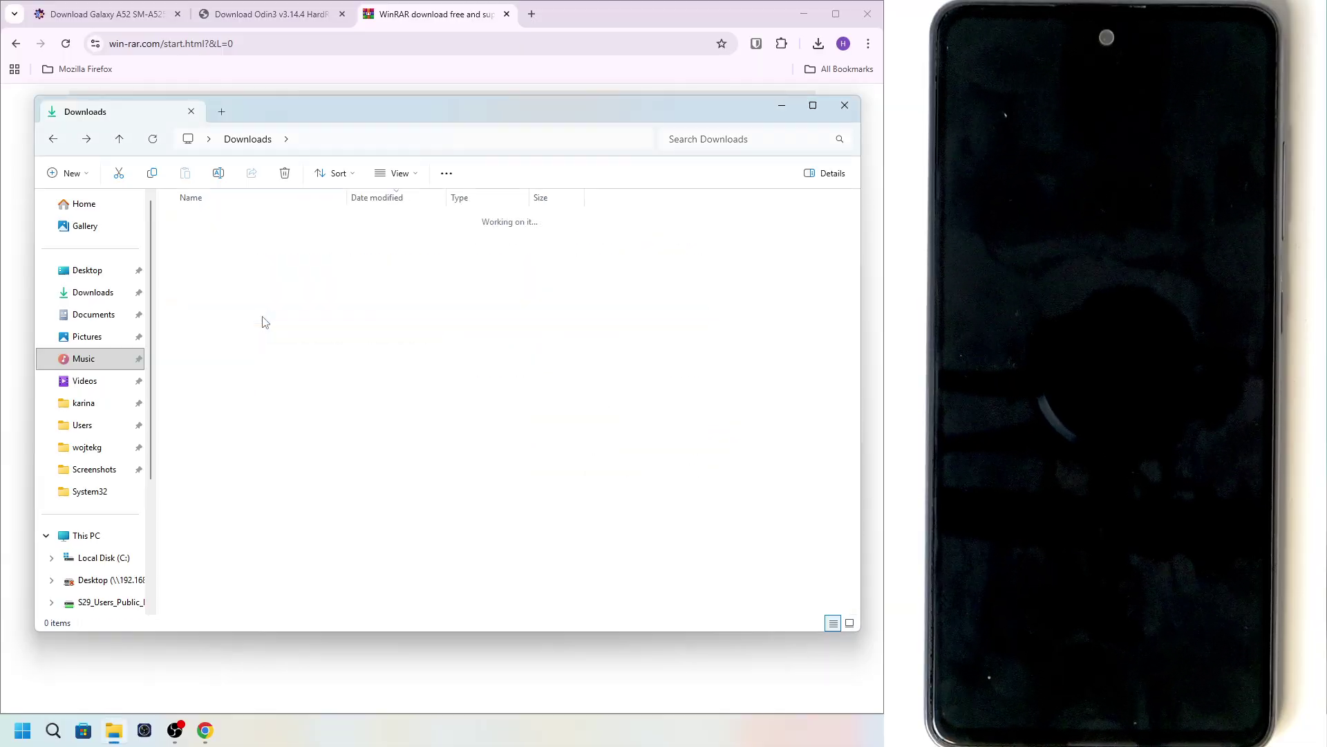
double_click(248, 241)
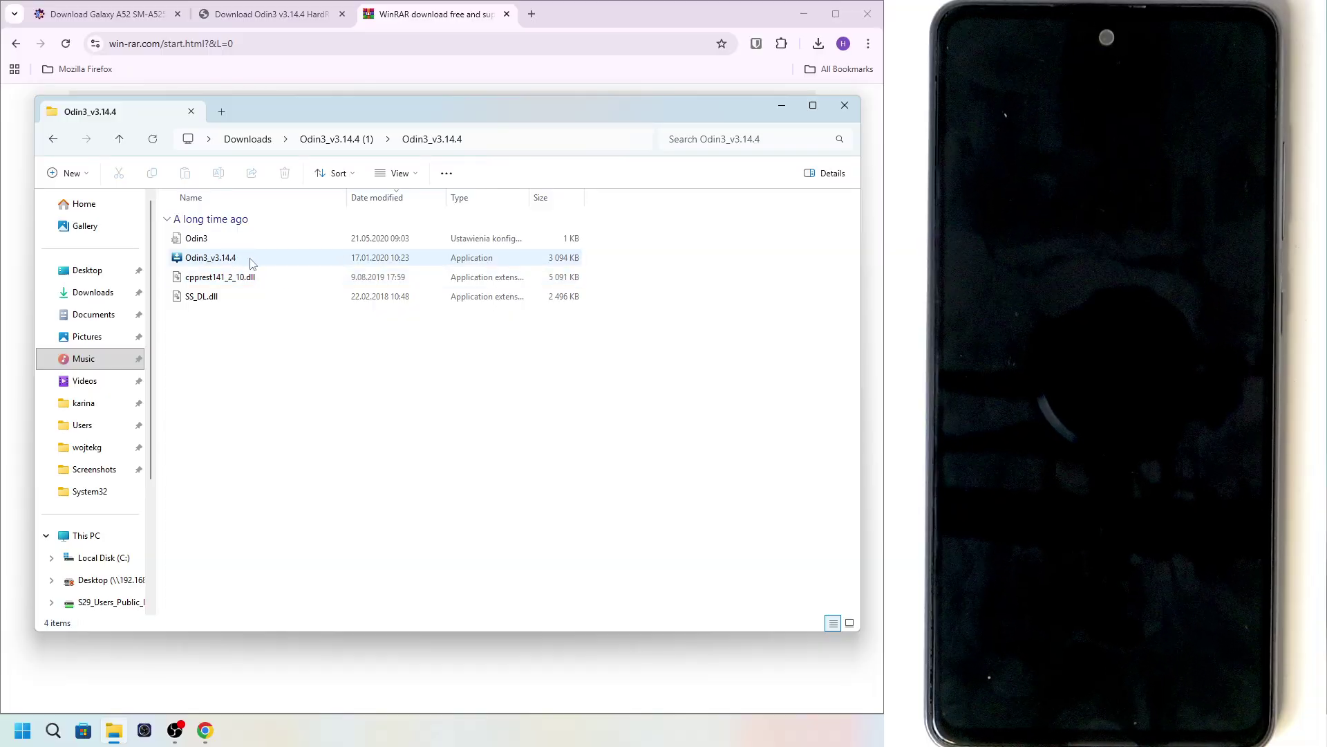
double_click(229, 260)
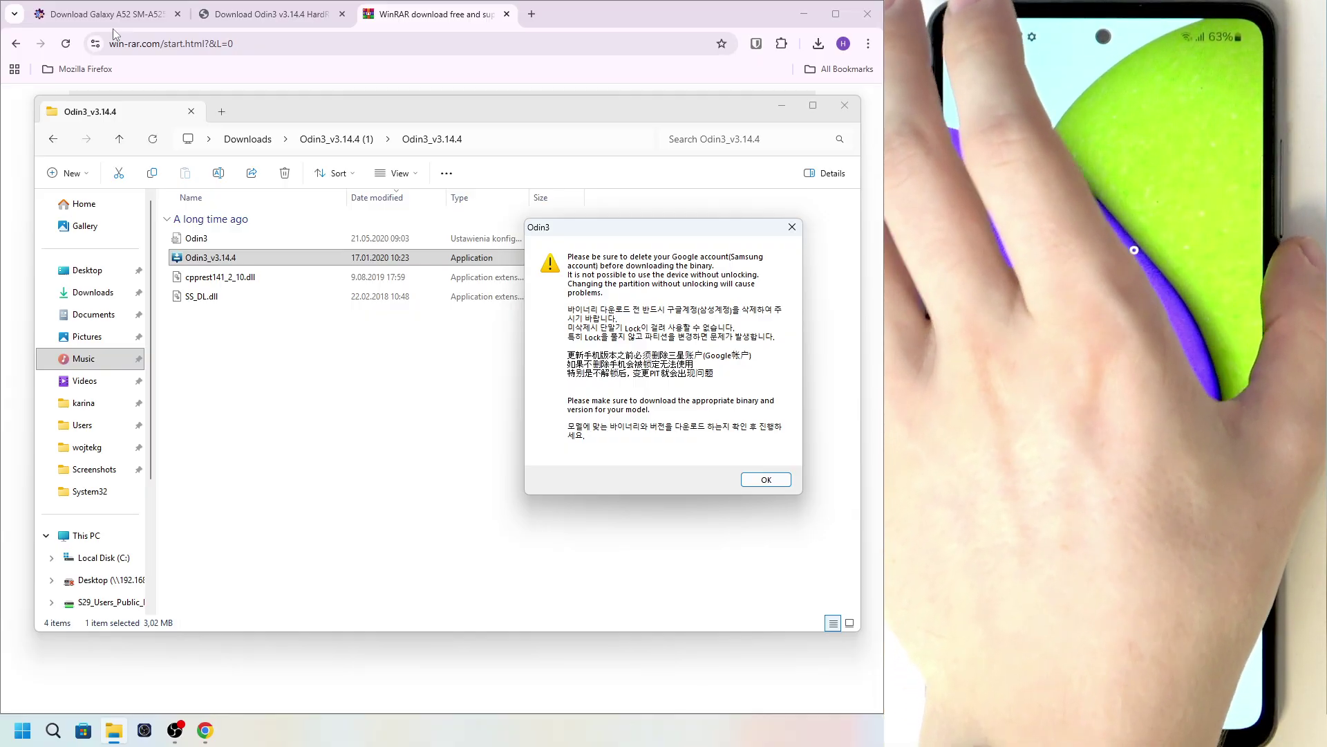
click(755, 479)
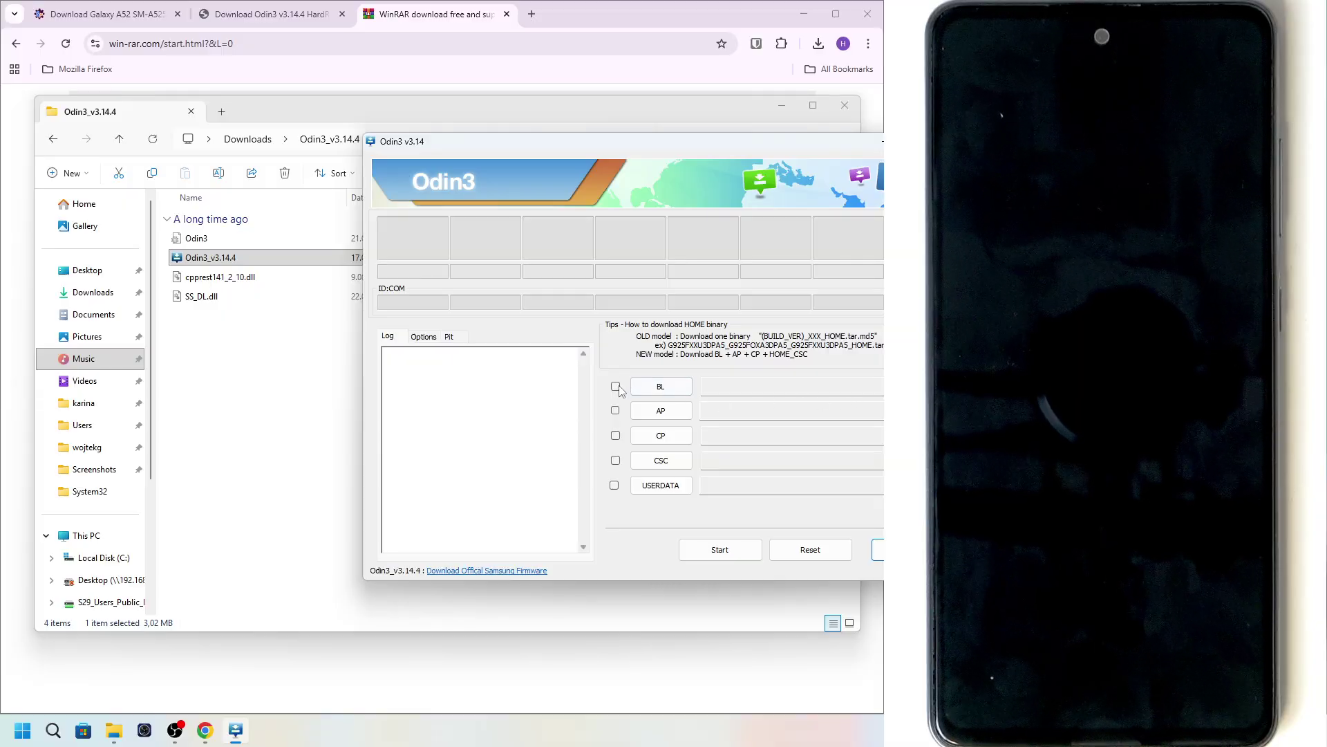
Step: Drag the Odin3 window left by its title bar until it is fully on screen
drag(584, 146, 397, 145)
Step: Load the BL_ file from the SAMFW.COM_SM-A525F_EUX_A525FXXSCFYF1_fac folder into Odin3's BL slot
click(472, 384)
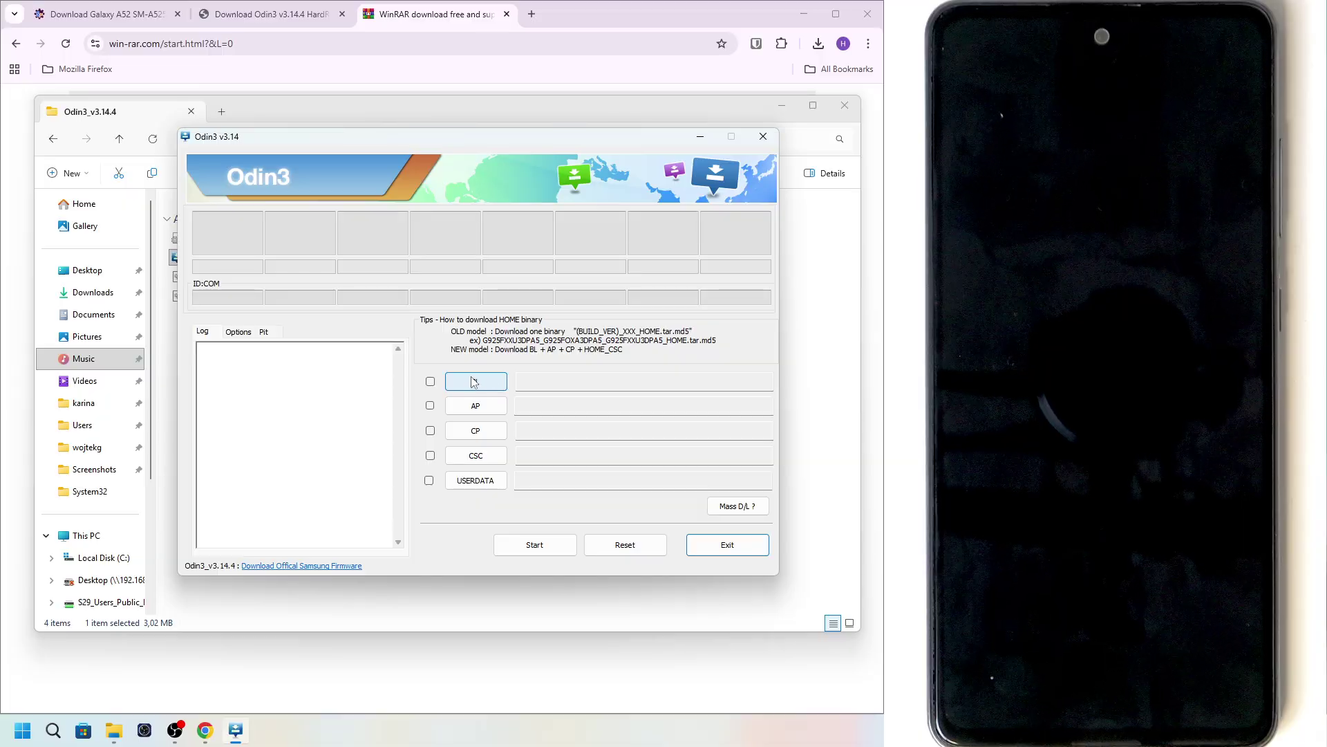
click(472, 391)
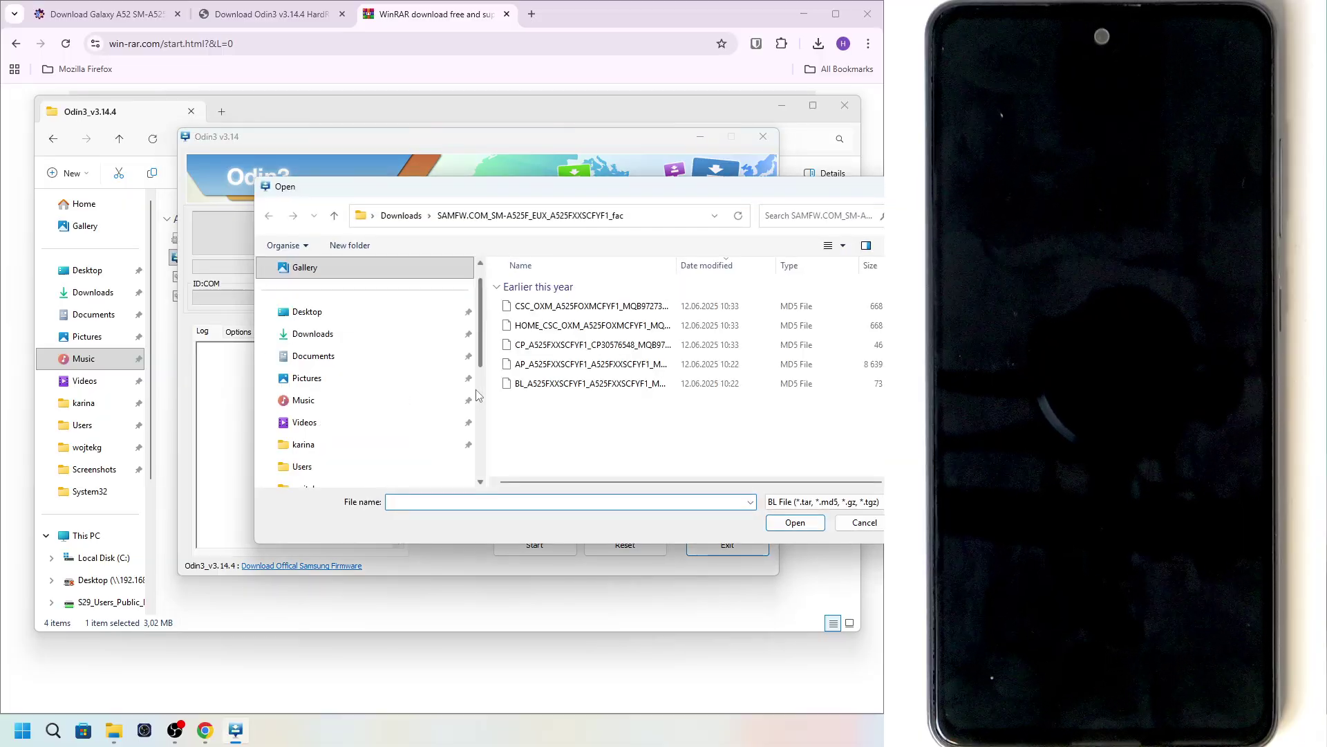
click(401, 215)
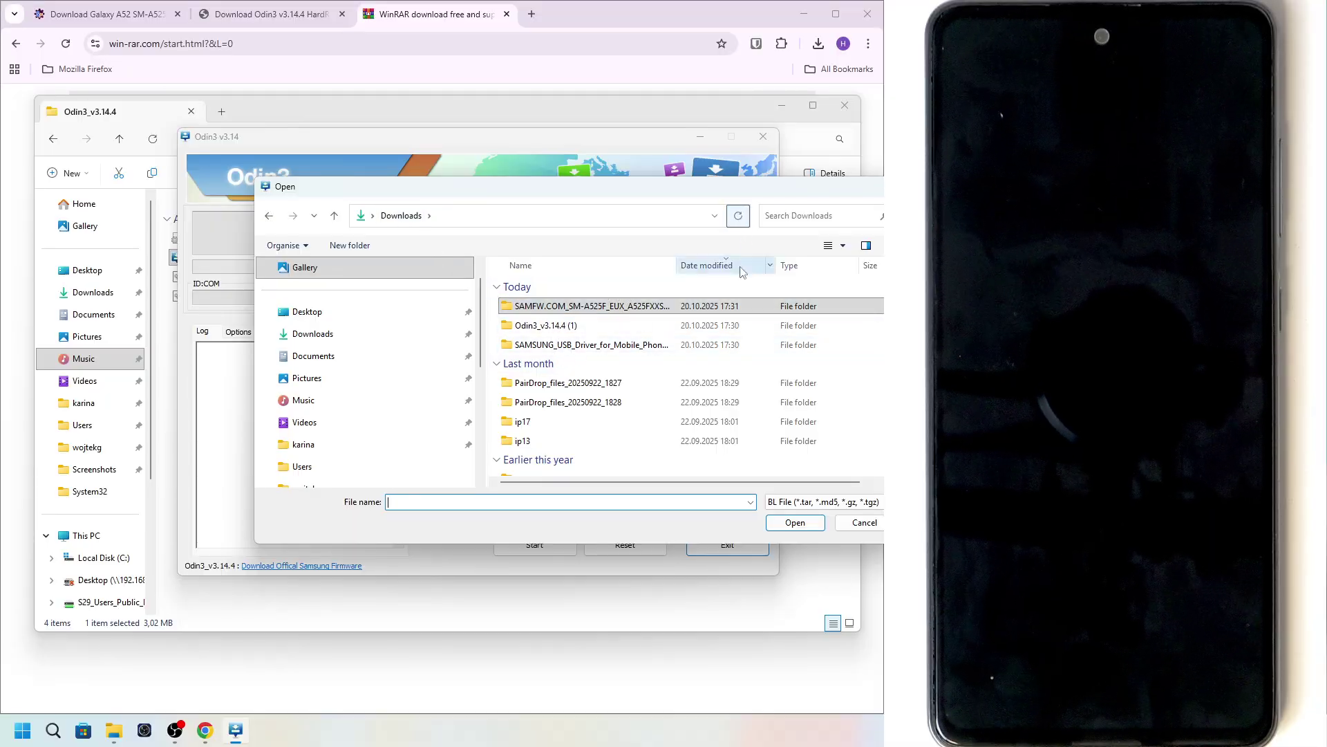
click(605, 310)
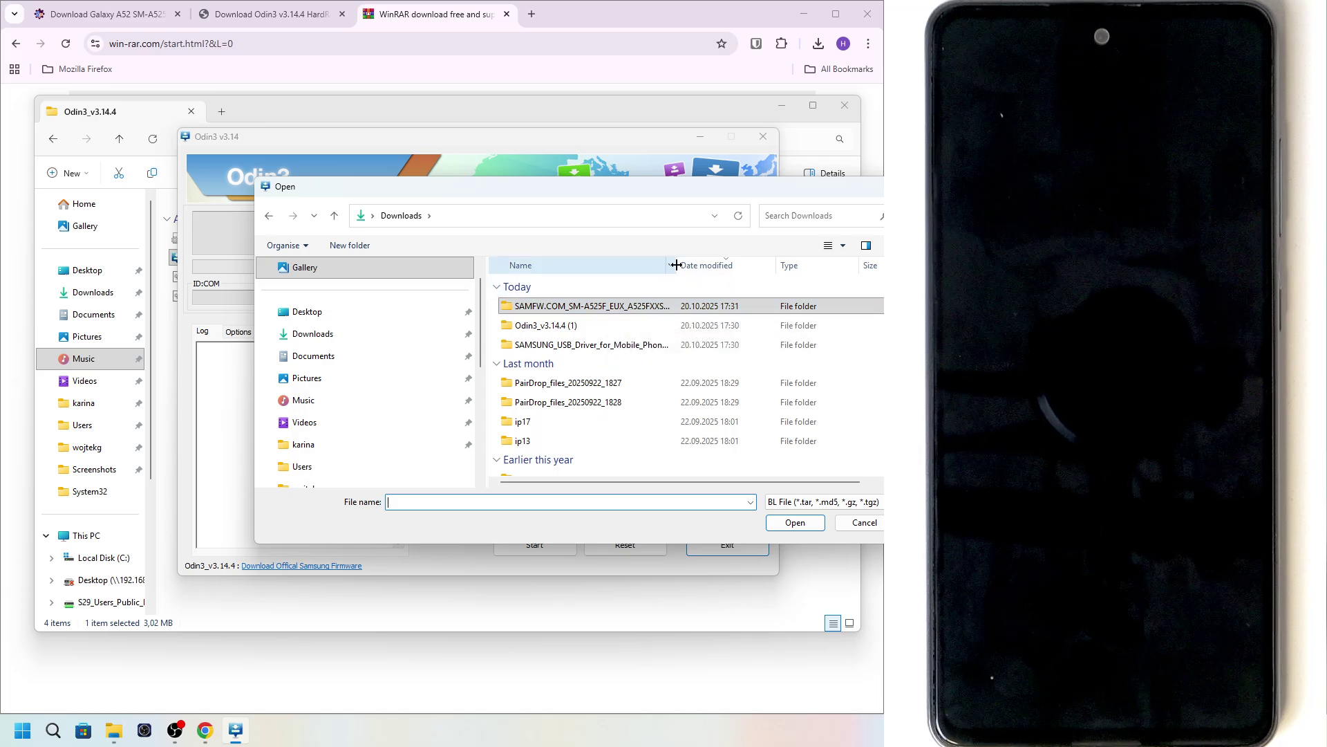
drag(676, 265, 752, 266)
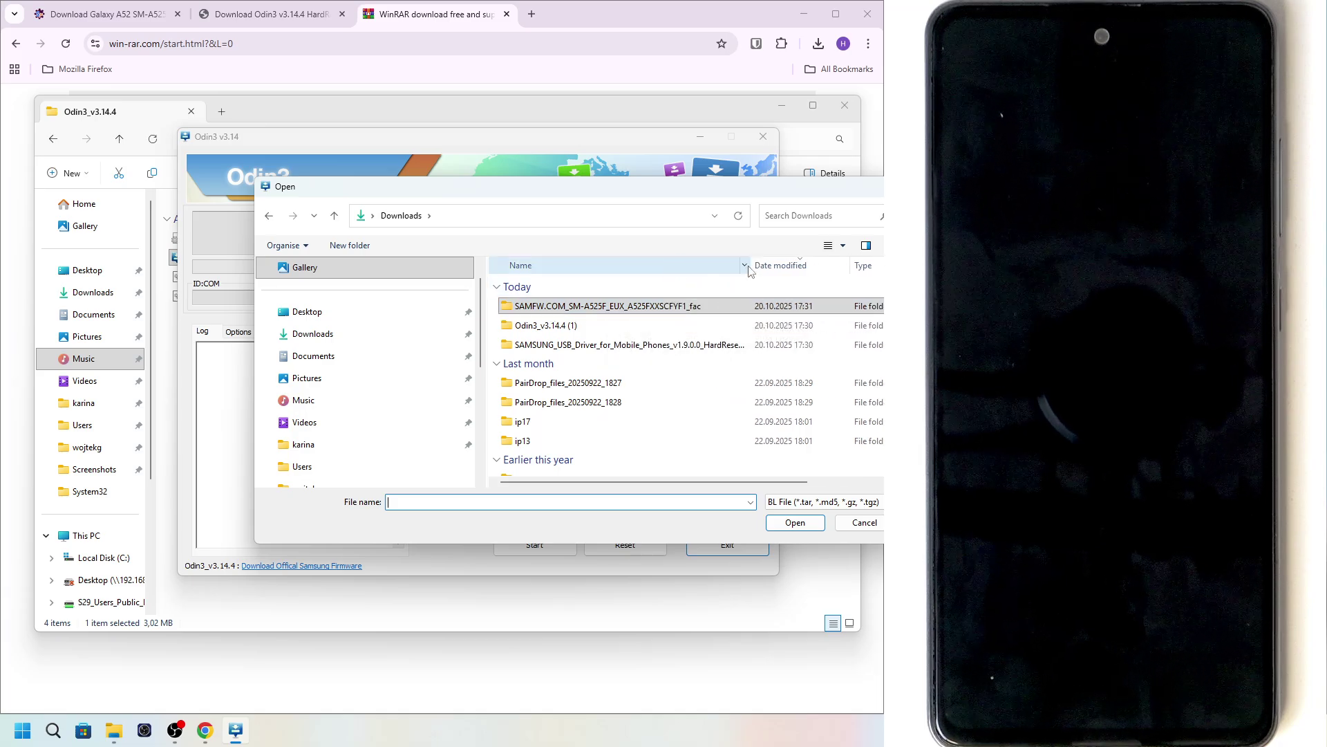
double_click(667, 309)
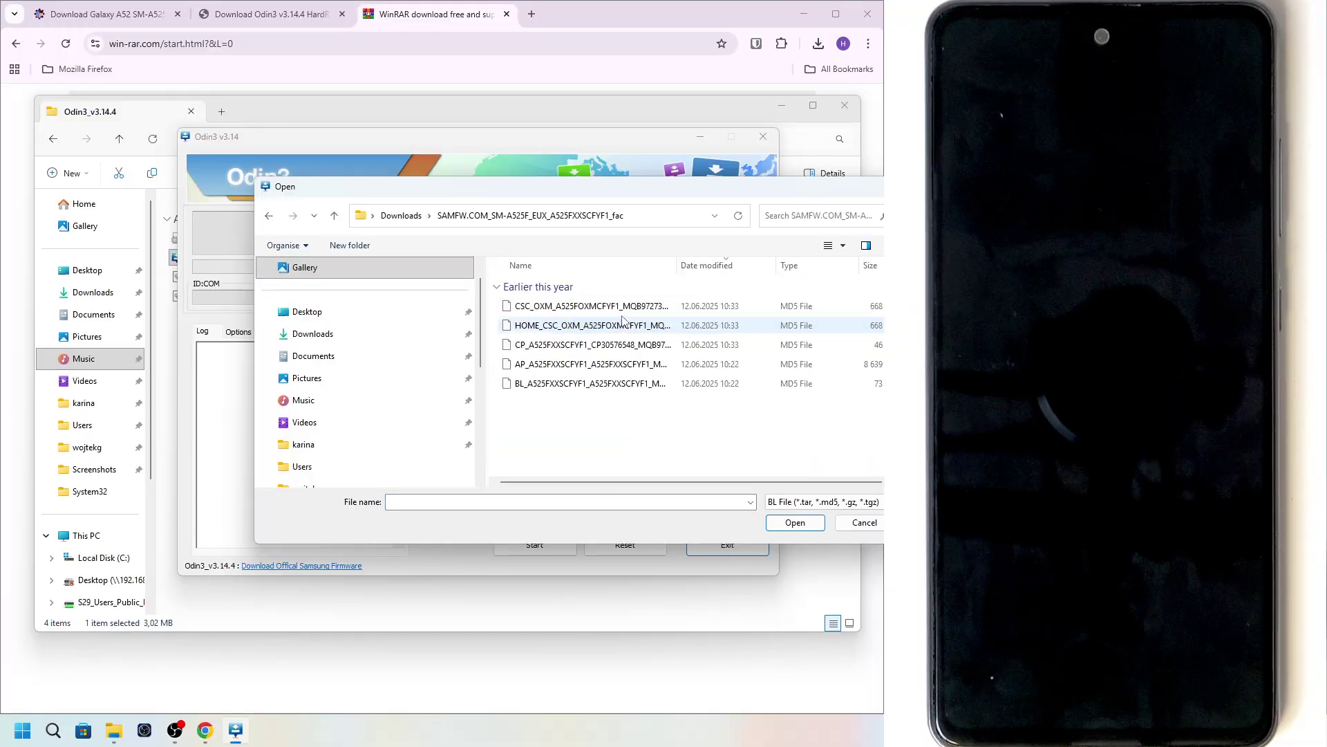
click(522, 384)
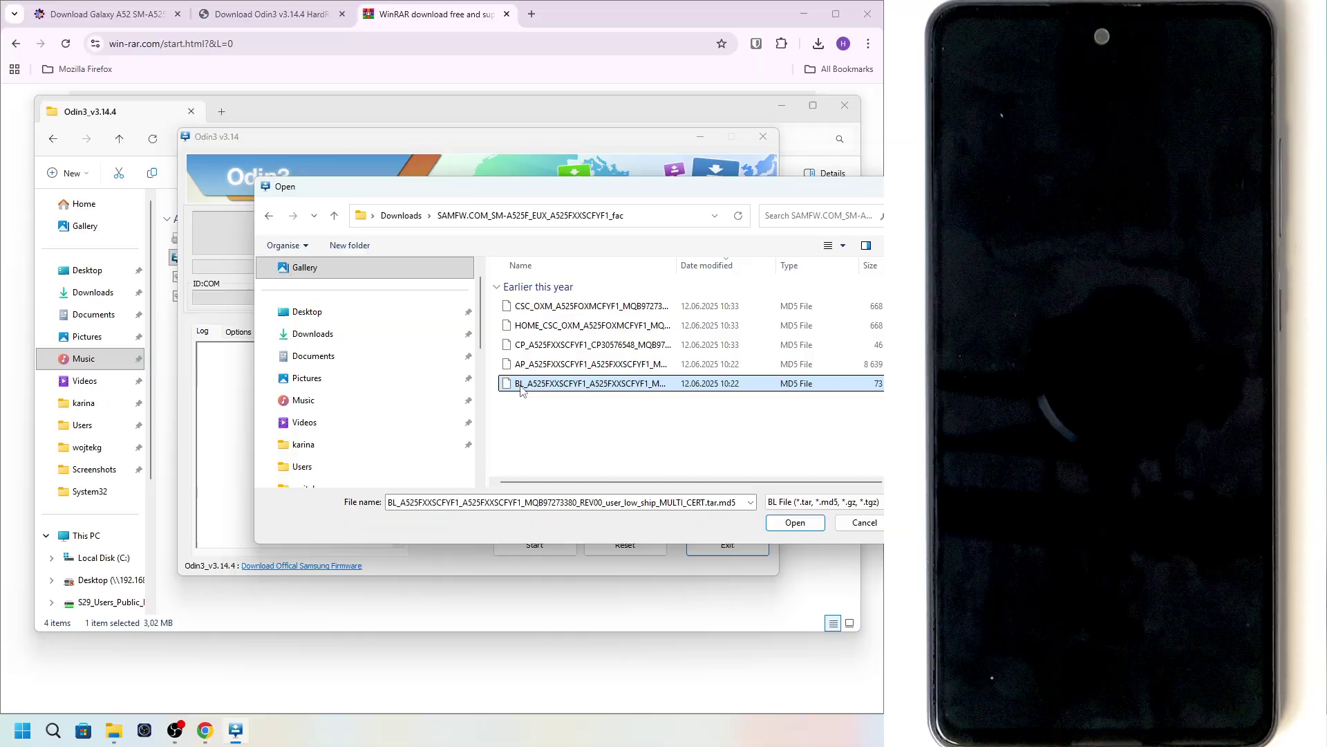
click(792, 523)
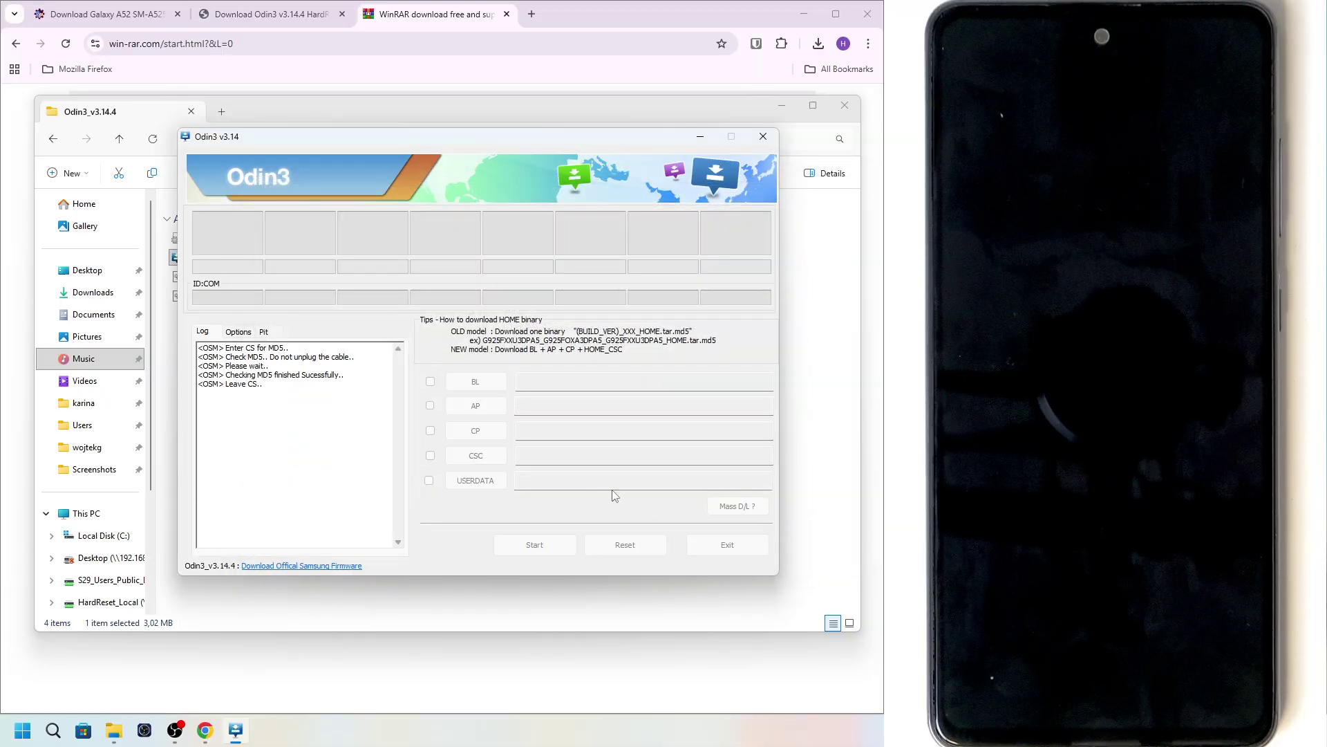
Step: Load the AP_ file into the AP slot so its MD5 check begins
click(476, 406)
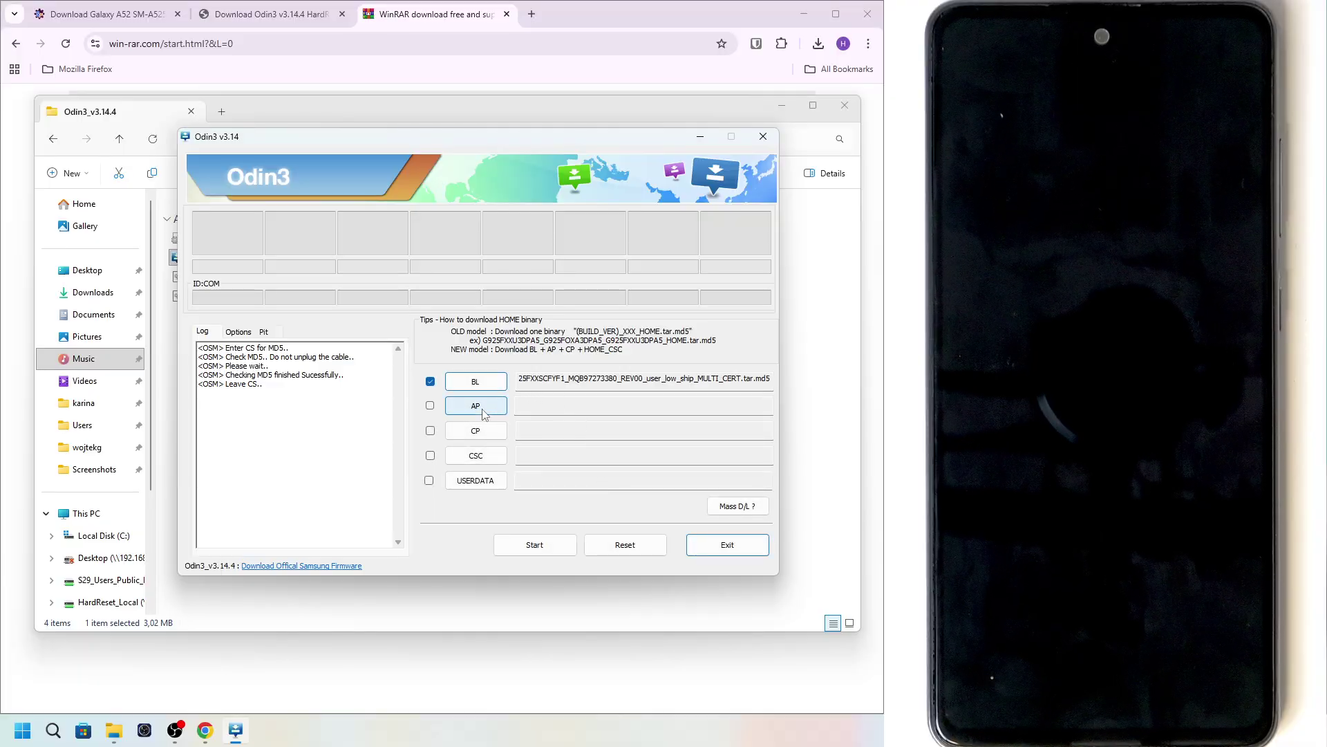
click(518, 366)
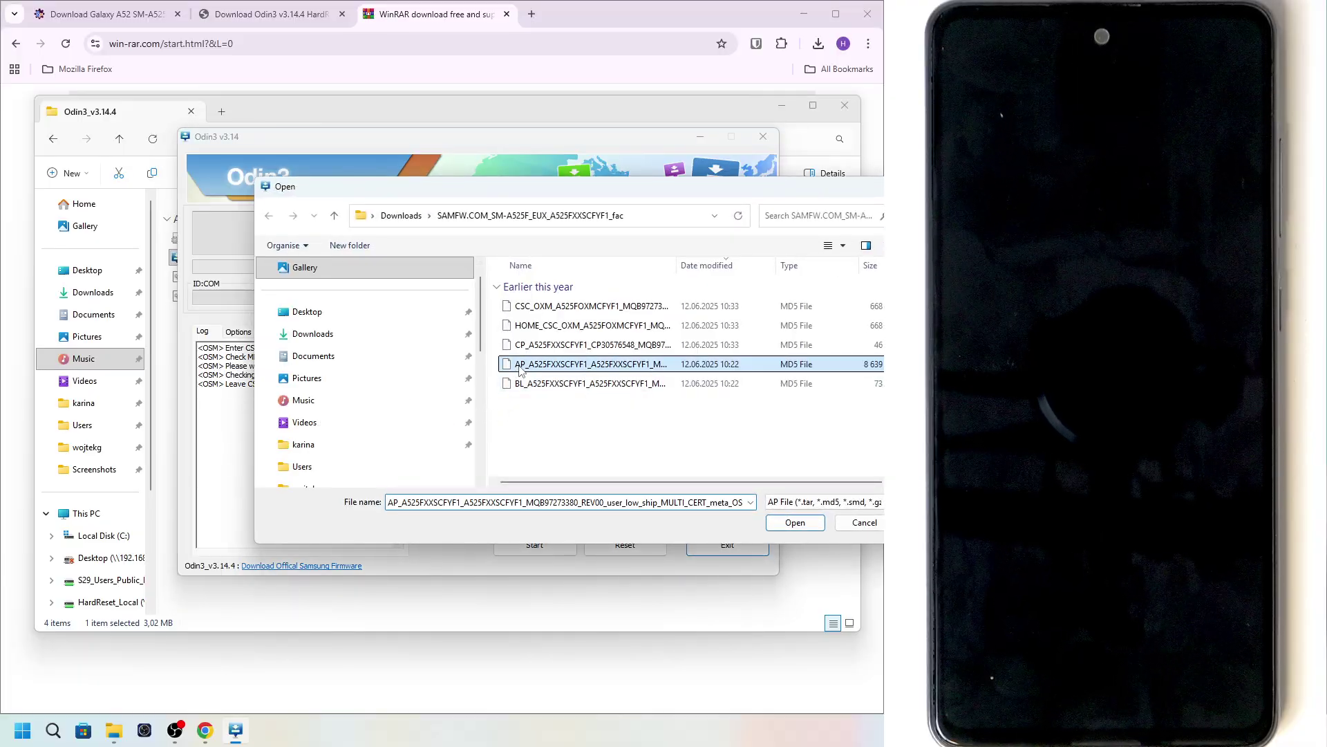
click(795, 523)
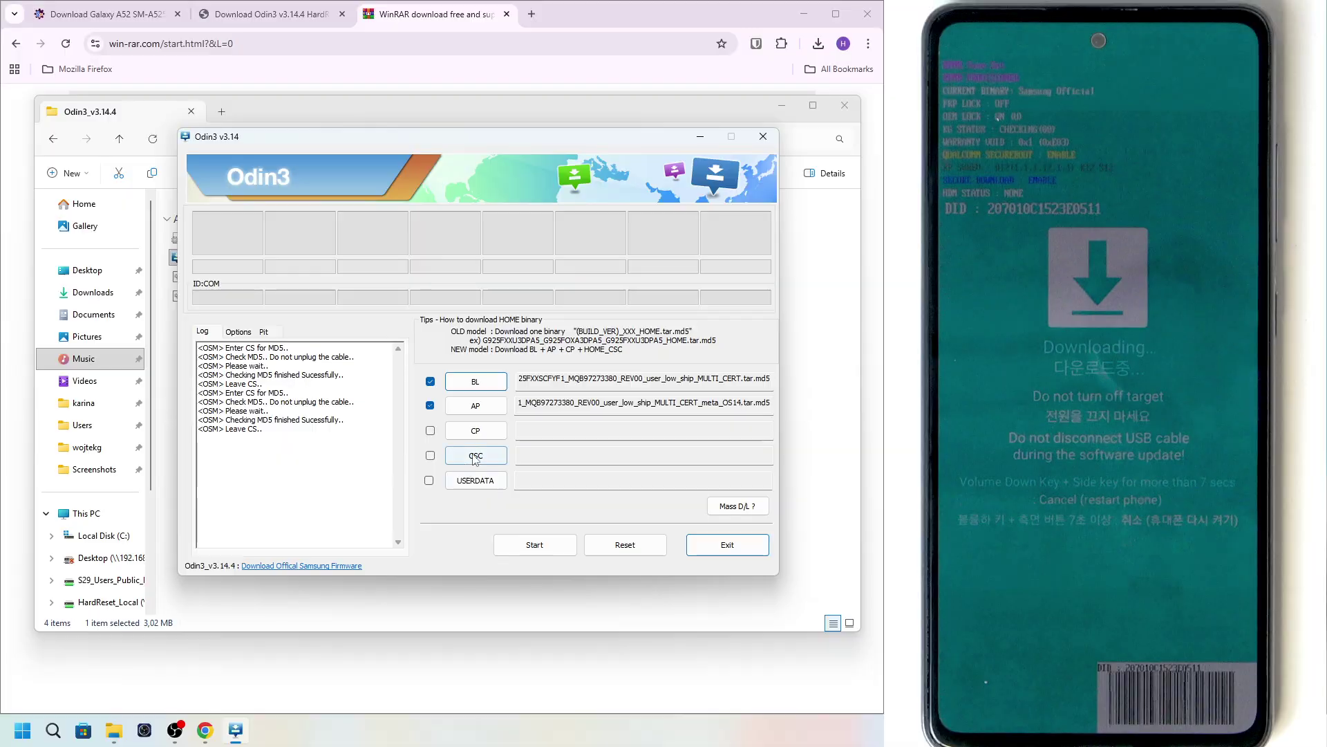
Step: Load the CP_ file into the CP slot and the CSC_OXM file into the CSC slot
click(470, 430)
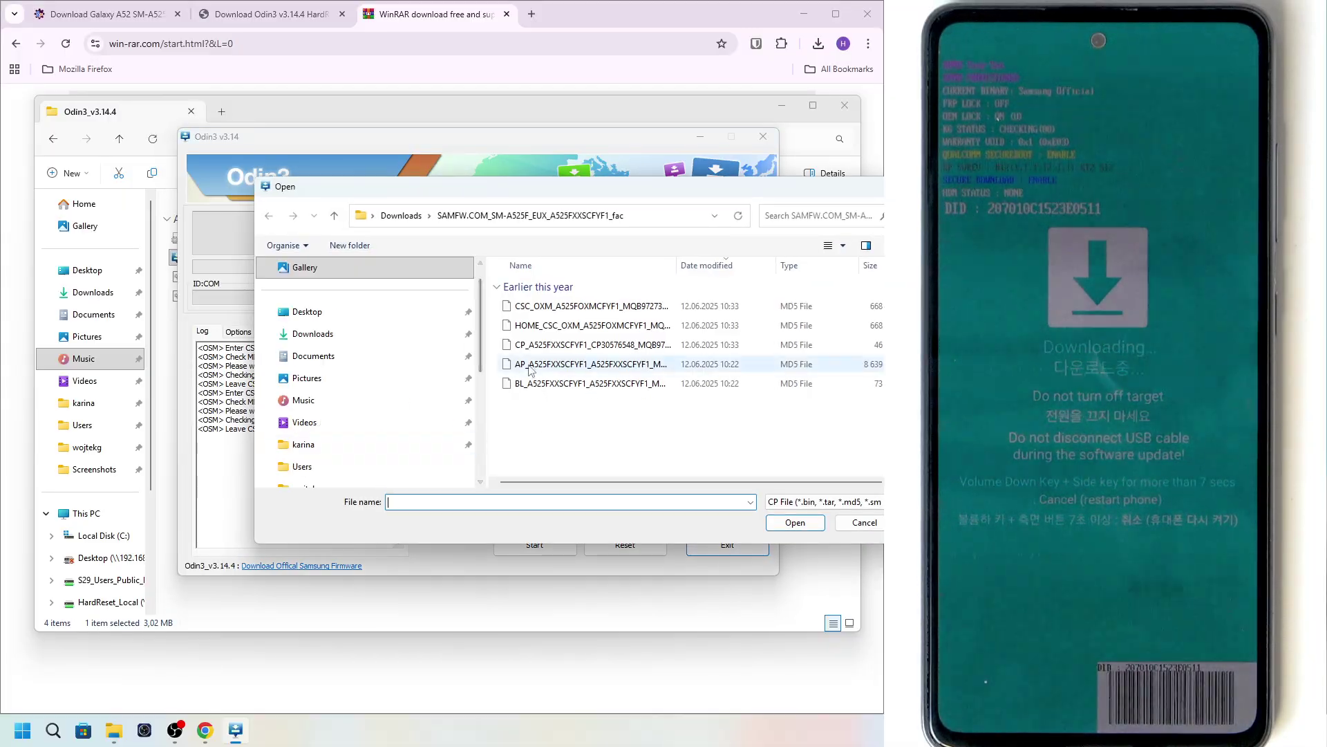
click(538, 346)
click(795, 523)
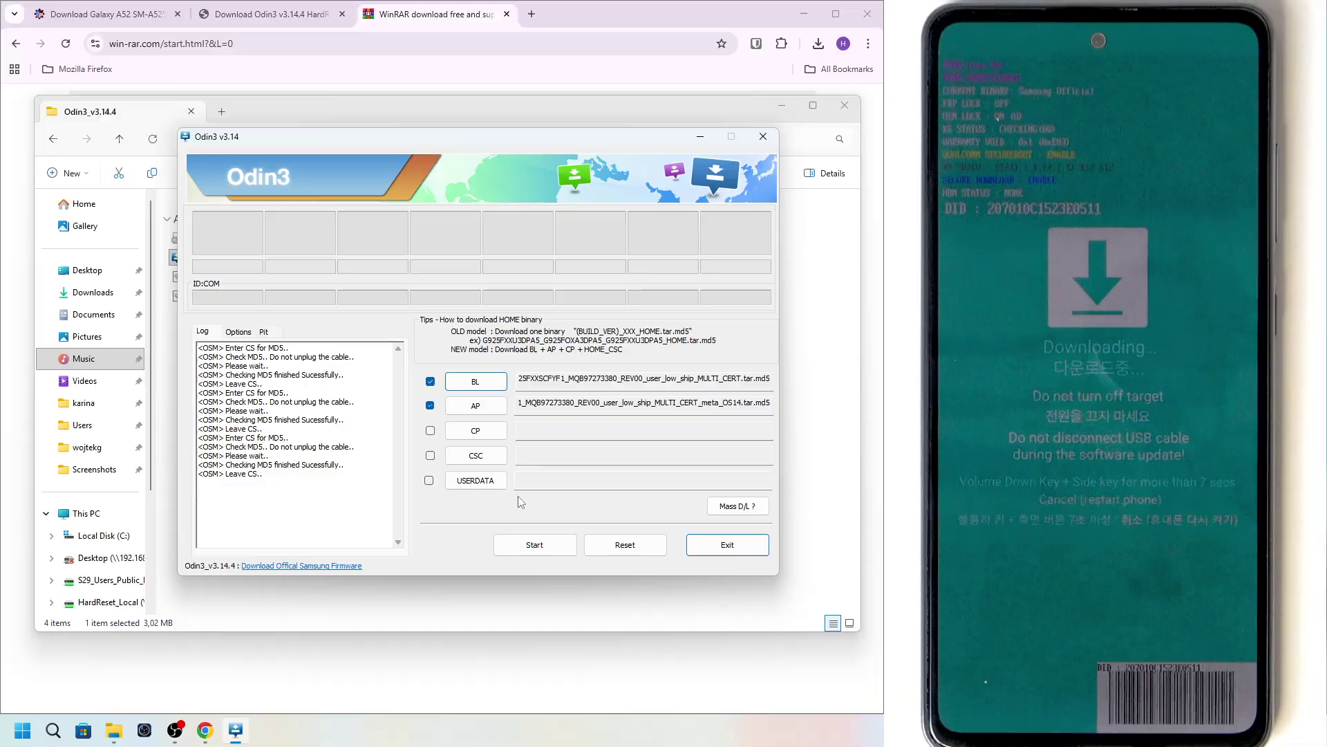
click(485, 459)
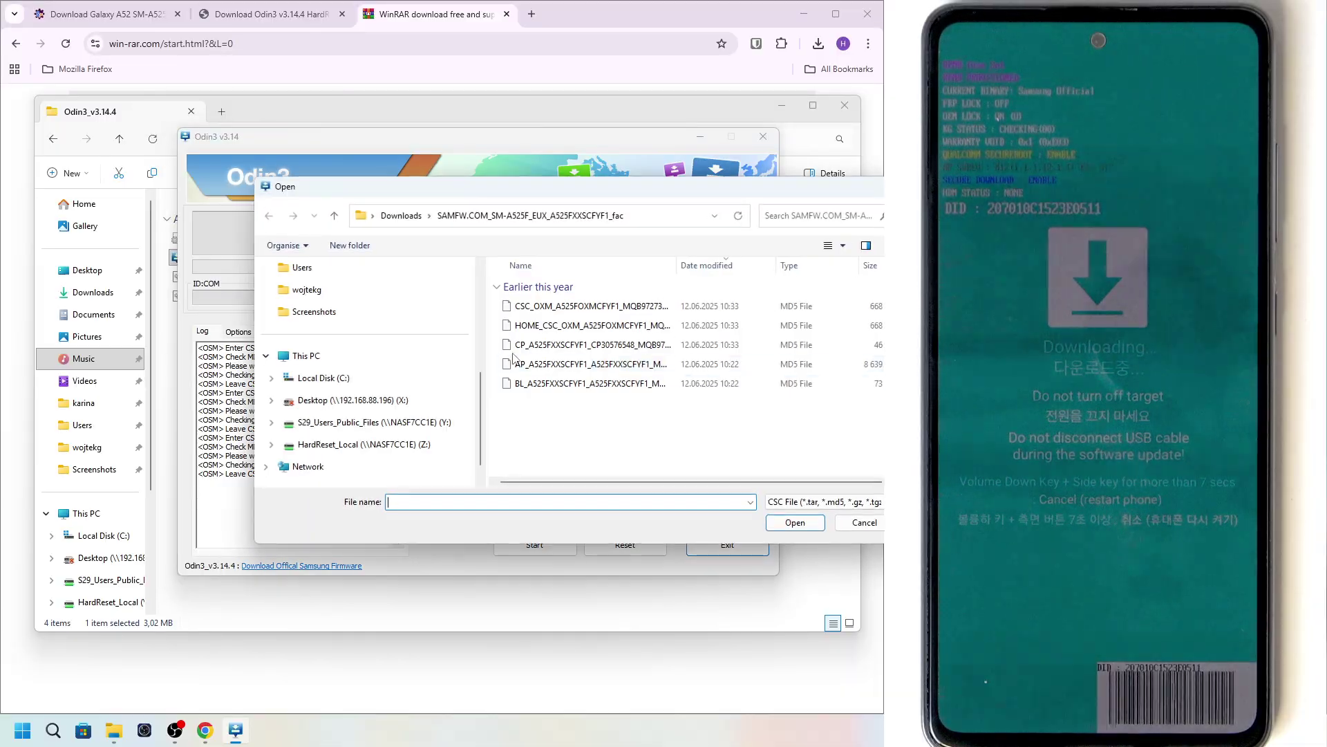
click(546, 314)
click(795, 523)
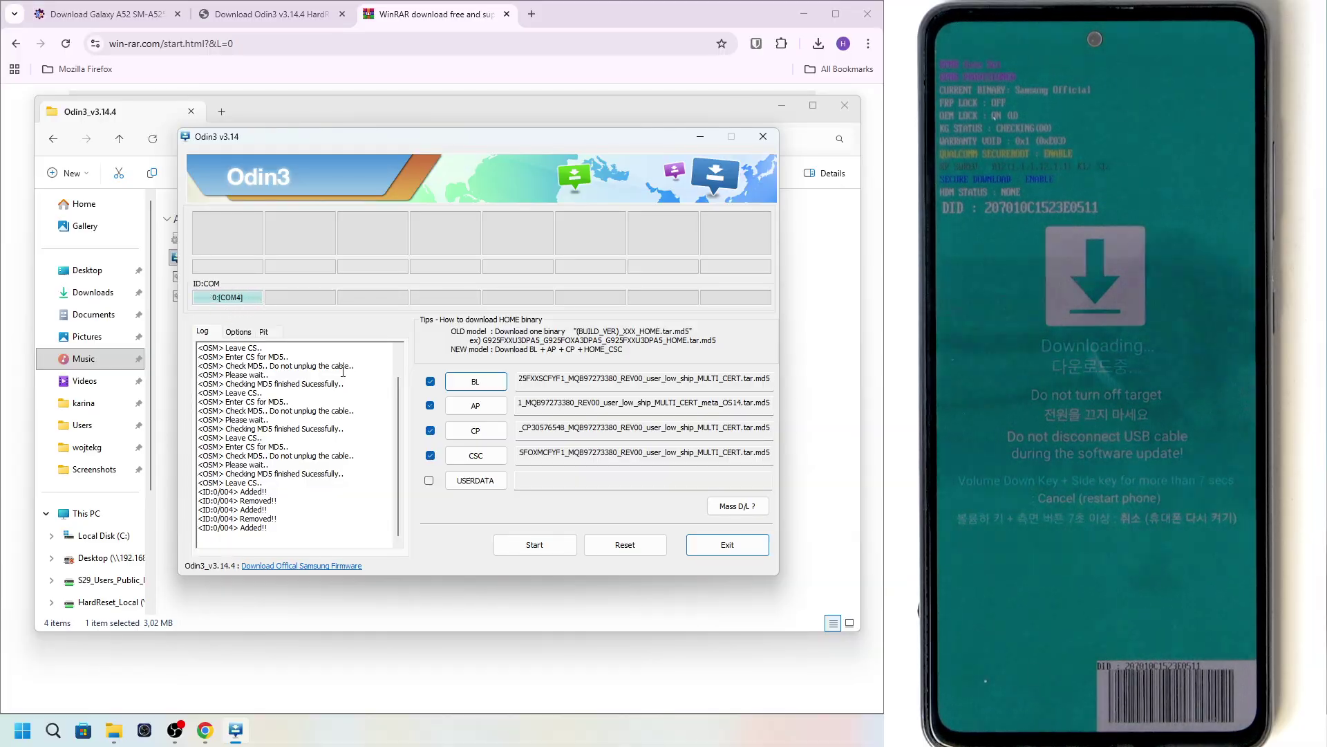
Step: Start the Odin3 flash so the four firmware files are written to the Galaxy A52
click(529, 551)
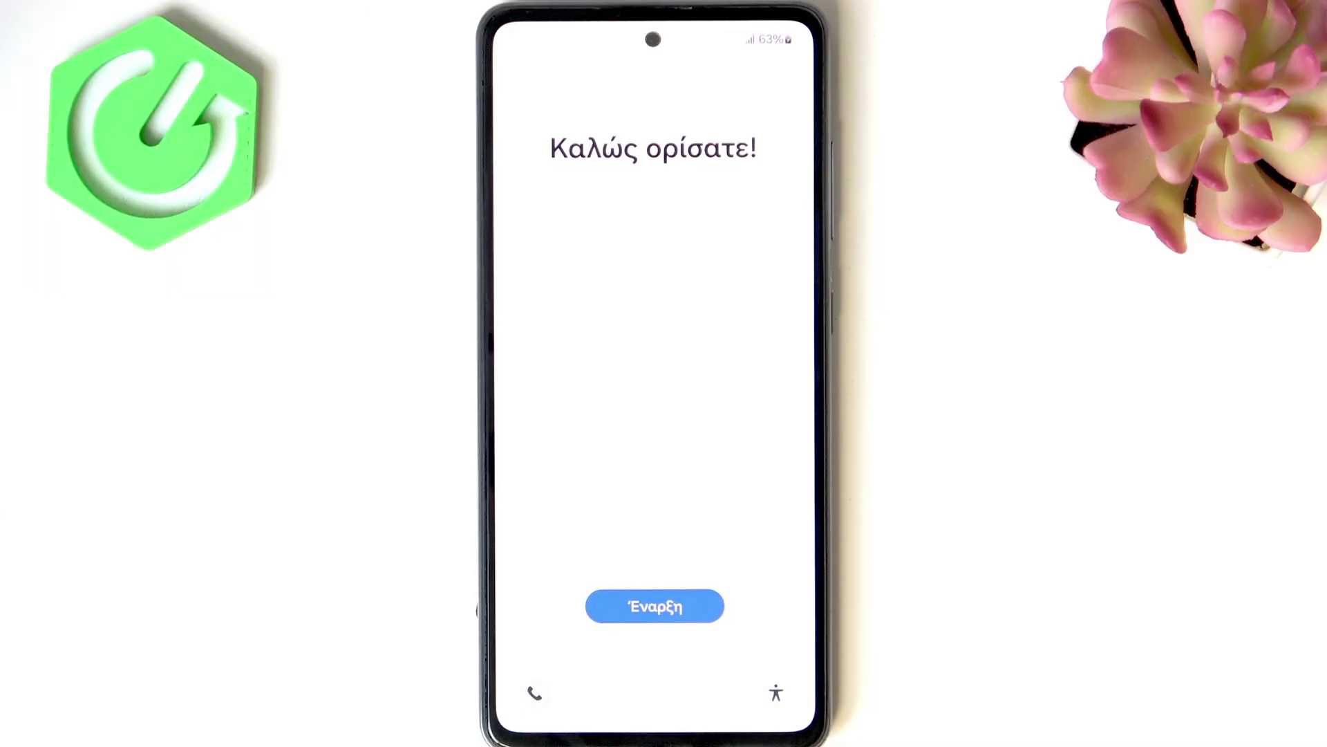
Step: Leave the Greek welcome screen, keep English (United Kingdom), and tick 'I agree to all'
click(654, 605)
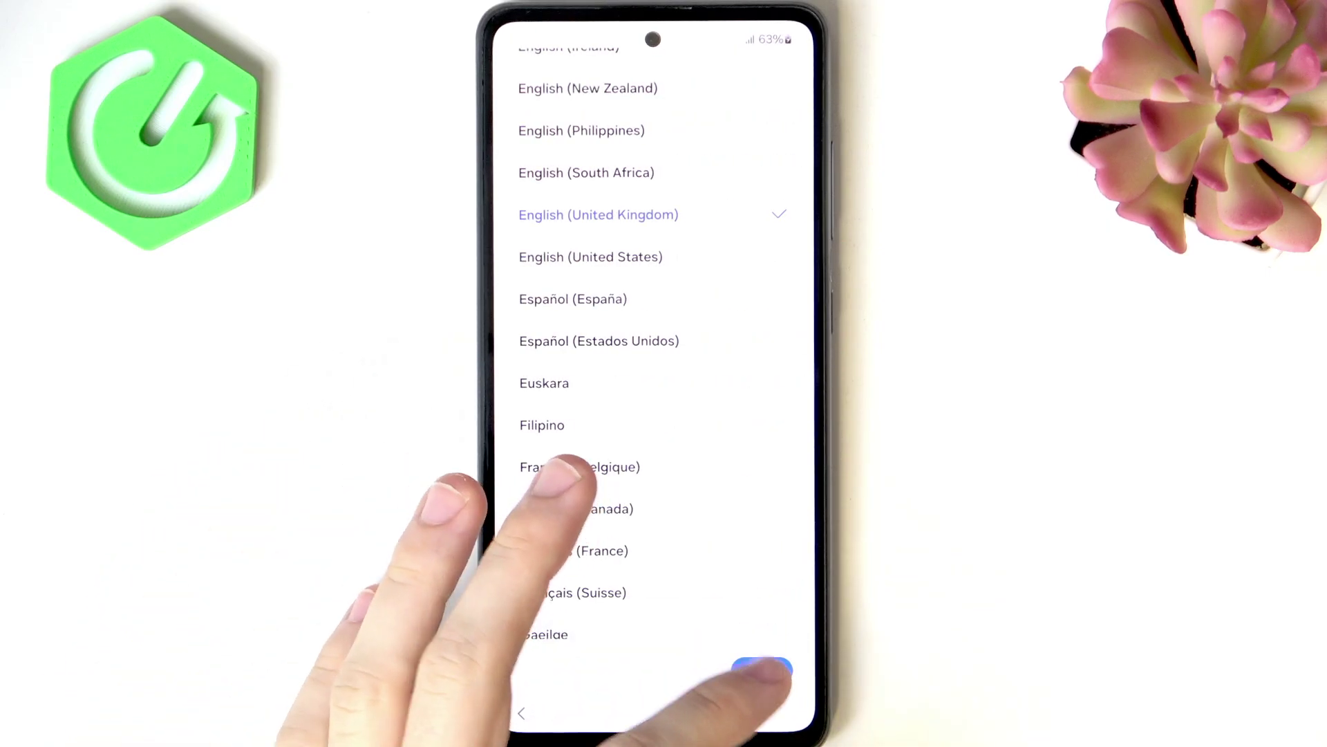
click(762, 669)
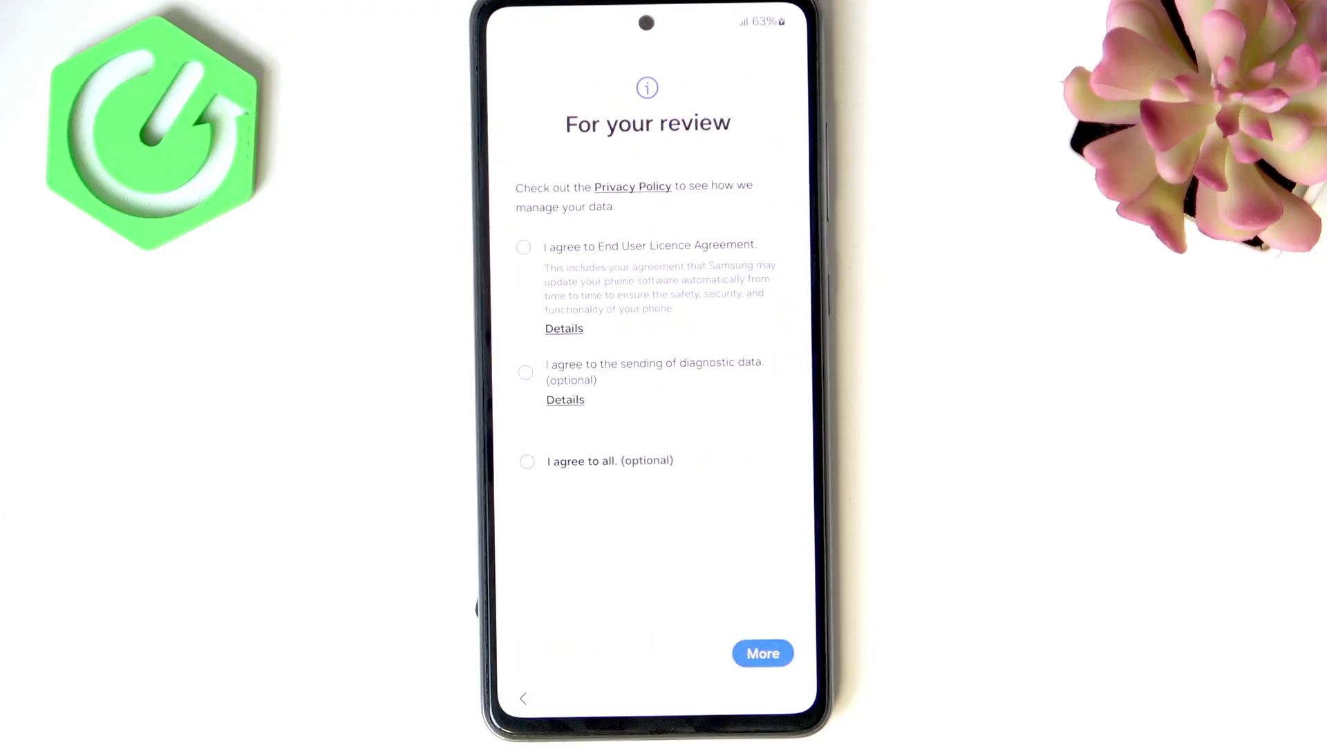
click(528, 461)
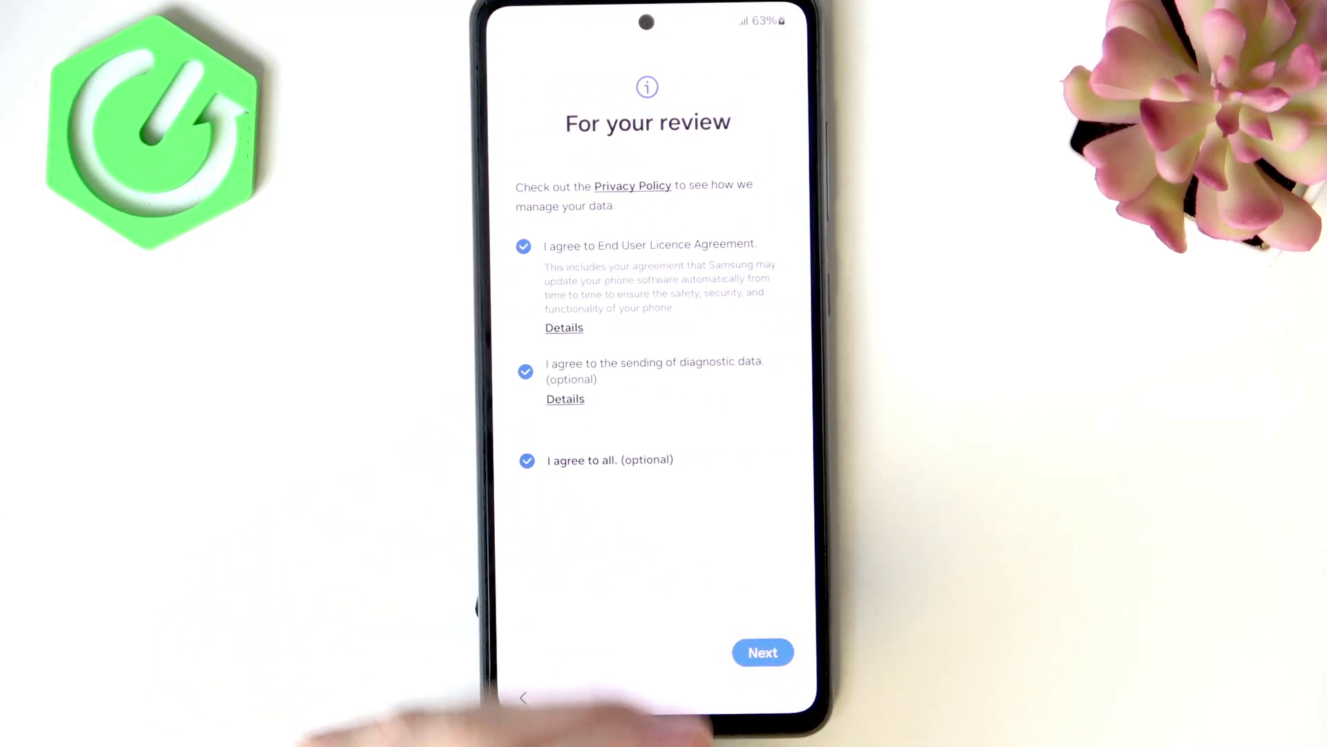